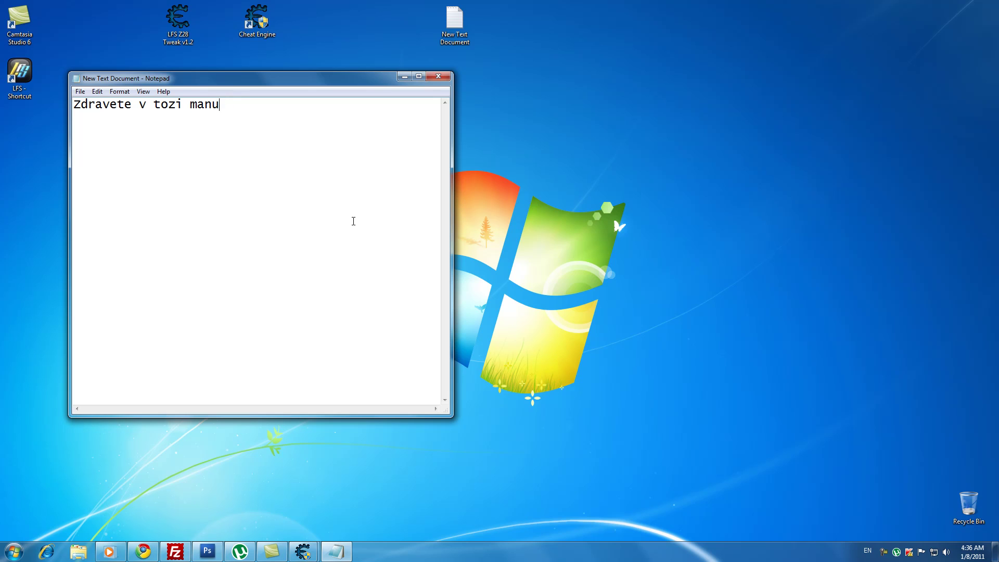
Step: Complete the note's greeting as "Zdravete v tozi manual shte vi pokaja" with a second line "kak da si napravite lfs tweak"
{"action": "type", "text": "l shte vi pokaja"}
{"action": "key", "text": "Return"}
{"action": "type", "text": "kak da si napravite lfs tweak"}
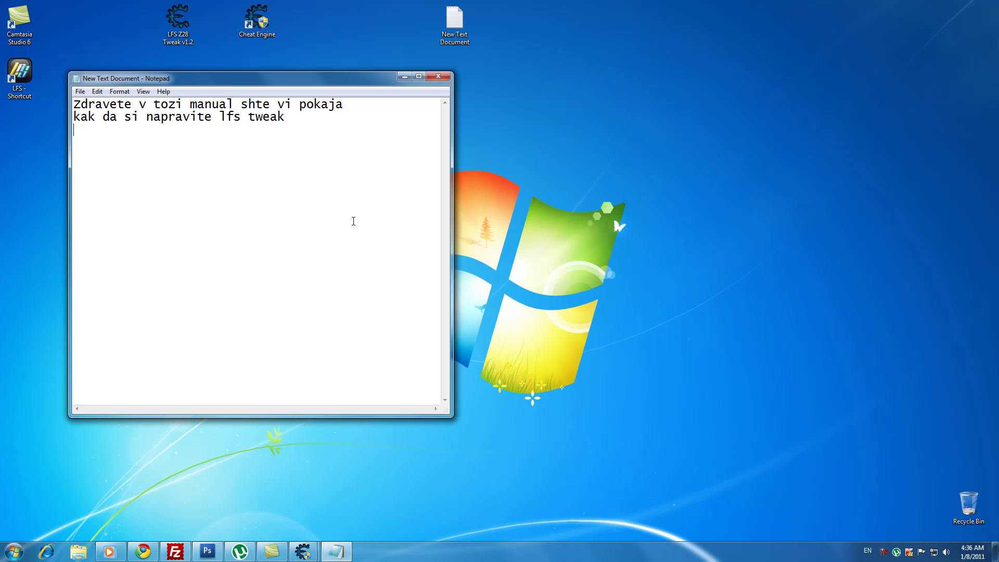
Step: Add "Za celta vie nujen sledniq software" to the note, listing "LFS", "CHEAT ENGINE" and "LFS Z28 TWEAK 1.2 (cheat table)" below it
{"action": "type", "text": "  Za celta vie nujen"}
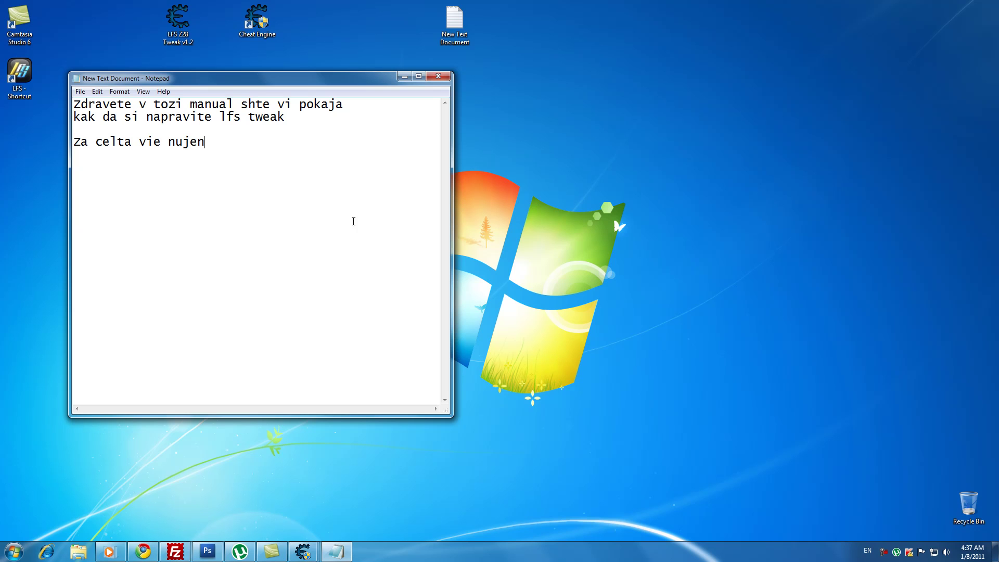
{"action": "type", "text": " sledniq software"}
{"action": "key", "text": "Return"}
{"action": "type", "text": "LFS"}
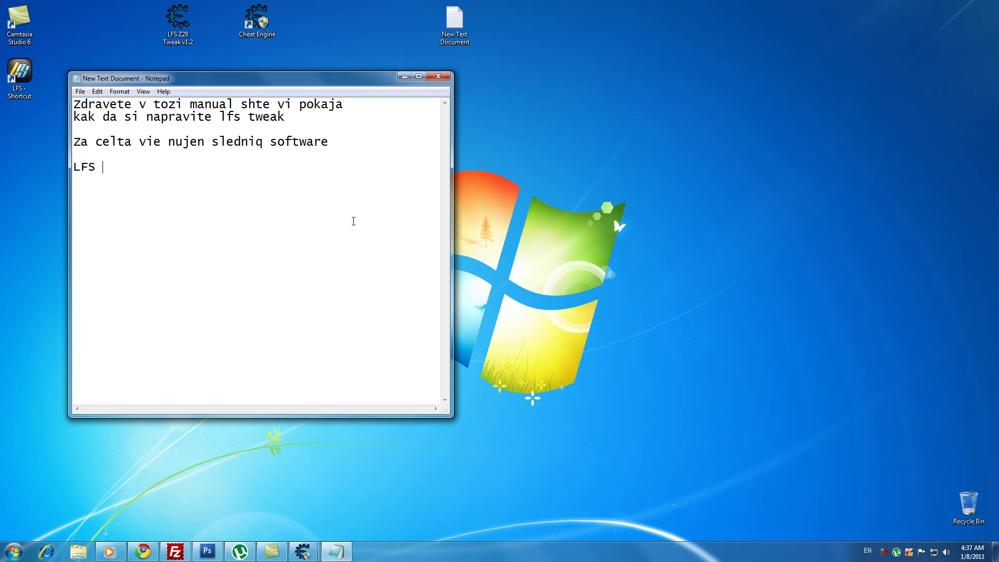
{"action": "type", "text": "HEAT ENGIN"}
{"action": "type", "text": "LFS"}
{"action": "type", "text": " Z"}
{"action": "key", "text": "BackSpace"}
{"action": "type", "text": "28 TWEAK 1.2"}
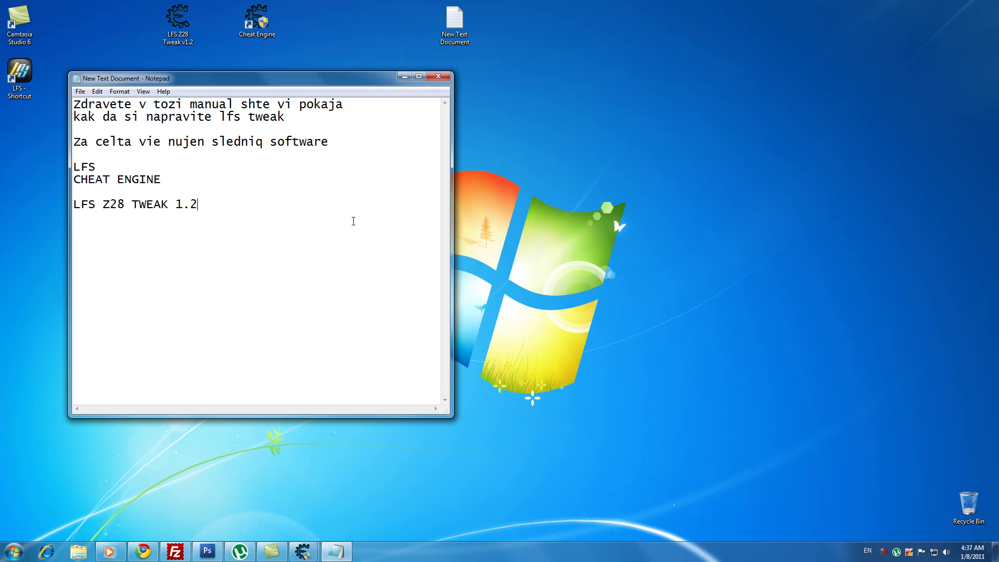
{"action": "type", "text": " (cheat table"}
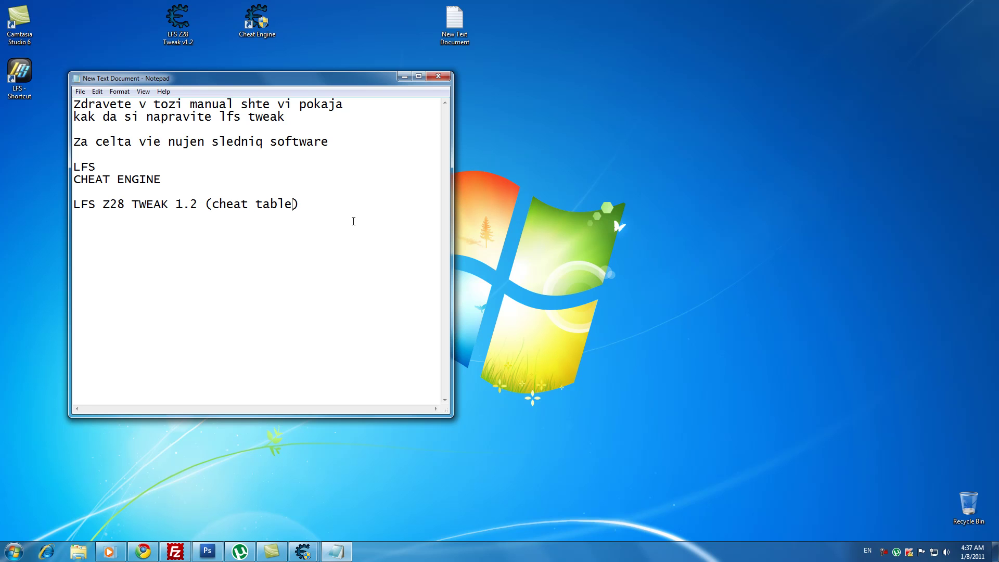
Step: Replace the note's text with "Taka purvo otvarqme igrata" and launch Live for Speed from the desktop
{"action": "left_click_drag", "start_coordinate": [281, 78], "coordinate": [452, 83]}
{"action": "key", "text": "ctrl+a"}
{"action": "type", "text": "Taka purvo otvarqme igrata"}
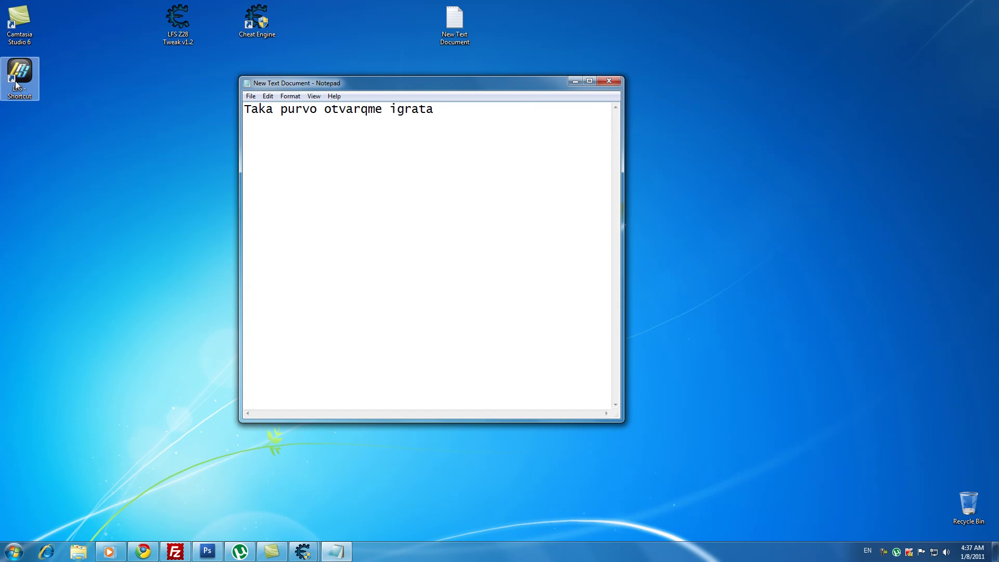
{"action": "double_click", "coordinate": [20, 72]}
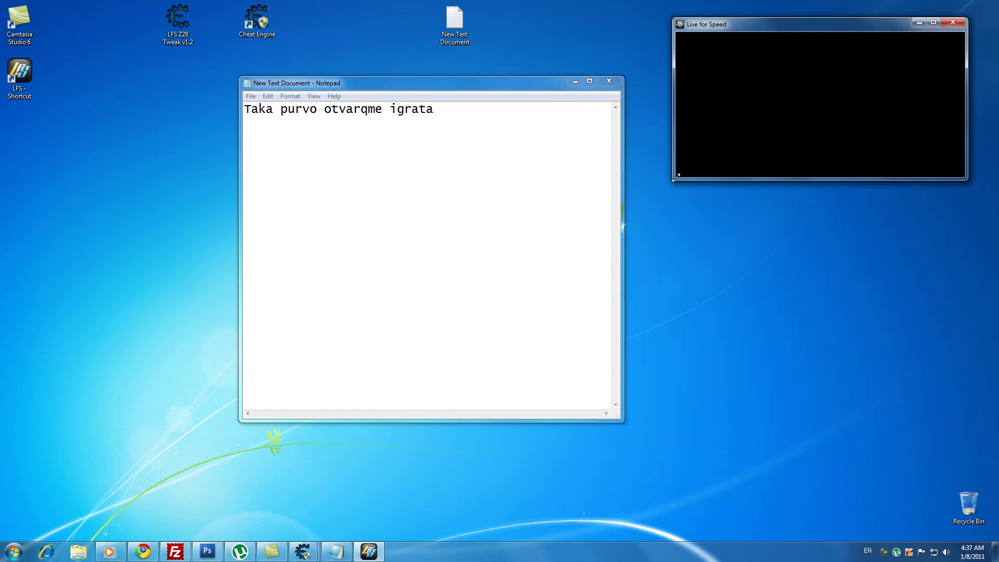
Step: Continue the note with "i ostavqme v nachalnoto menu" and "SEga otvarqme 2 prozoreca na LFS Z 28 TWEAK 1.2", and open two windows of that cheat table
{"action": "left_click", "coordinate": [518, 238]}
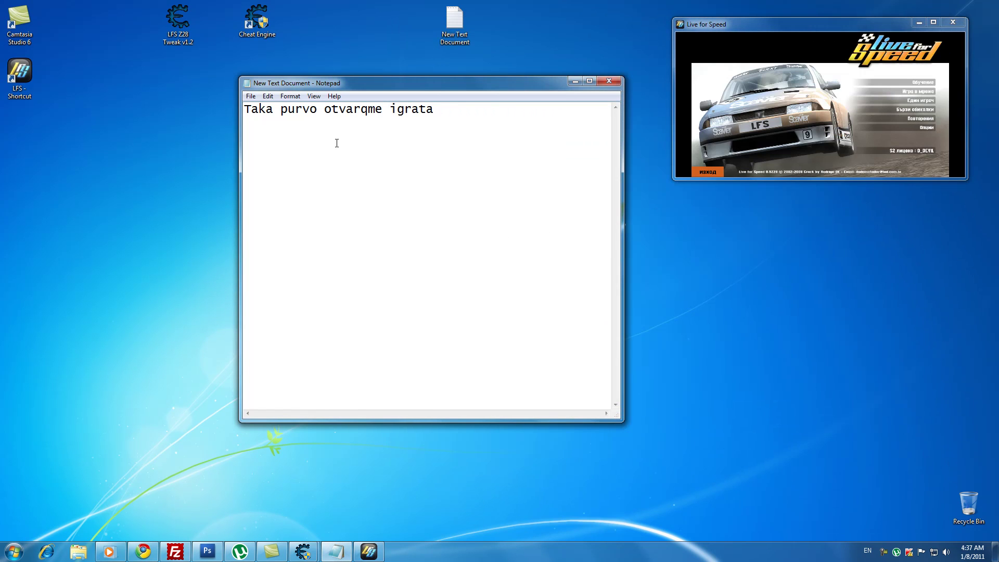
{"action": "type", "text": "i ostavqme v nachalnoto menu"}
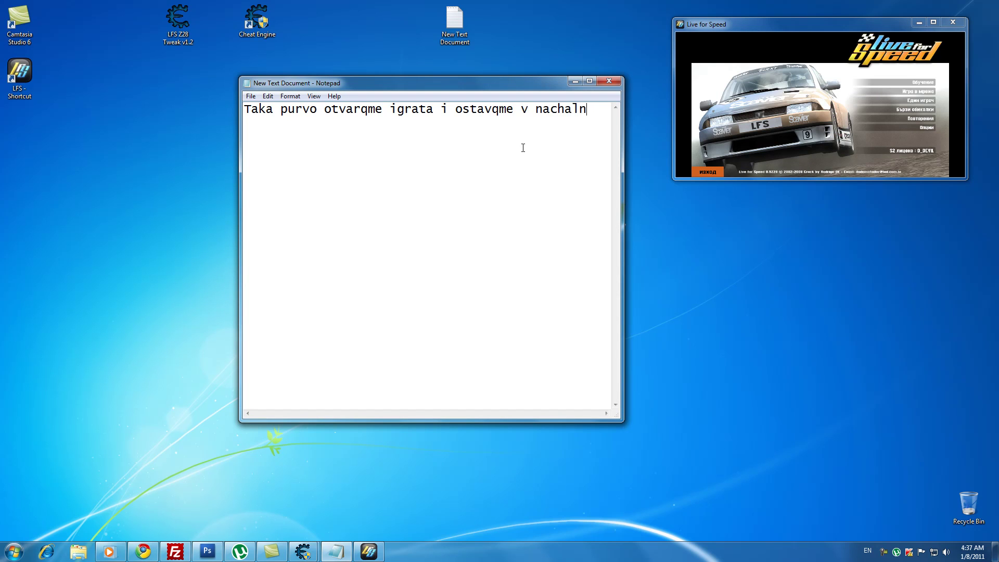
{"action": "key", "text": "Return"}
{"action": "type", "text": "SEga otvarqme 2 prozoreca na"}
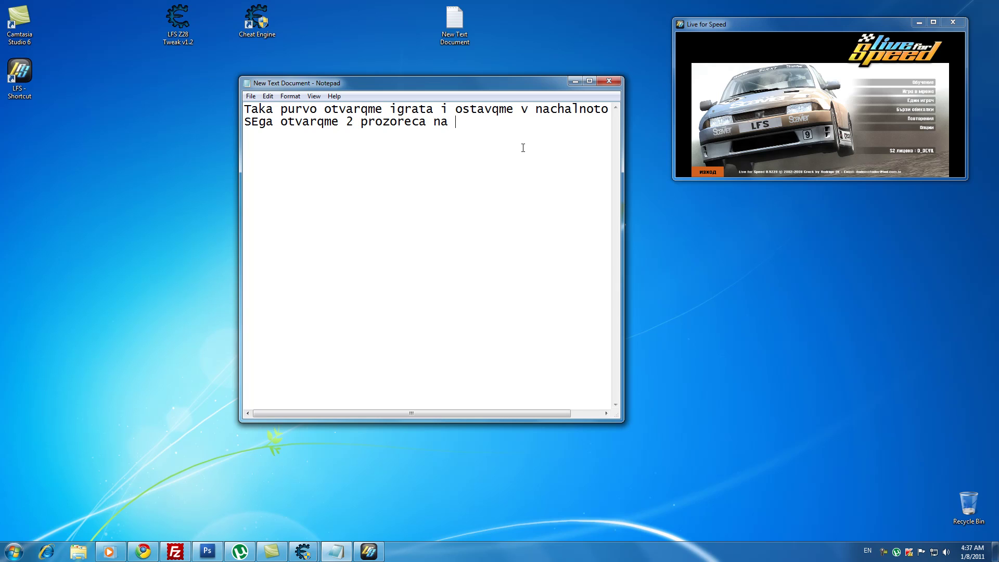
{"action": "type", "text": "  LFS Z 28 TWEAK 1.2"}
{"action": "double_click", "coordinate": [161, 30]}
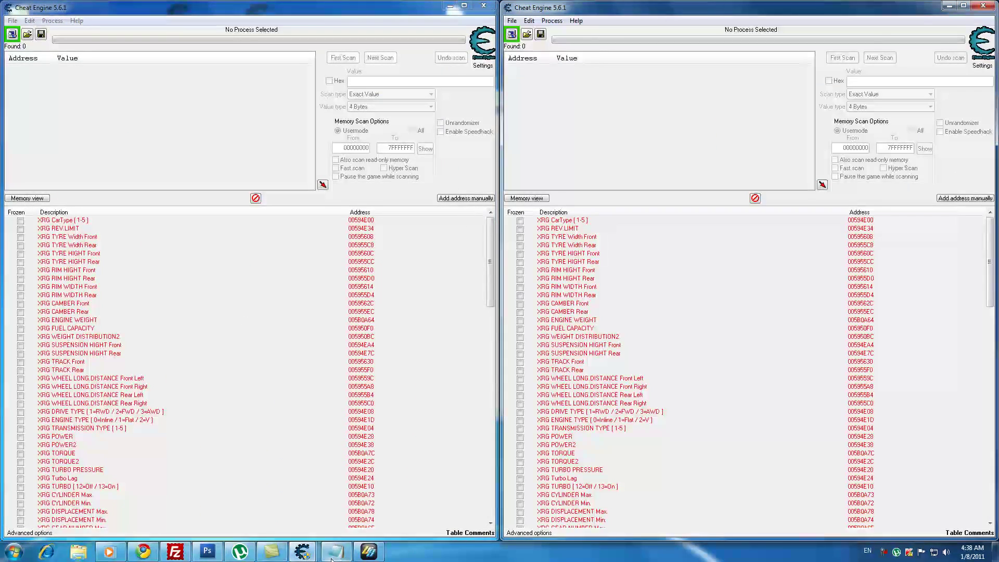
Step: Replace the note's text with "Sega cukame migashtoto pc" and a second line "i izbirame LFS.exe"
{"action": "left_click", "coordinate": [332, 558]}
{"action": "key", "text": "ctrl+a"}
{"action": "type", "text": "Sega cukame "}
{"action": "type", "text": "chervet"}
{"action": "key", "text": "BackSpace"}
{"action": "key", "text": "BackSpace"}
{"action": "key", "text": "BackSpace"}
{"action": "key", "text": "BackSpace"}
{"action": "type", "text": "migashtoto"}
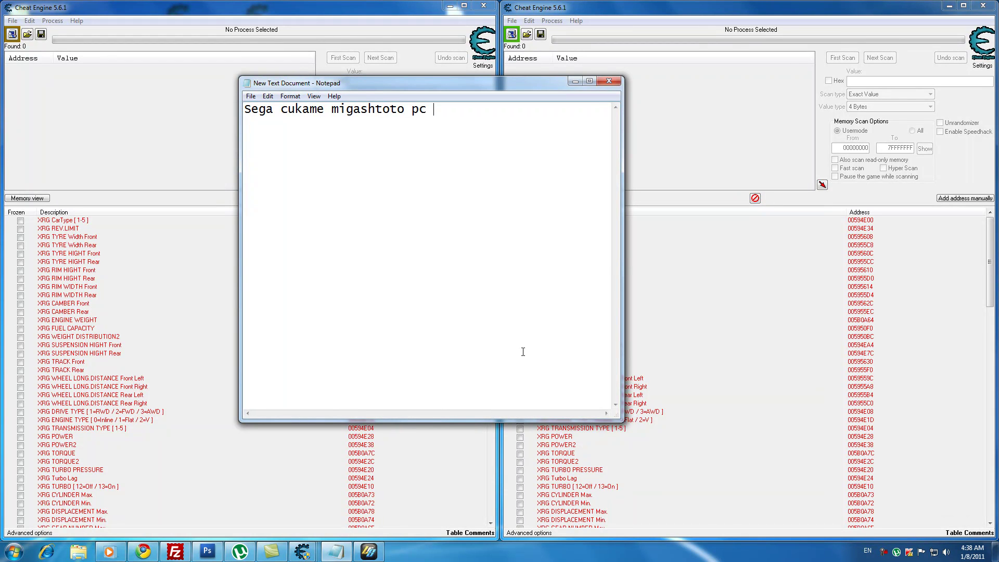
{"action": "type", "text": "pc"}
{"action": "key", "text": "Return"}
{"action": "type", "text": "i izbirame LFS.exe"}
{"action": "left_click_drag", "start_coordinate": [419, 89], "coordinate": [453, 128]}
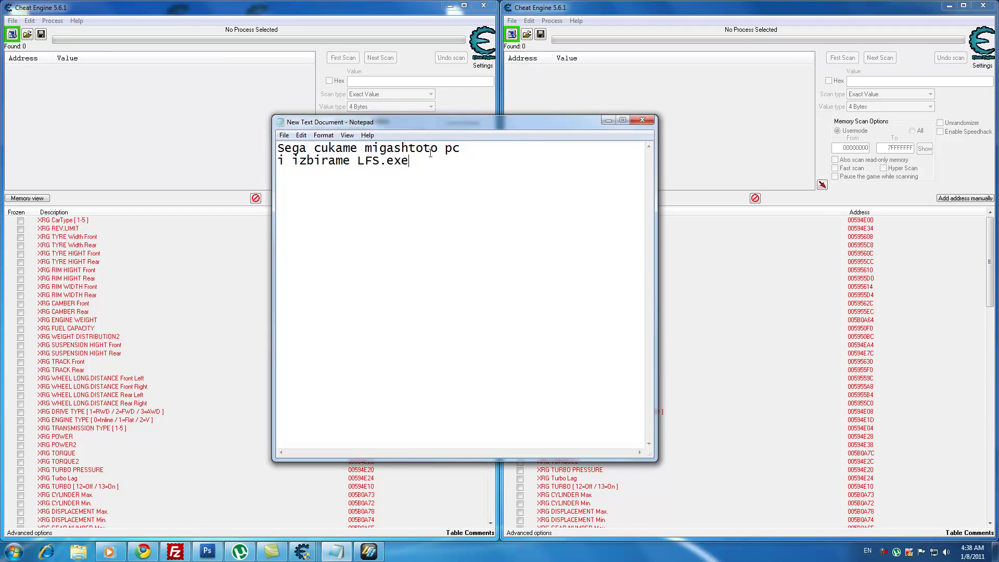
Step: Attach the first Cheat Engine window to the LFS.exe process and keep its current address list
{"action": "left_click", "coordinate": [12, 34]}
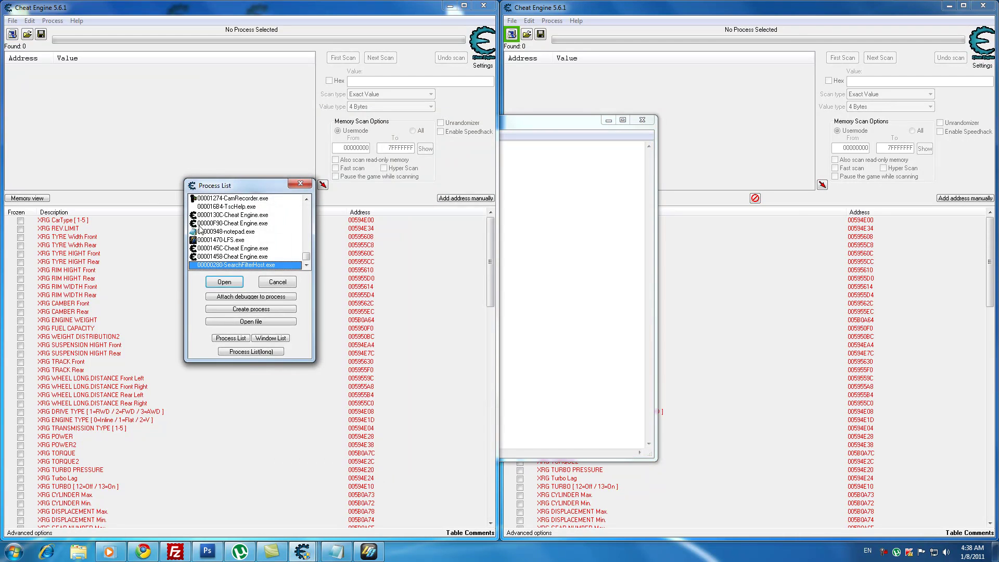
{"action": "left_click", "coordinate": [232, 240]}
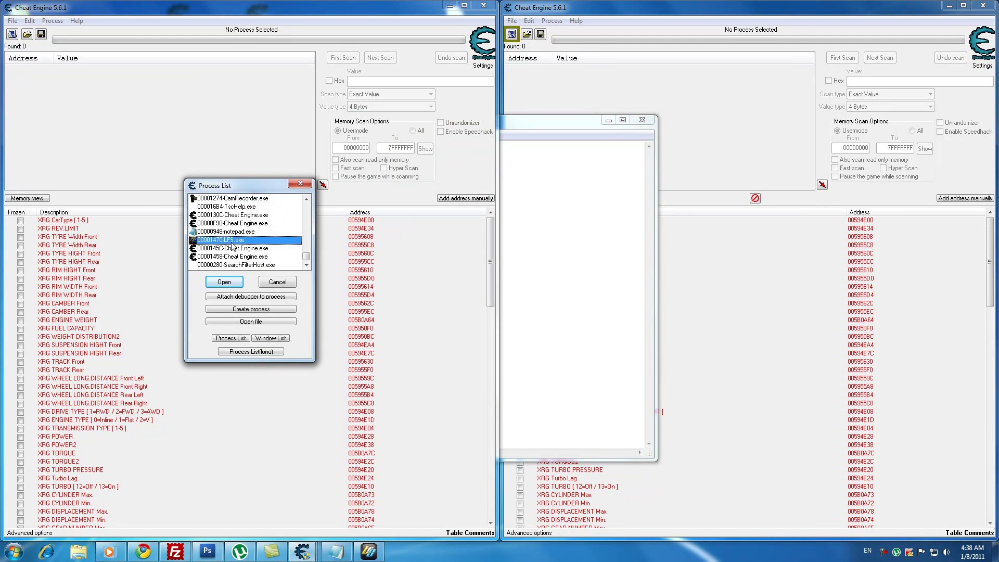
{"action": "left_click", "coordinate": [232, 283]}
{"action": "left_click", "coordinate": [477, 301]}
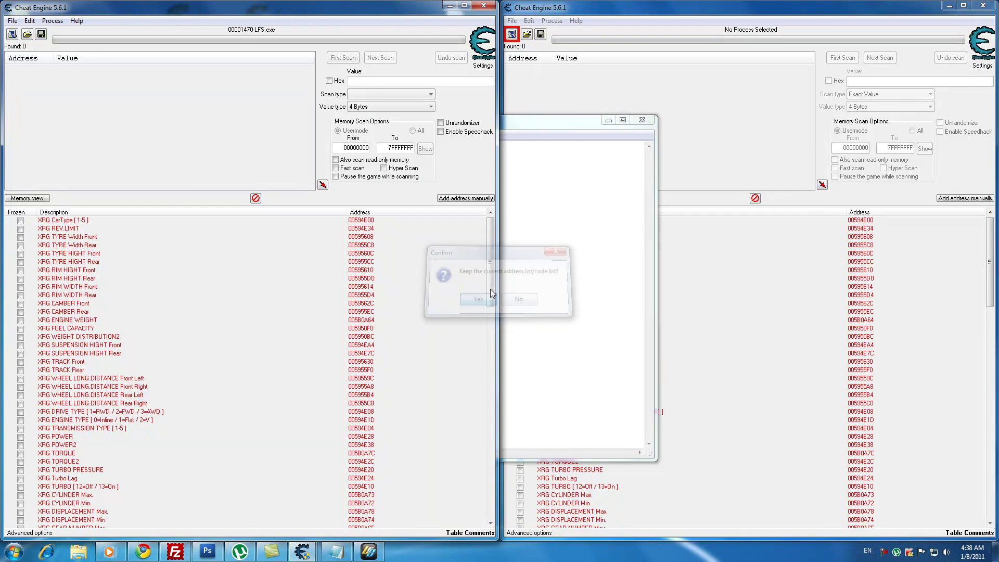
Step: Attach the second Cheat Engine window to the LFS.exe process, also keeping the current address list
{"action": "left_click", "coordinate": [515, 37]}
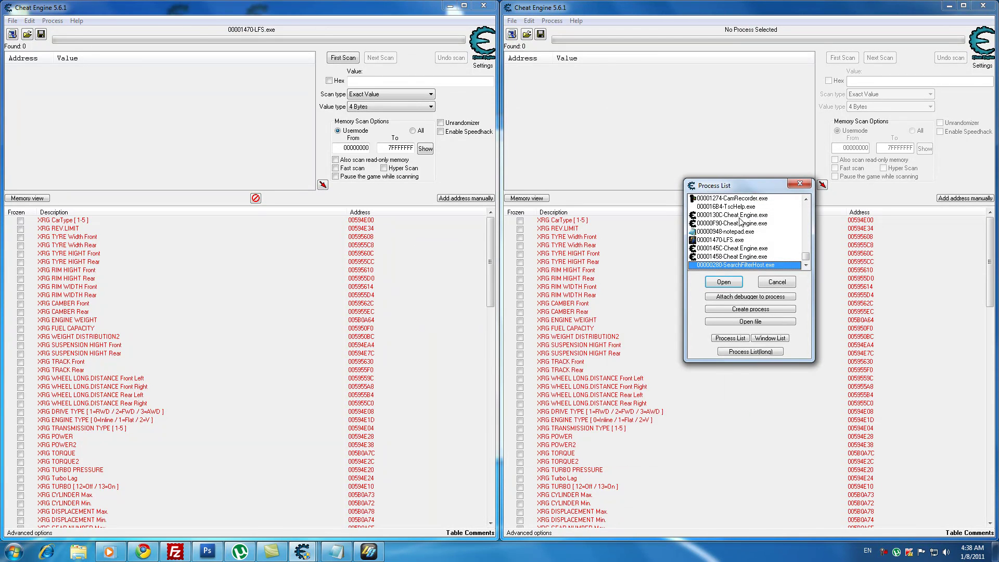
{"action": "left_click", "coordinate": [740, 240]}
{"action": "left_click", "coordinate": [738, 284]}
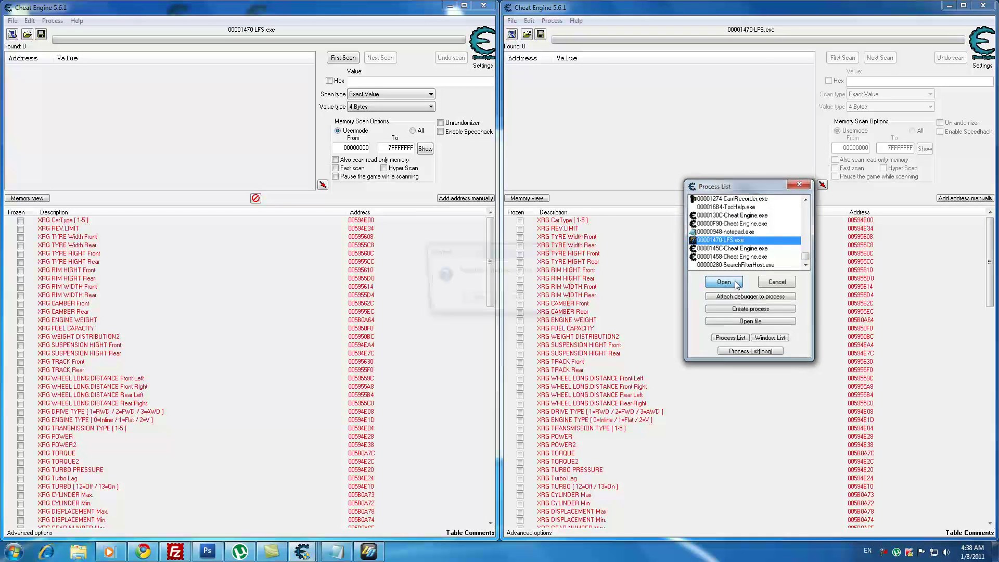
{"action": "left_click", "coordinate": [475, 296]}
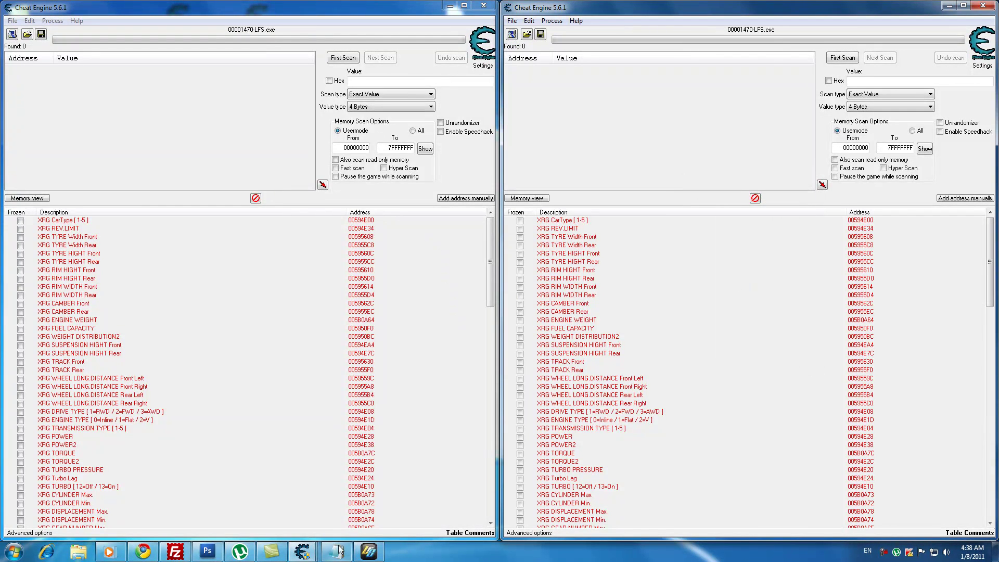
Step: Replace the note's text with "Sega si izbirame edin prozorec i cukame" and "FILE | SAVE" below it
{"action": "left_click", "coordinate": [336, 552]}
{"action": "key", "text": "ctrl+a"}
{"action": "type", "text": "se"}
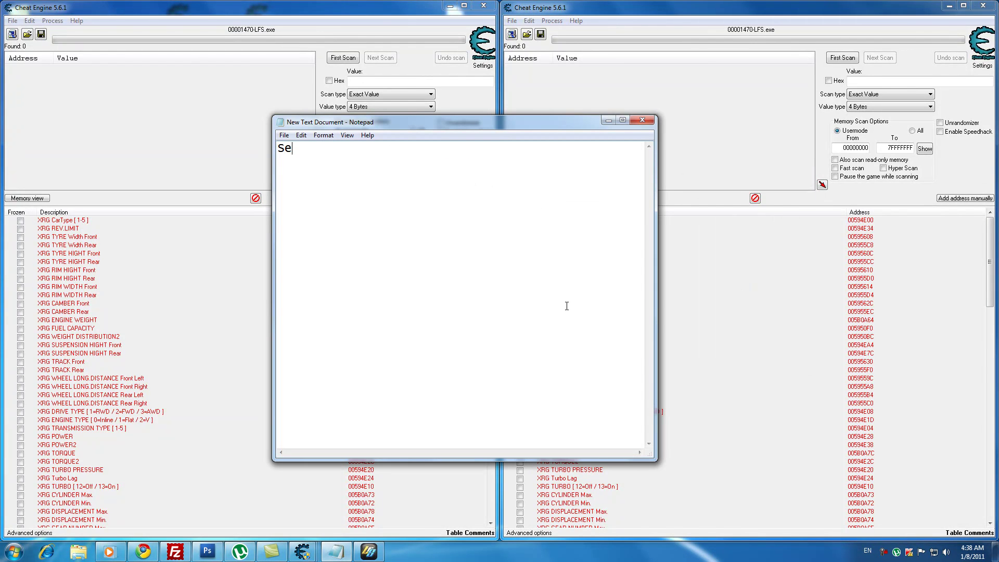
{"action": "type", "text": "ga si izbirame edin prozorece"}
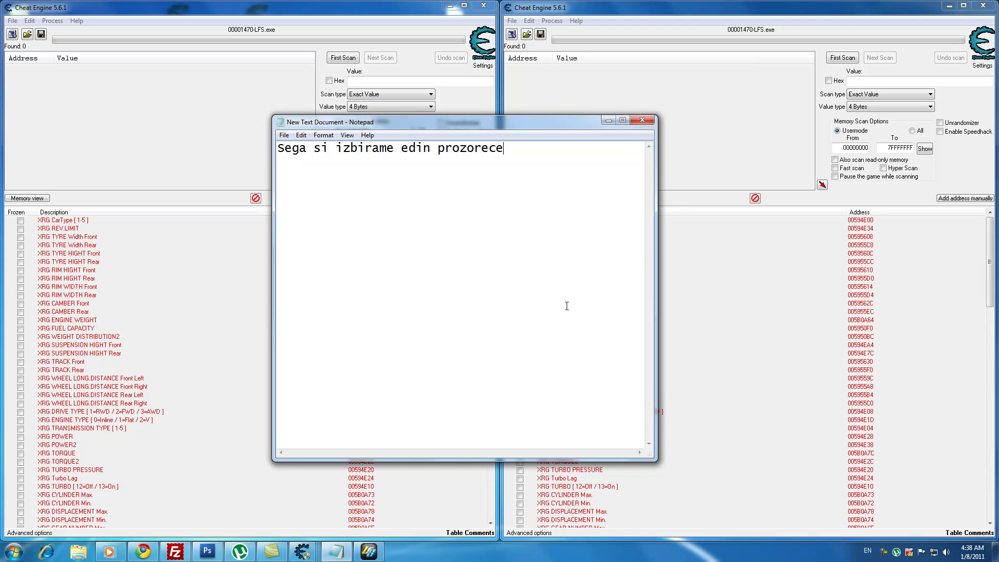
{"action": "type", "text": "cukame"}
{"action": "key", "text": "Return"}
{"action": "type", "text": "FILE | SSA"}
{"action": "key", "text": "BackSpace"}
{"action": "key", "text": "BackSpace"}
{"action": "type", "text": "AVE"}
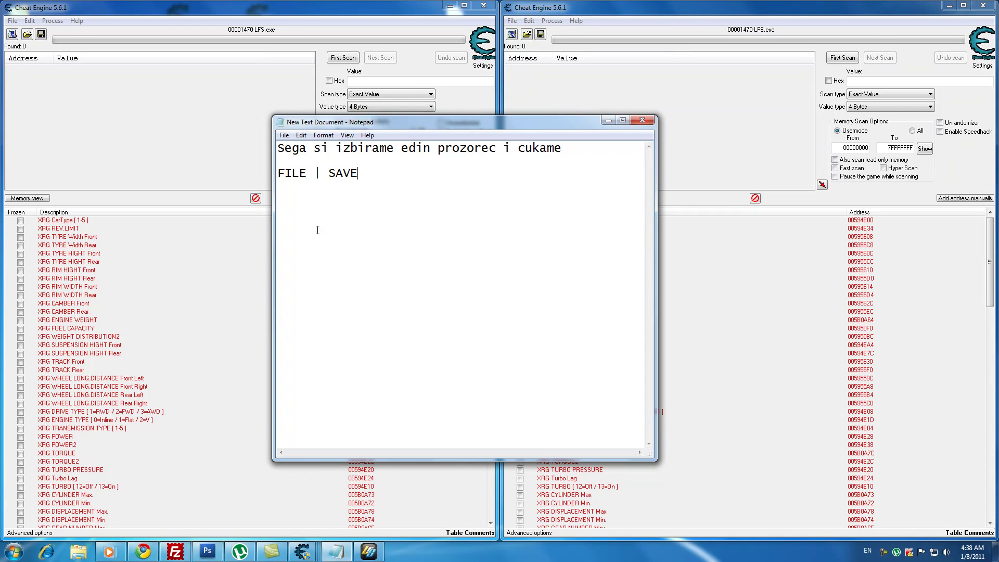
Step: Start saving the first Cheat Engine window's table and choose Cheat Engine Trainer (*.EXE) as the file type
{"action": "left_click", "coordinate": [12, 20]}
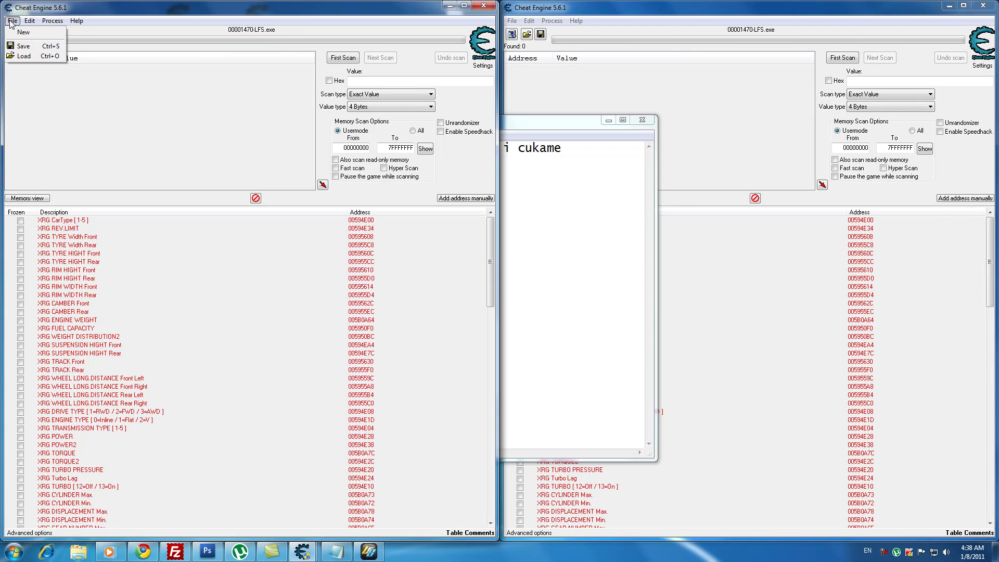
{"action": "left_click", "coordinate": [20, 46]}
{"action": "left_click", "coordinate": [197, 308]}
{"action": "left_click", "coordinate": [196, 326]}
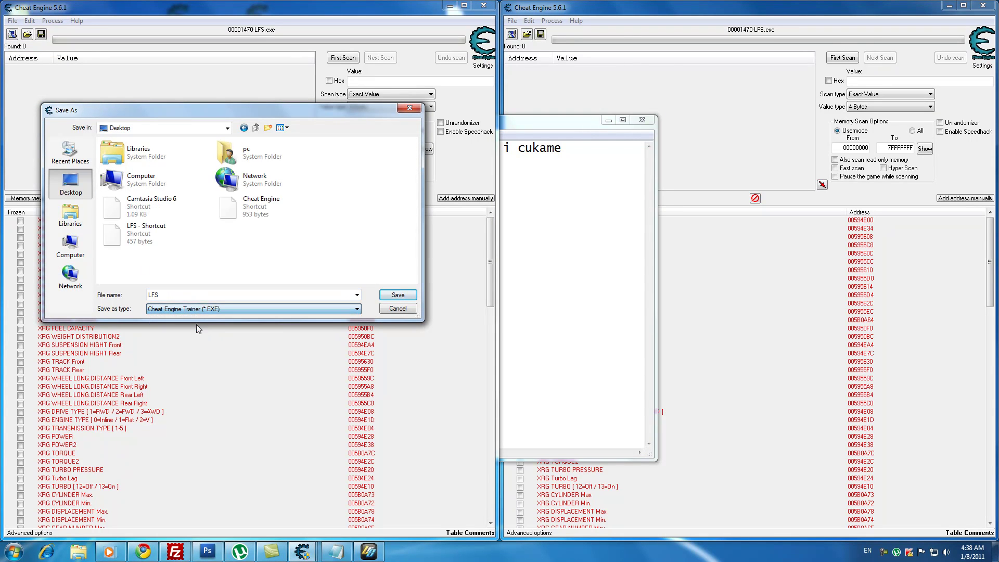
Step: Move the note beside the save dialog and replace its text with "Izbirame mqsto i ime" and "Format vinagi go slagaite v CHEAT ENGINE TRAINER"
{"action": "left_click_drag", "start_coordinate": [419, 121], "coordinate": [611, 76]}
{"action": "key", "text": "ctrl+a"}
{"action": "key", "text": "BackSpace"}
{"action": "type", "text": "Izbirame mqsto i ime  "}
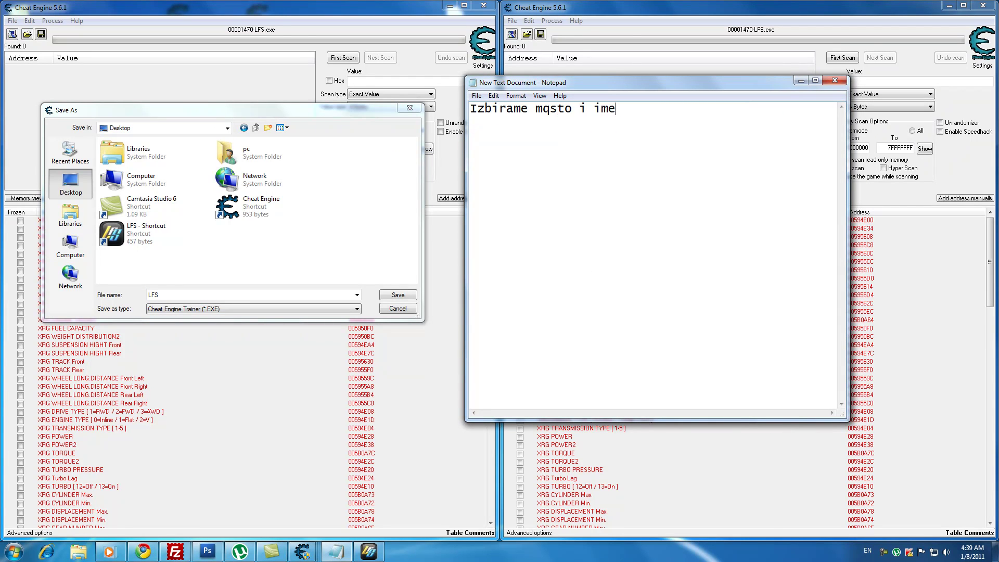
{"action": "type", "text": "Format vinagi go slagait"}
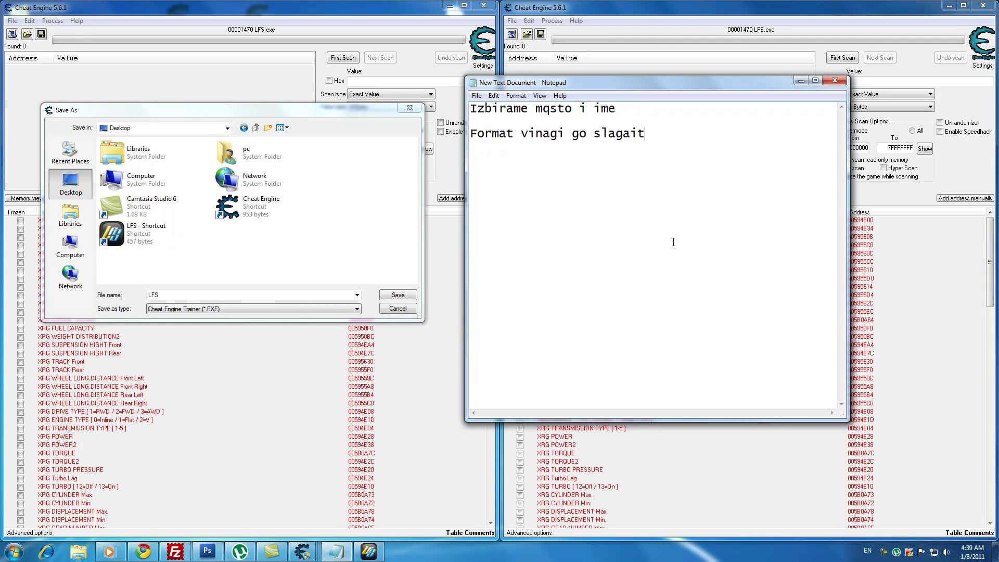
{"action": "type", "text": "e v CHEAT ENGINE TRAINER"}
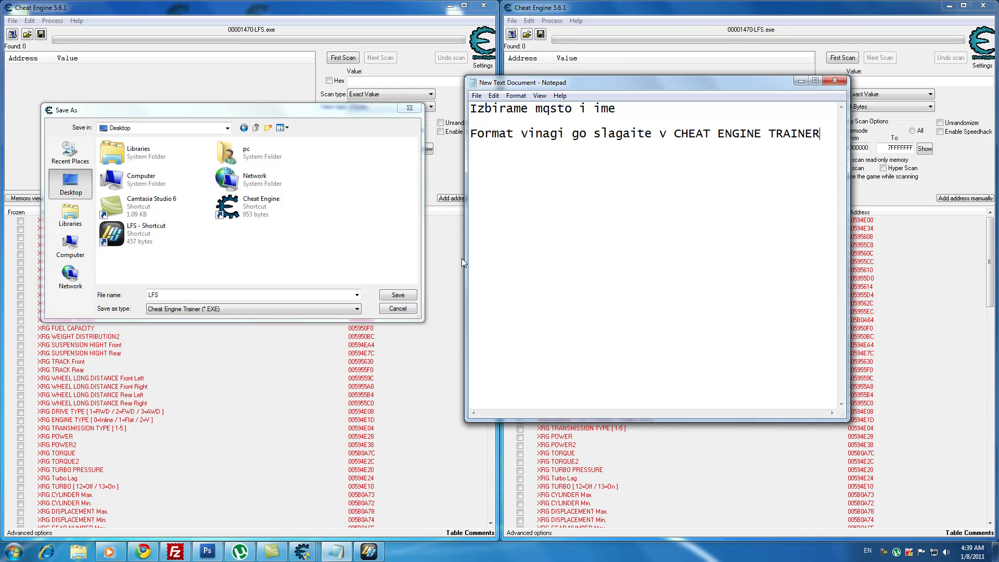
Step: Save the table as a Cheat Engine Trainer named LFS on the desktop, creating a new trainer that runs during the game and modifies data
{"action": "left_click", "coordinate": [261, 308]}
{"action": "left_click", "coordinate": [256, 328]}
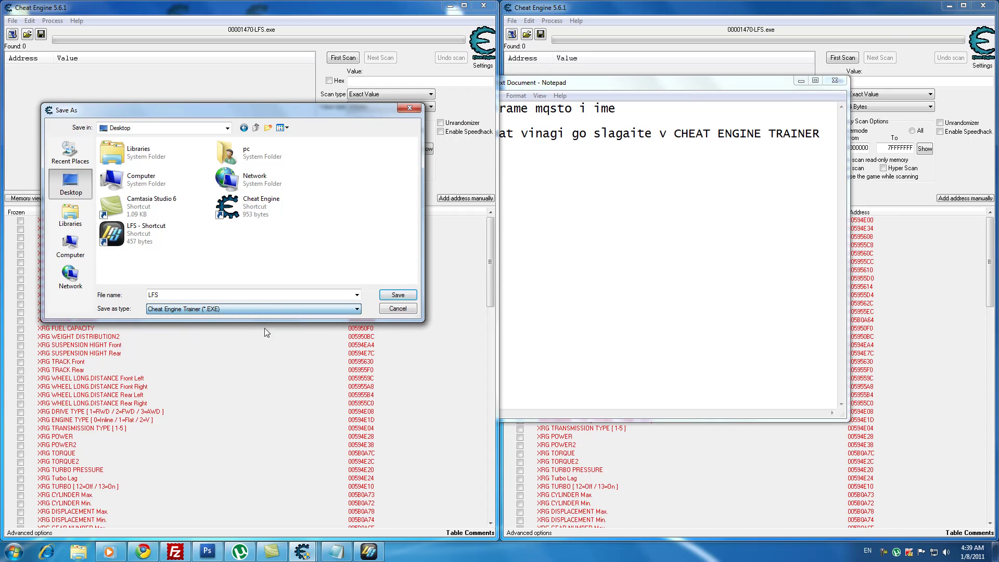
{"action": "left_click", "coordinate": [398, 294]}
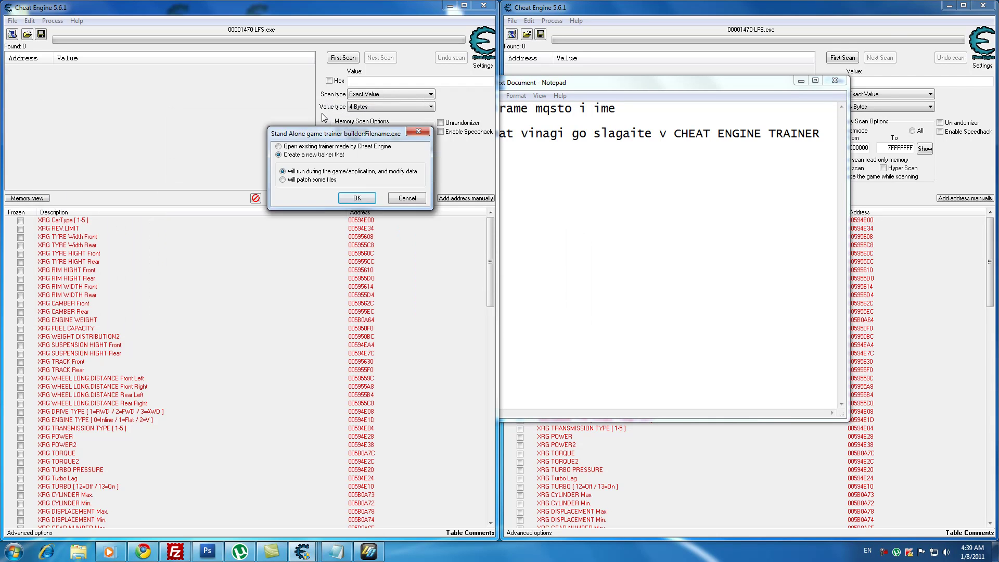
{"action": "left_click", "coordinate": [337, 178]}
Step: Move the note clear of the trainer maker and replace its text with "Sega cukame na ADD ENTRY"
{"action": "left_click_drag", "start_coordinate": [521, 89], "coordinate": [620, 77]}
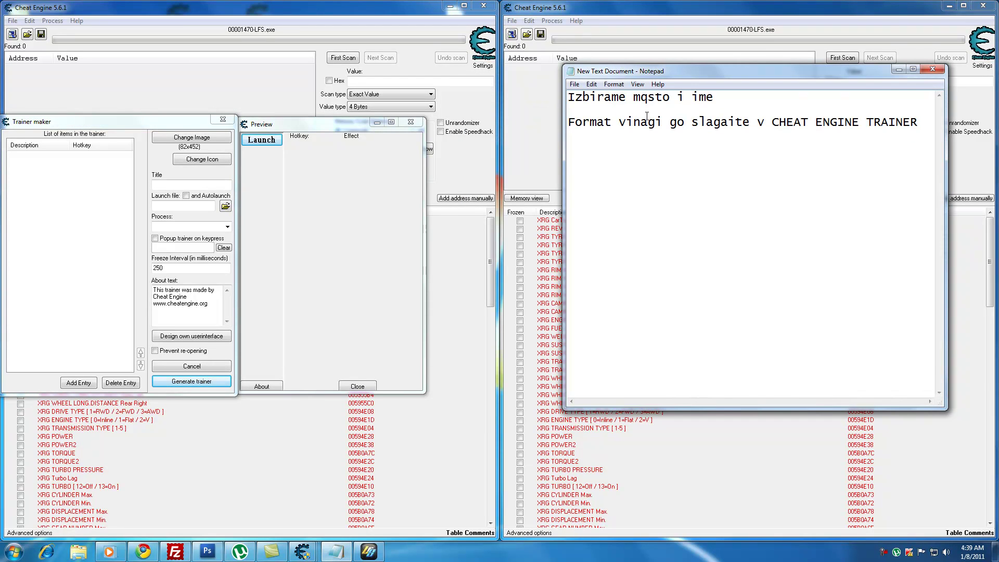
{"action": "left_click_drag", "start_coordinate": [930, 128], "coordinate": [479, 73]}
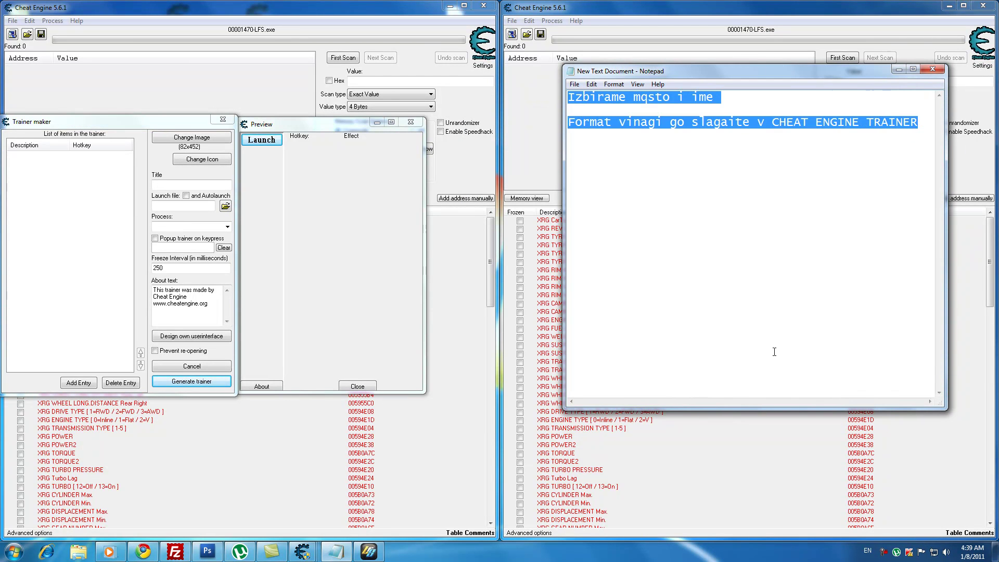
{"action": "key", "text": "BackSpace"}
{"action": "type", "text": "sega cukame na ADD ENTRY"}
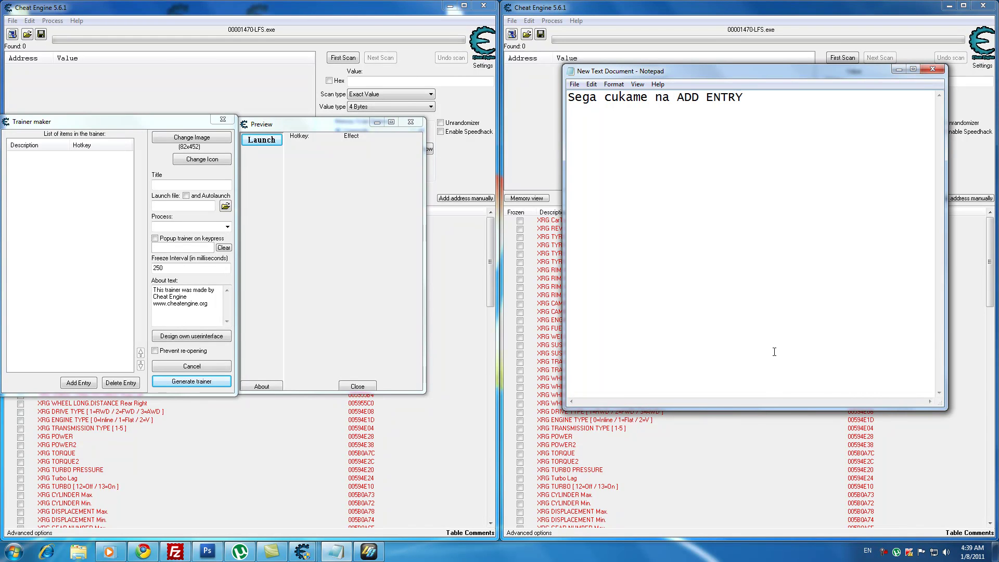
Step: Start a new trainer entry and open its list of addresses to add, arranging both dialogs clear of the note
{"action": "left_click", "coordinate": [78, 382]}
{"action": "left_click_drag", "start_coordinate": [468, 212], "coordinate": [402, 114]}
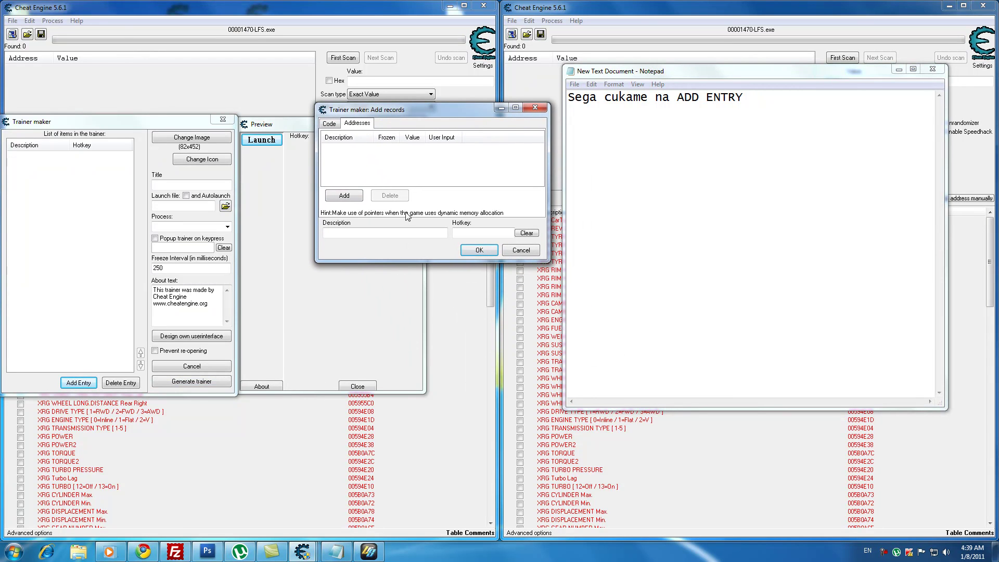
{"action": "left_click", "coordinate": [348, 199]}
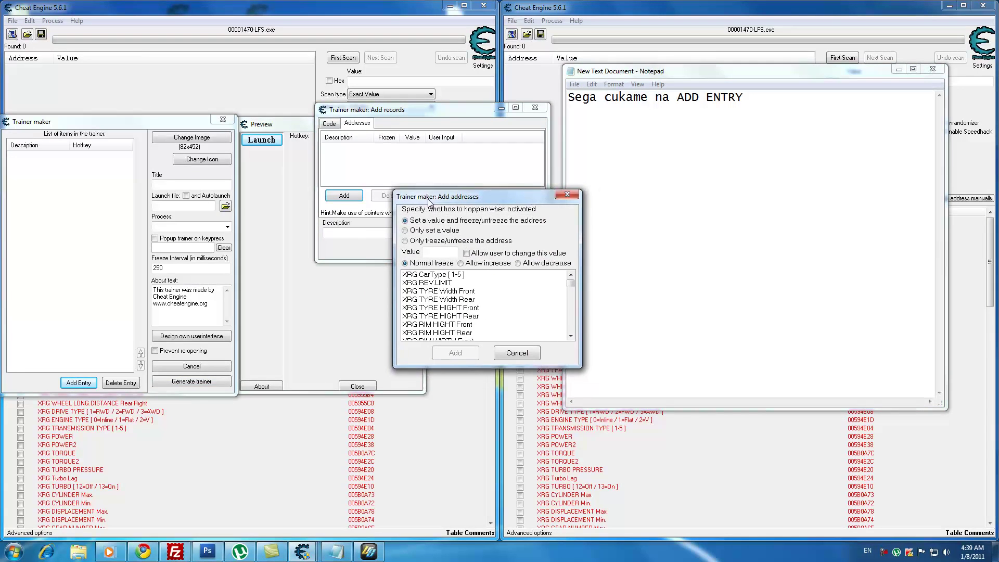
{"action": "left_click_drag", "start_coordinate": [448, 193], "coordinate": [364, 223]}
Step: Replace the note's text with "Smqtam da kacha malko konete na XRT ..."
{"action": "left_click", "coordinate": [734, 229]}
{"action": "key", "text": "ctrl+shift+Left"}
{"action": "key", "text": "ctrl+shift+Left"}
{"action": "key", "text": "ctrl+shift+Left"}
{"action": "key", "text": "ctrl+shift+Left"}
{"action": "key", "text": "ctrl+shift+Left"}
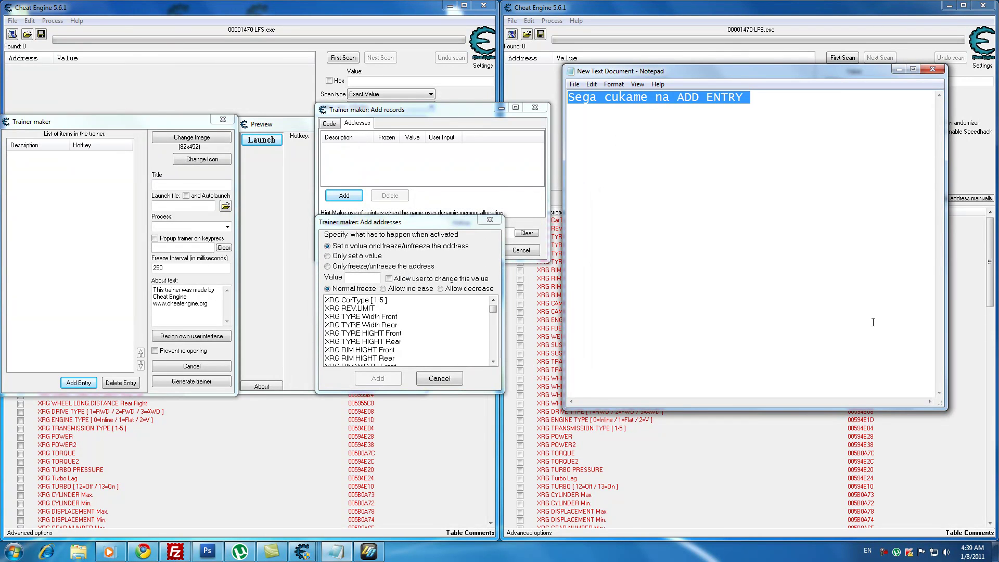
{"action": "type", "text": "AK"}
{"action": "key", "text": "BackSpace"}
{"action": "key", "text": "BackSpace"}
{"action": "type", "text": "Smqta"}
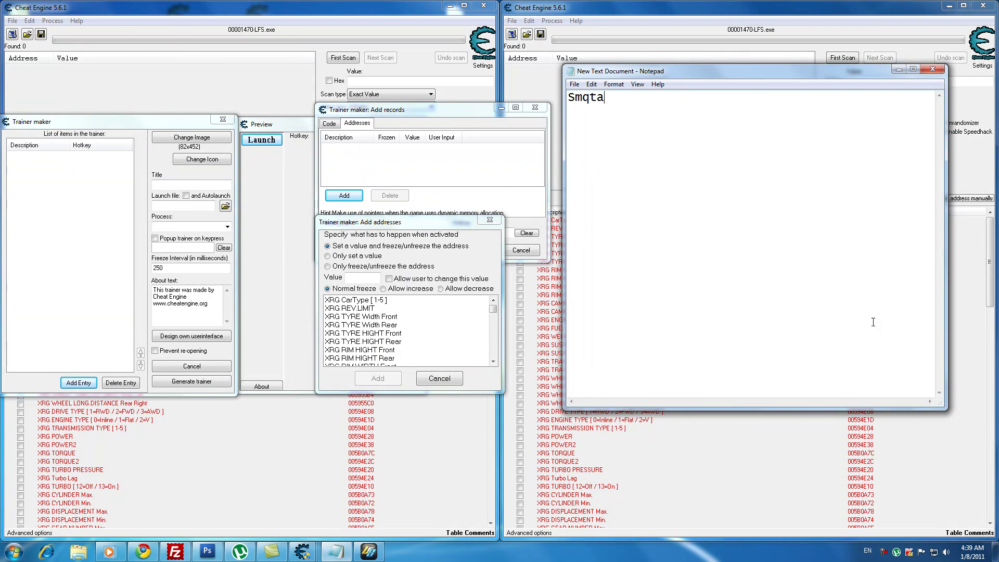
{"action": "type", "text": "m da kacha malko konete na XRT ..."}
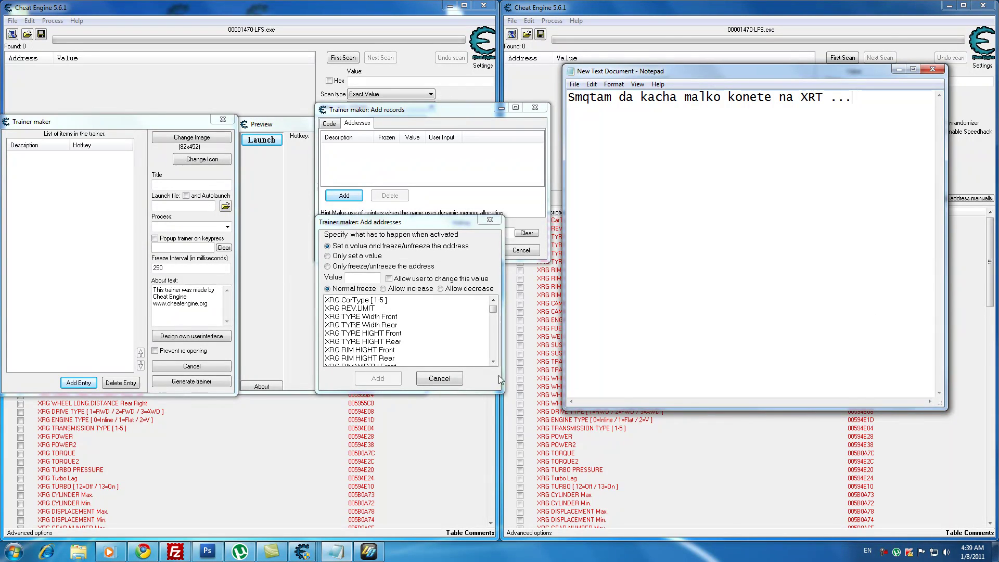
Step: Replace the note's text with "Za celta namiram liniqta koqto iskam da promenq"
{"action": "left_click", "coordinate": [493, 361]}
{"action": "left_click", "coordinate": [493, 361]}
{"action": "left_click", "coordinate": [755, 234]}
{"action": "key", "text": "ctrl+a"}
{"action": "type", "text": "Za celta namiral"}
{"action": "key", "text": "BackSpace"}
{"action": "type", "text": "m liniqta "}
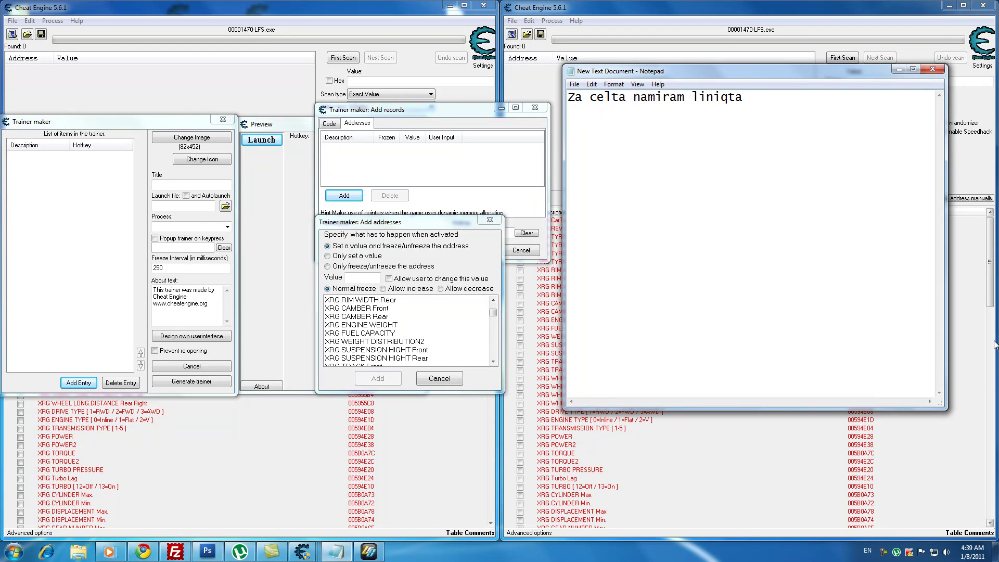
{"action": "type", "text": "koqto iskam da promenq"}
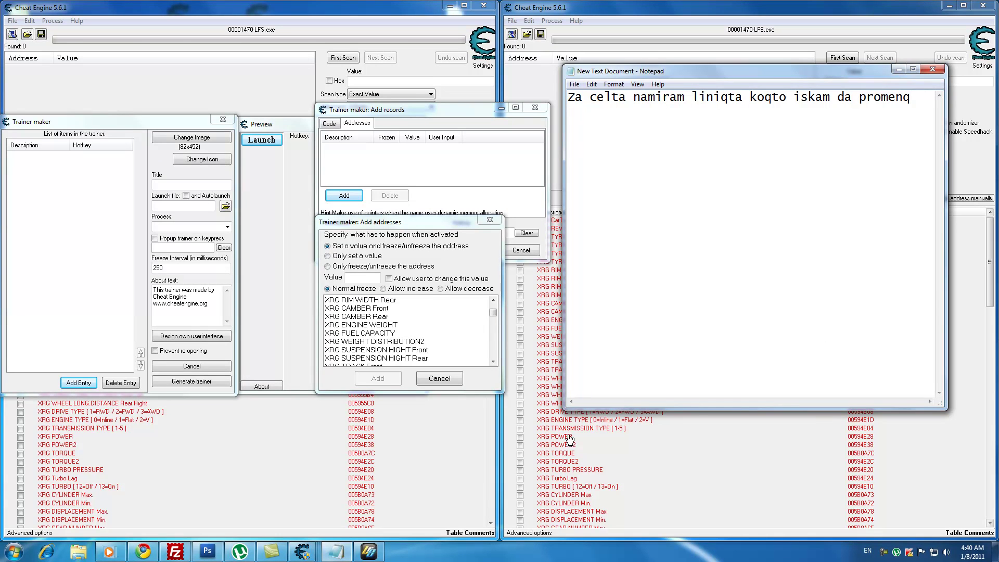
Step: Select the "XRT/RB4/FZ5/LX4/LX6/RAC/FXO - Engine Power" record in the trainer's list of addresses to add
{"action": "left_click", "coordinate": [495, 354]}
{"action": "scroll", "coordinate": [497, 353], "scroll_direction": "down", "scroll_amount": 2}
{"action": "scroll", "coordinate": [494, 359], "scroll_direction": "down", "scroll_amount": 5}
{"action": "scroll", "coordinate": [495, 327], "scroll_direction": "up", "scroll_amount": 2}
{"action": "scroll", "coordinate": [484, 328], "scroll_direction": "down", "scroll_amount": 10}
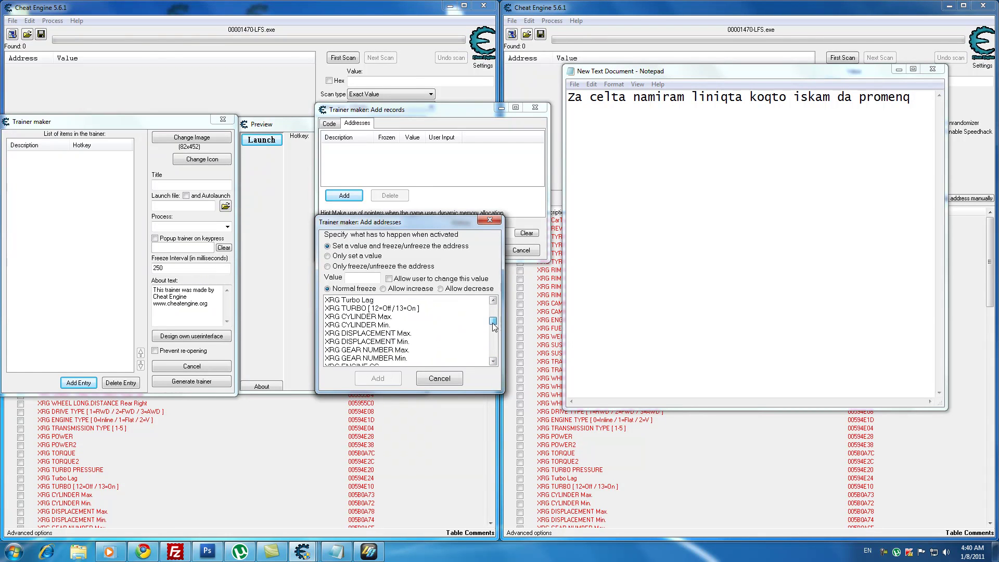
{"action": "left_click", "coordinate": [473, 341]}
{"action": "scroll", "coordinate": [492, 361], "scroll_direction": "down", "scroll_amount": 3}
{"action": "key", "text": "Down"}
Step: Replace the note's text with "XRT RB4 /..///../ ENGINE POWER"
{"action": "left_click", "coordinate": [664, 309]}
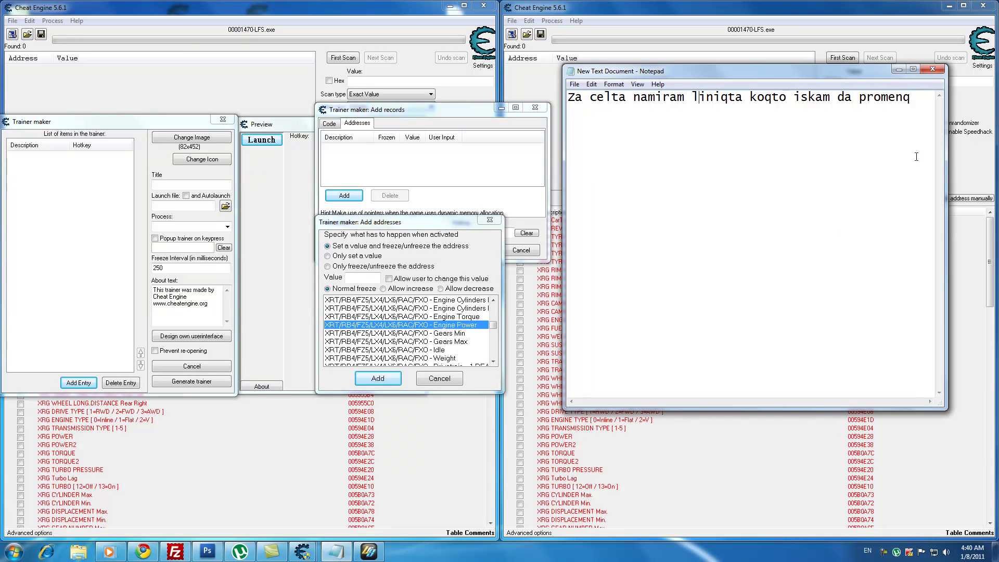
{"action": "key", "text": "ctrl+a"}
{"action": "type", "text": "XRE"}
{"action": "type", "text": "T"}
{"action": "key", "text": "BackSpace"}
{"action": "key", "text": "BackSpace"}
{"action": "type", "text": "T "}
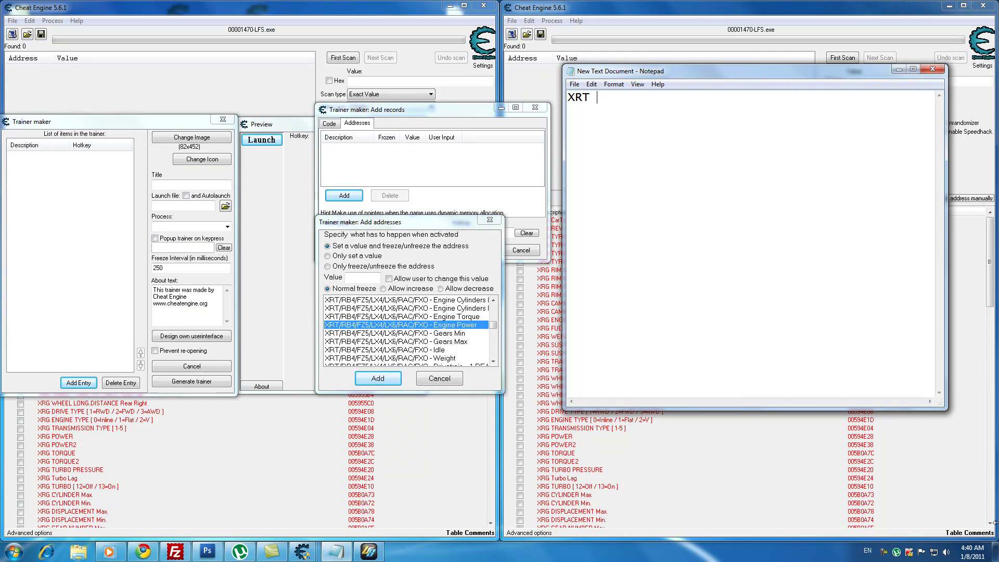
{"action": "type", "text": "EB5"}
{"action": "key", "text": "BackSpace"}
{"action": "type", "text": "4 /..///../ ENGINE POWER"}
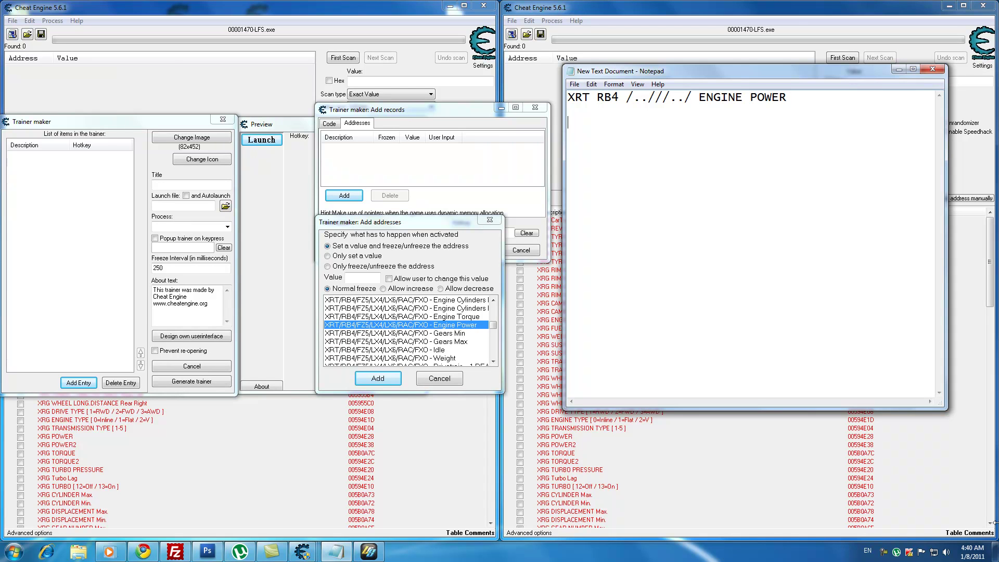
Step: Add the lines "TAKa slagam otmetkata na" and "ONLY SET A VALUE" to the note, and make the trainer address only set a value
{"action": "mouse_move", "coordinate": [994, 552]}
{"action": "type", "text": "agam otmetkata na"}
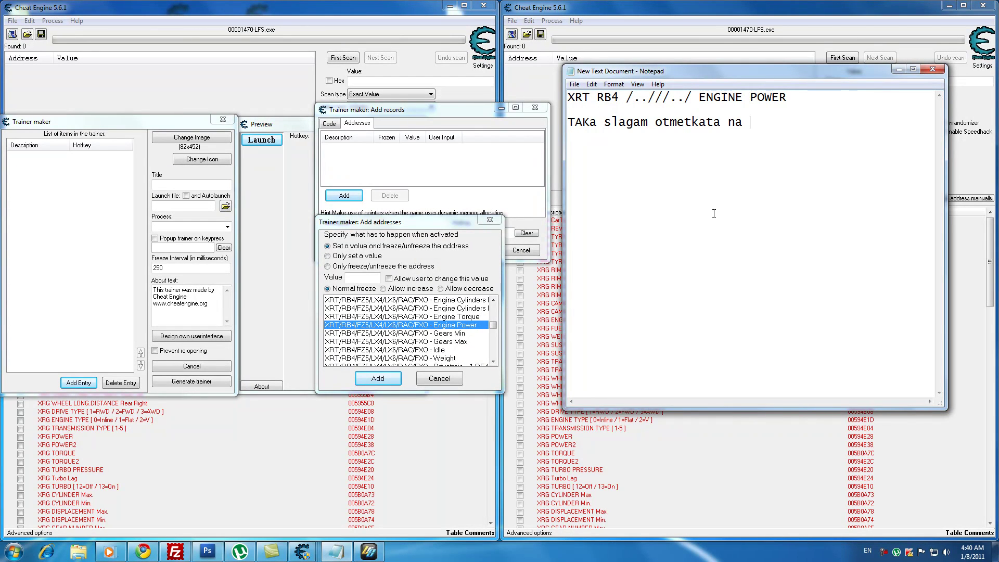
{"action": "key", "text": "BackSpace"}
{"action": "key", "text": "BackSpace"}
{"action": "type", "text": "ONLY SET A VALUE"}
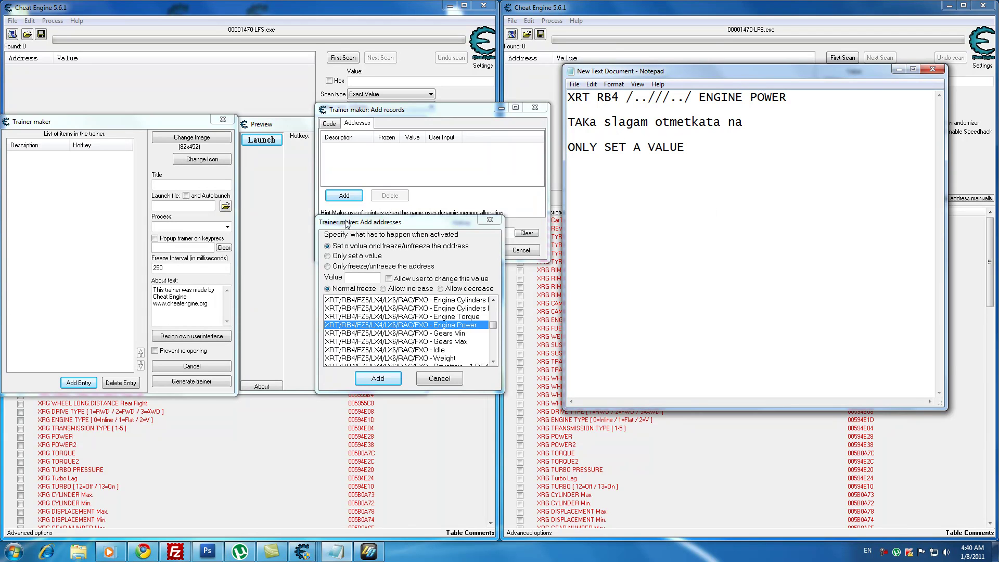
{"action": "left_click", "coordinate": [327, 256]}
Step: Replace the note's text with "Sega tuka idva vajniq moment otivame v drugiq prozorec i na mirame pak sashtata liniq"
{"action": "left_click", "coordinate": [815, 303]}
{"action": "key", "text": "ctrl+a"}
{"action": "type", "text": "Sega tuka idv"}
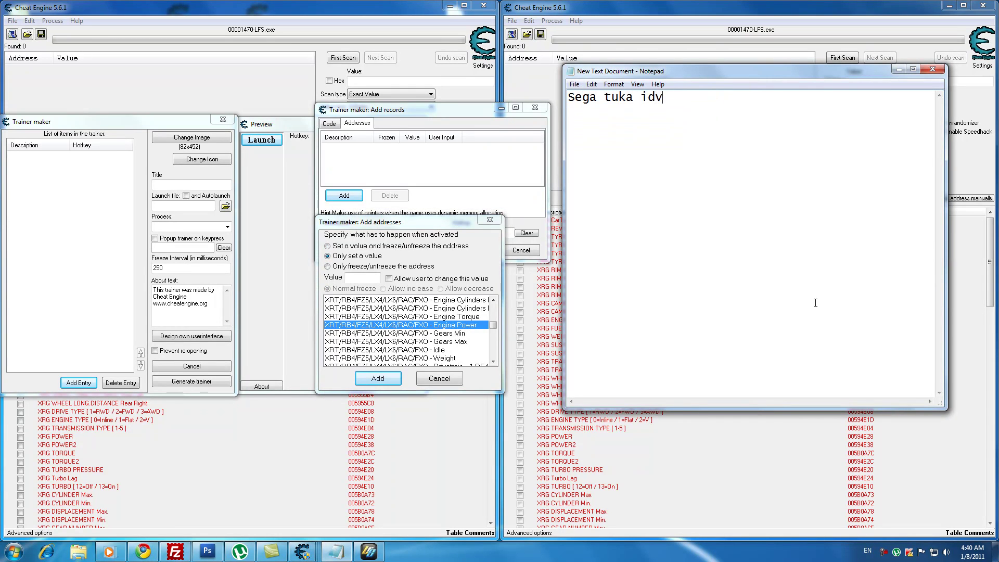
{"action": "type", "text": "a vajniq moment"}
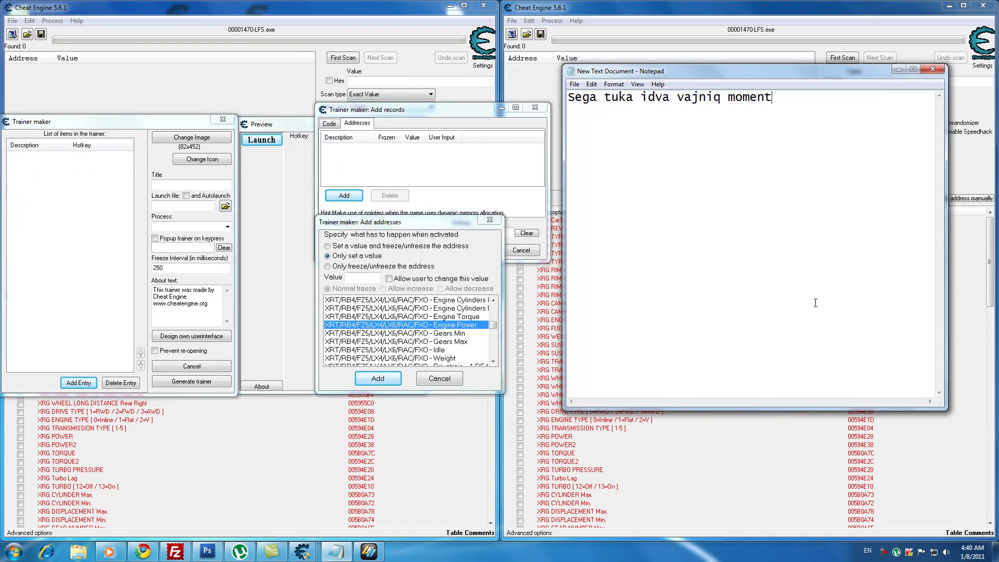
{"action": "type", "text": " otivame v drugiq por"}
{"action": "type", "text": "zorec i na miran"}
{"action": "key", "text": "BackSpace"}
{"action": "type", "text": "me pak sash"}
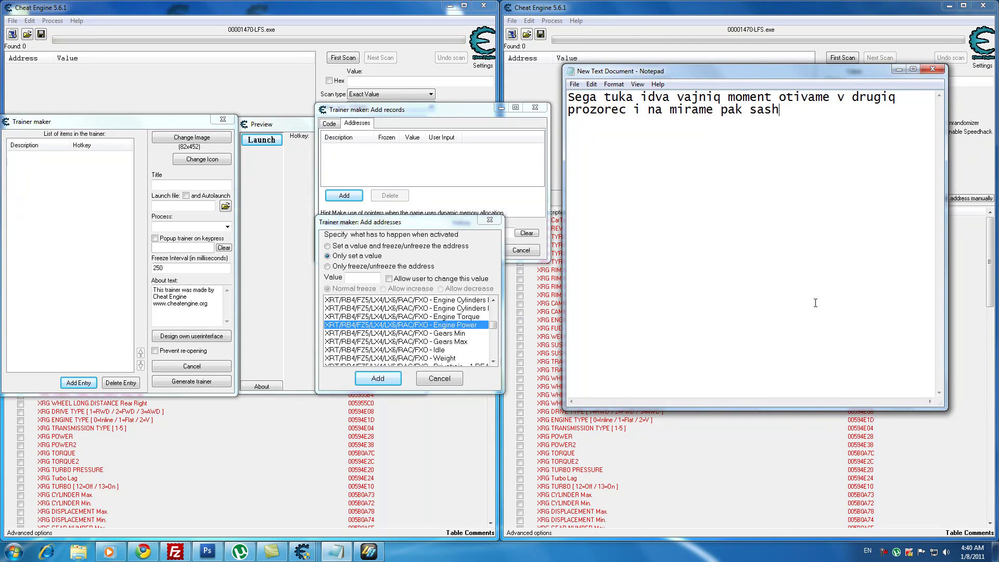
{"action": "type", "text": "tata liniq"}
Step: Hide the note, maximize the second Cheat Engine window and select its "XRT/RB4/FZ5/LX4/LX6/RAC/FXO - Engine Power" record
{"action": "left_click", "coordinate": [897, 69]}
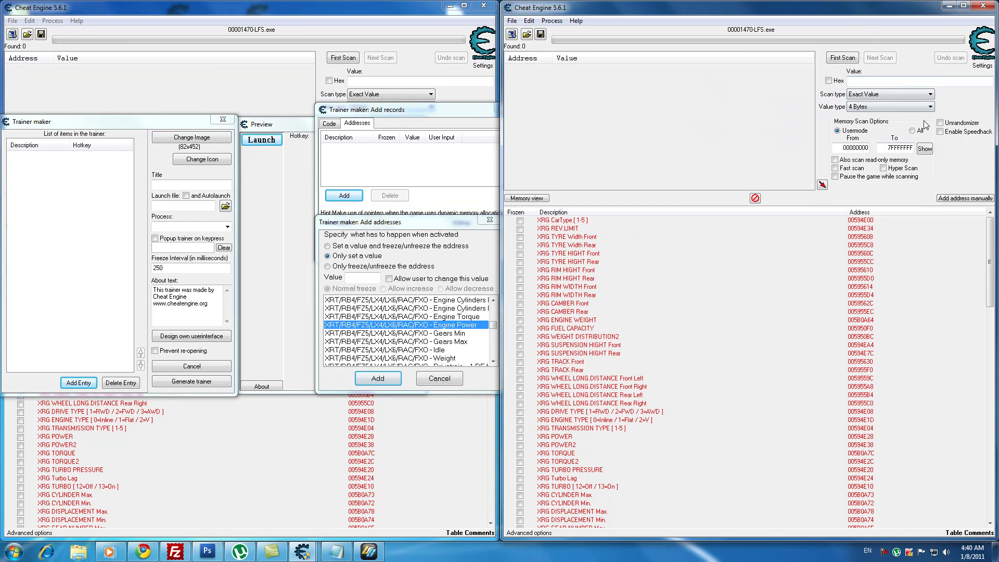
{"action": "left_click", "coordinate": [963, 6]}
{"action": "left_click_drag", "start_coordinate": [994, 265], "coordinate": [987, 326]}
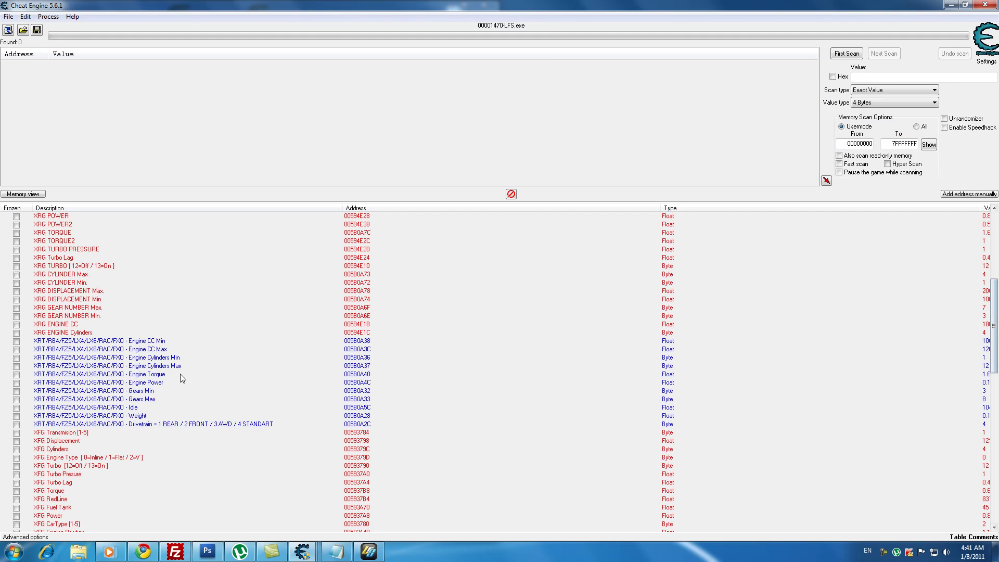
{"action": "left_click", "coordinate": [144, 382]}
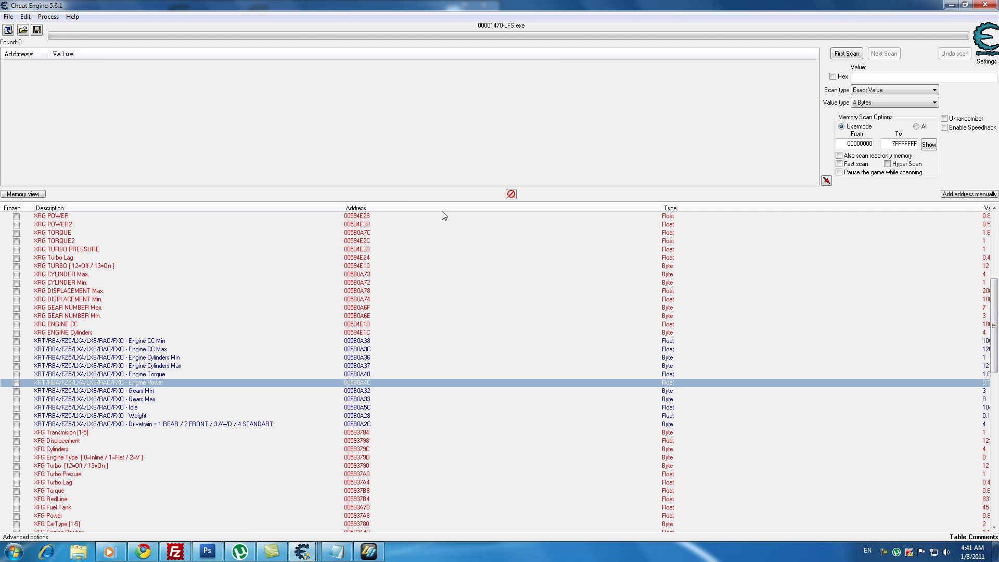
Step: Narrow the Description, Address and Type columns of the cheat table so the Value column sits close to the descriptions
{"action": "left_click_drag", "start_coordinate": [343, 208], "coordinate": [259, 208]}
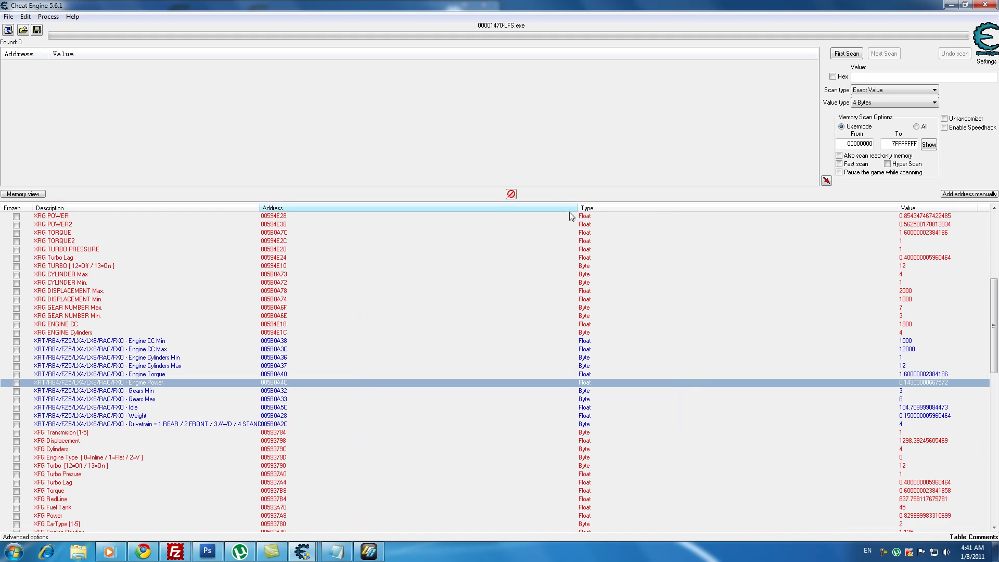
{"action": "left_click_drag", "start_coordinate": [578, 208], "coordinate": [337, 224]}
{"action": "left_click_drag", "start_coordinate": [658, 208], "coordinate": [398, 219]}
Step: Bring back the note and replace its text with "Sega cukame dva puti varhu value"
{"action": "left_click", "coordinate": [334, 553]}
{"action": "left_click_drag", "start_coordinate": [876, 166], "coordinate": [568, 97]}
{"action": "type", "text": "sega"}
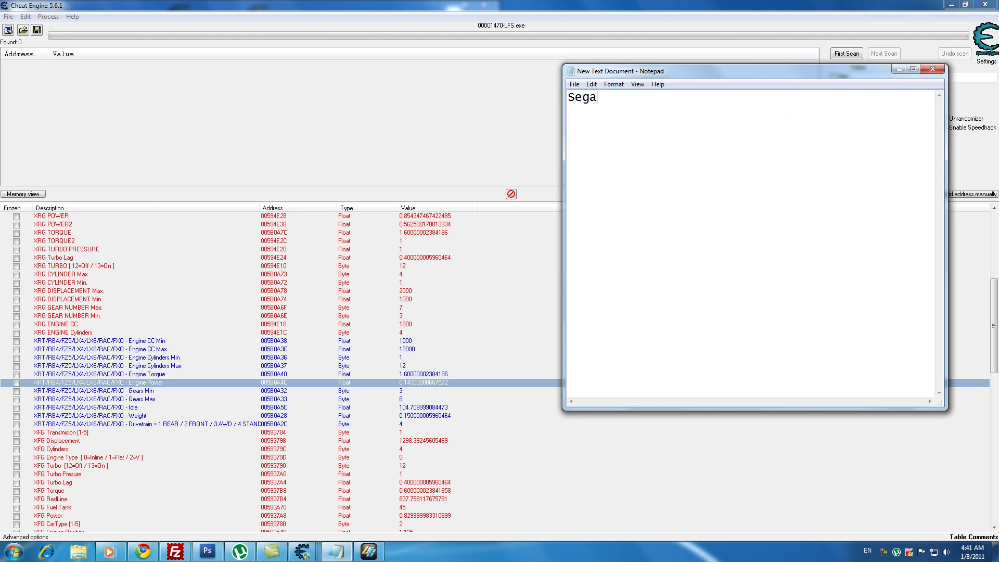
{"action": "type", "text": " cukame dva puti var"}
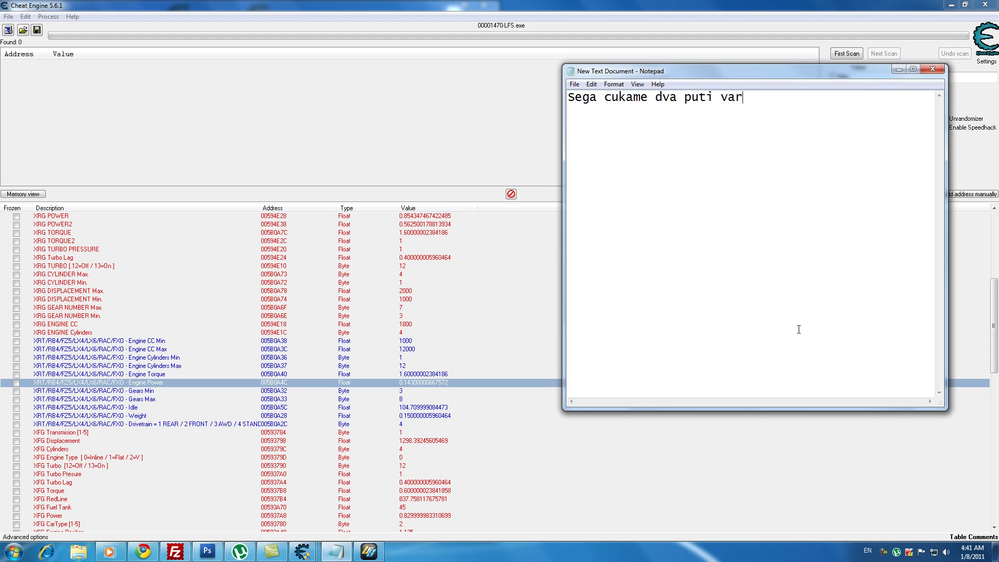
{"action": "type", "text": "hu value"}
Step: Open the value of the XRT Engine Power record for editing and copy it
{"action": "left_click", "coordinate": [410, 384]}
{"action": "double_click", "coordinate": [411, 383]}
{"action": "key", "text": "ctrl+c"}
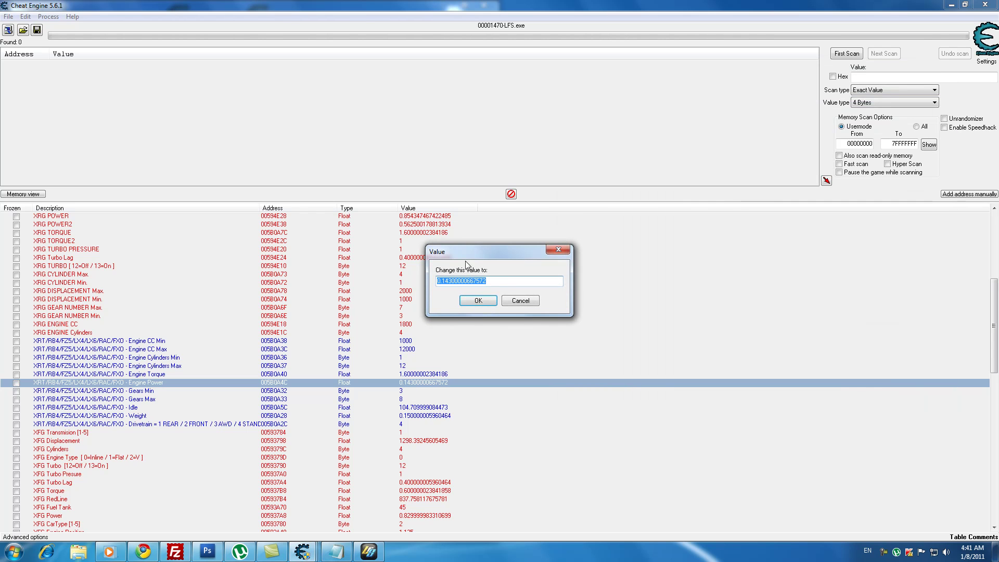
Step: Continue the note with "i kopirame chislata" and a new line "taka tova e originalnata stoinost na kolata"
{"action": "left_click", "coordinate": [336, 551]}
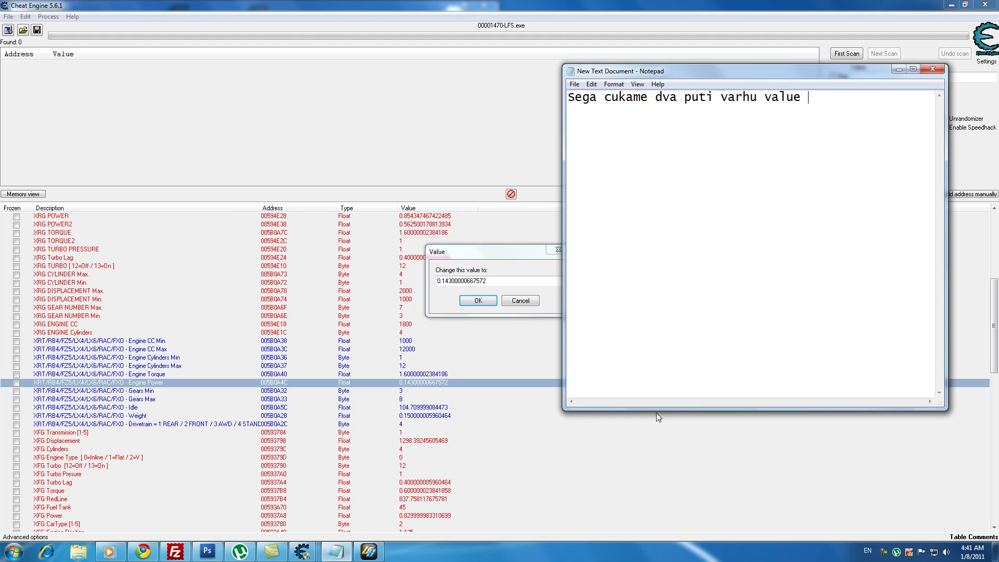
{"action": "type", "text": "i kopirame "}
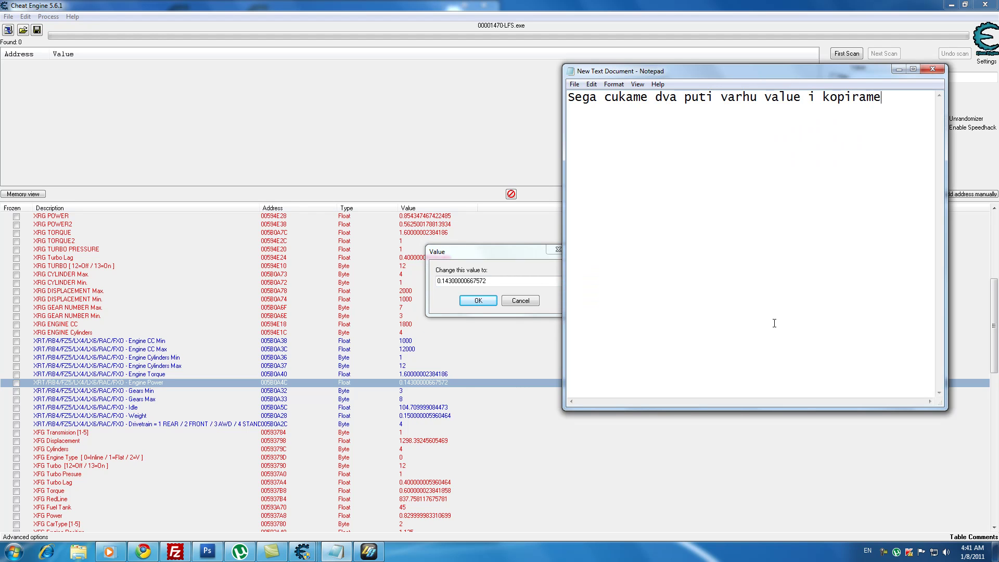
{"action": "type", "text": "chislata"}
{"action": "key", "text": "Return"}
{"action": "type", "text": "taka tova"}
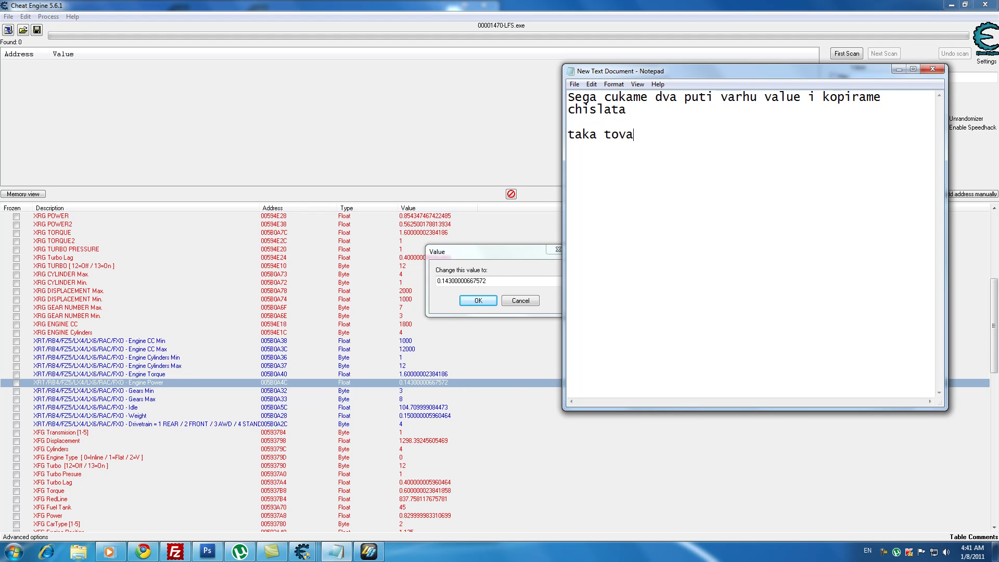
{"action": "type", "text": " sa original"}
{"action": "key", "text": "BackSpace"}
{"action": "key", "text": "BackSpace"}
{"action": "key", "text": "BackSpace"}
{"action": "key", "text": "BackSpace"}
{"action": "key", "text": "BackSpace"}
{"action": "key", "text": "BackSpace"}
{"action": "key", "text": "BackSpace"}
{"action": "key", "text": "BackSpace"}
{"action": "key", "text": "BackSpace"}
{"action": "key", "text": "BackSpace"}
{"action": "key", "text": "BackSpace"}
{"action": "key", "text": "BackSpace"}
{"action": "key", "text": "BackSpace"}
{"action": "key", "text": "BackSpace"}
{"action": "key", "text": "BackSpace"}
{"action": "type", "text": "tova e originalnata stoinost na kolata"}
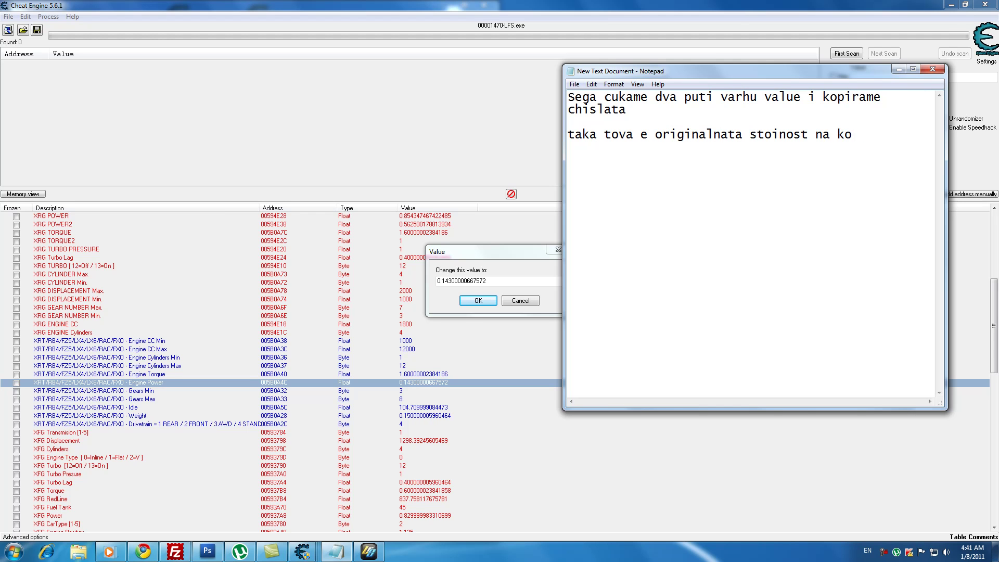
Step: Paste the copied engine power value 0.14300000667572 on its own line below the note's text
{"action": "key", "text": "Return"}
{"action": "key", "text": "Return"}
{"action": "key", "text": "ctrl+v"}
{"action": "key", "text": "Return"}
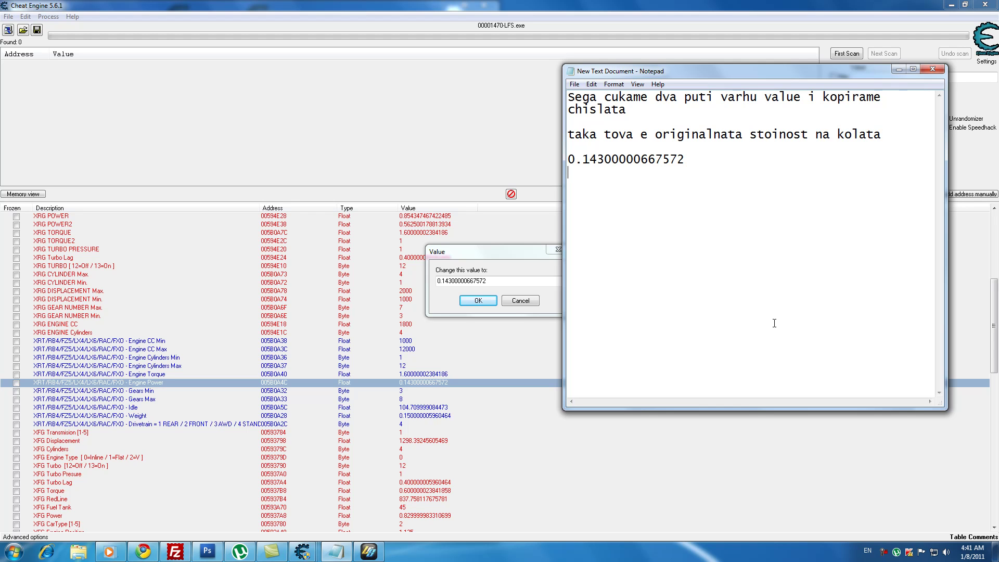
Step: Add the line "taka nie iskame kolata da ima malko poveche kone" to the note
{"action": "type", "text": "taka nie iskame "}
{"action": "type", "text": "tq da"}
{"action": "key", "text": "BackSpace"}
{"action": "key", "text": "BackSpace"}
{"action": "key", "text": "BackSpace"}
{"action": "type", "text": "kola"}
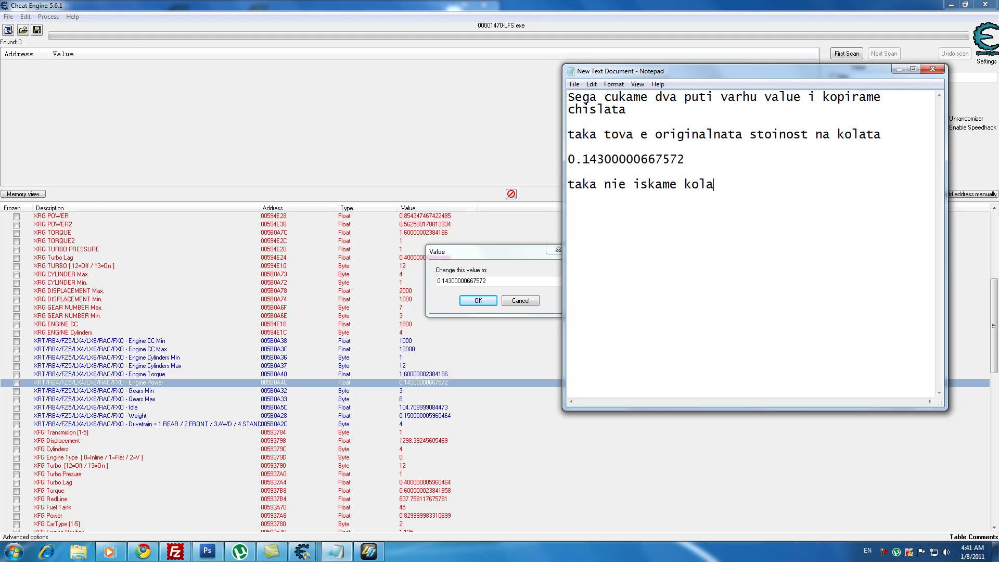
{"action": "type", "text": "ta da ima malko poveche kone"}
Step: Add the line "za celta trqba da promenim malko" to the note
{"action": "key", "text": "Return"}
{"action": "type", "text": "za celtra"}
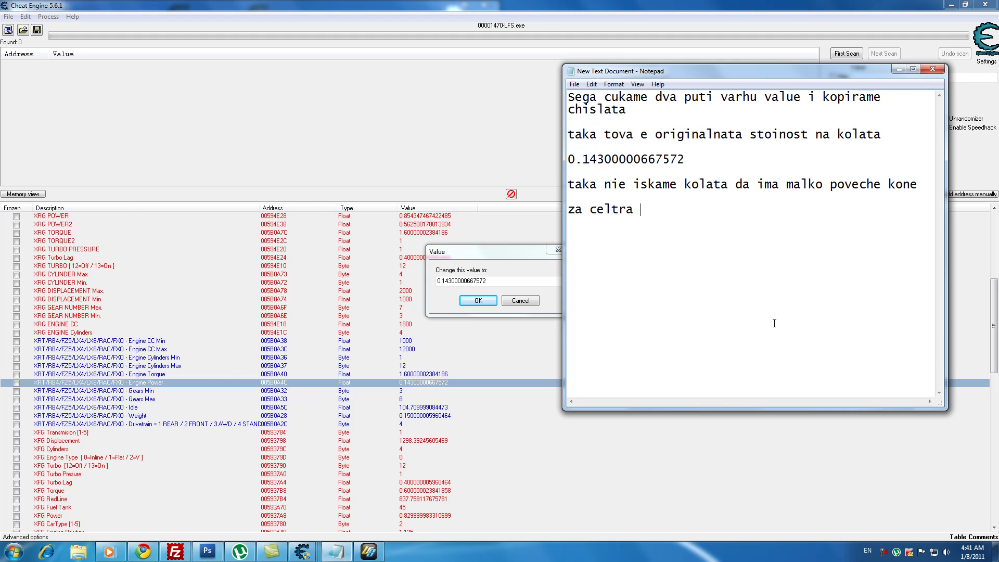
{"action": "key", "text": "BackSpace"}
{"action": "type", "text": "a trqba da"}
{"action": "type", "text": " r"}
{"action": "key", "text": "BackSpace"}
{"action": "type", "text": "opr"}
{"action": "key", "text": "BackSpace"}
{"action": "key", "text": "BackSpace"}
{"action": "key", "text": "BackSpace"}
{"action": "type", "text": "o"}
{"action": "key", "text": "BackSpace"}
{"action": "type", "text": "promenim malko"}
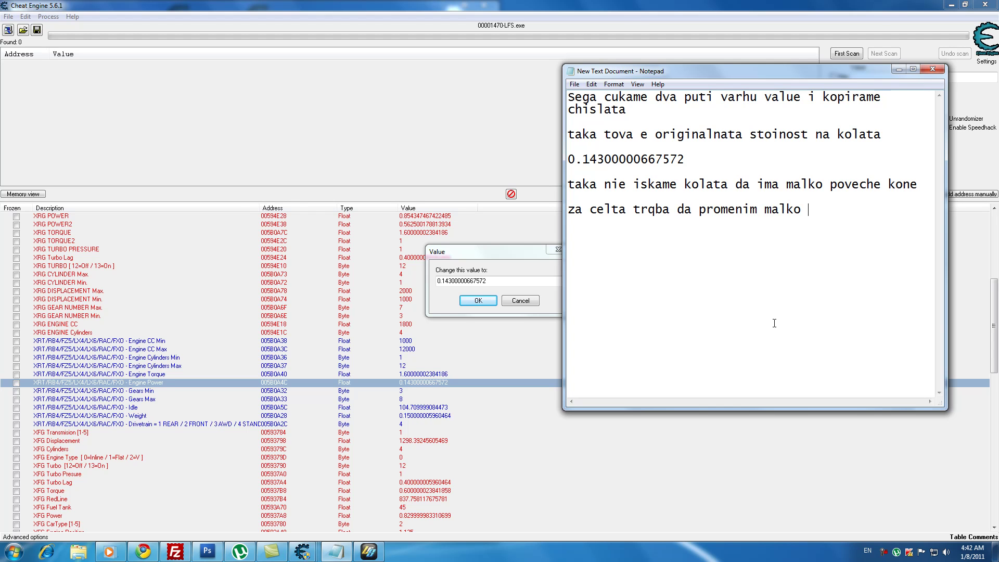
Step: Paste the engine power value again at the note's end and change that copy to 0.44300000667572
{"action": "key", "text": "Return"}
{"action": "key", "text": "ctrl+v"}
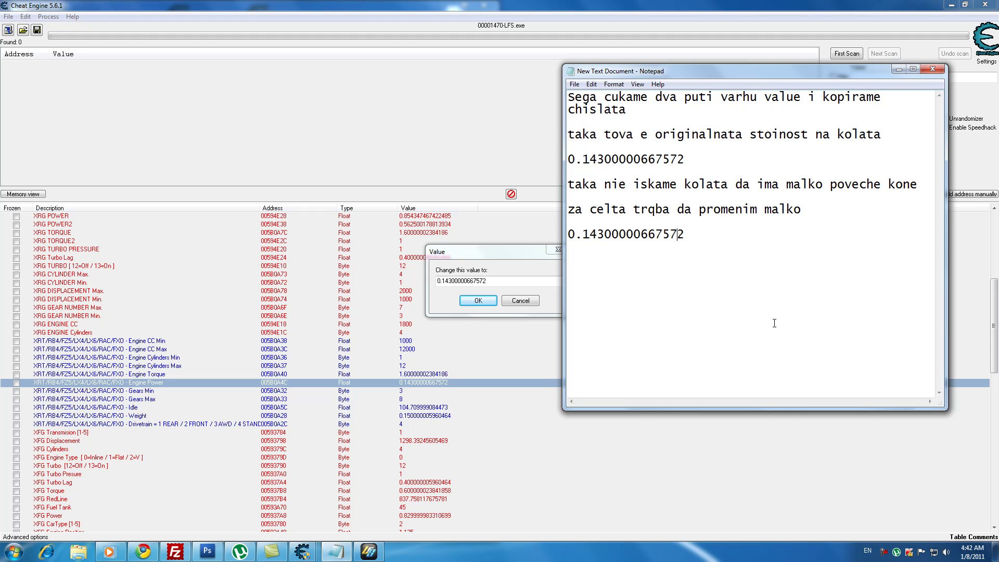
{"action": "key", "text": "BackSpace"}
{"action": "type", "text": "4"}
Step: Add the line "gore dolu taka mislq che shte vurshat rabota" below the modified value
{"action": "key", "text": "End"}
{"action": "type", "text": "gore dolu taka mislq che sht"}
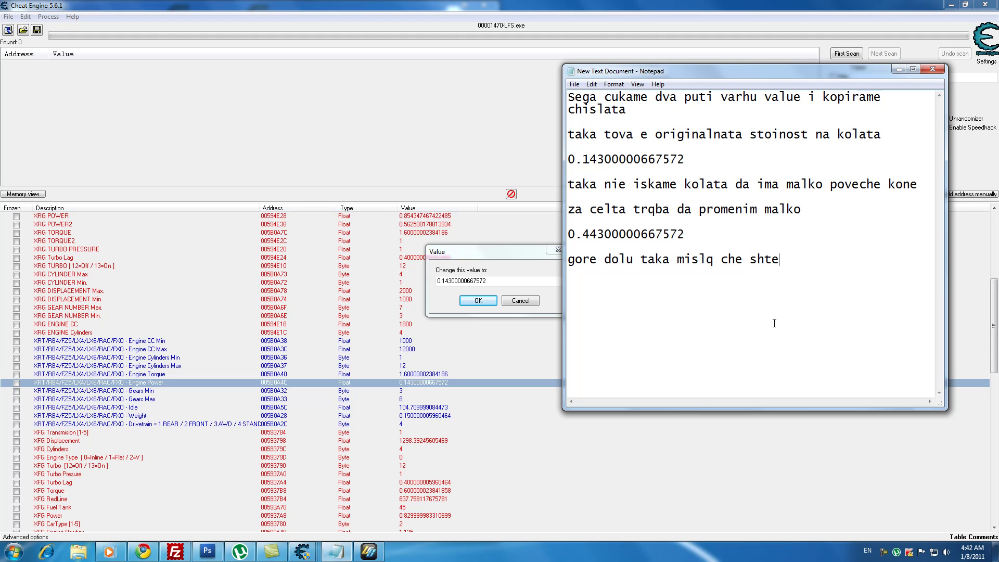
{"action": "type", "text": "e vurshat rabota"}
Step: Select 0.44300000667572 in the note, add the closing line "kopirame adresa i otviame v drugiq prozorec", and hide the note
{"action": "left_click_drag", "start_coordinate": [864, 328], "coordinate": [519, 96]}
{"action": "left_click_drag", "start_coordinate": [697, 235], "coordinate": [567, 224]}
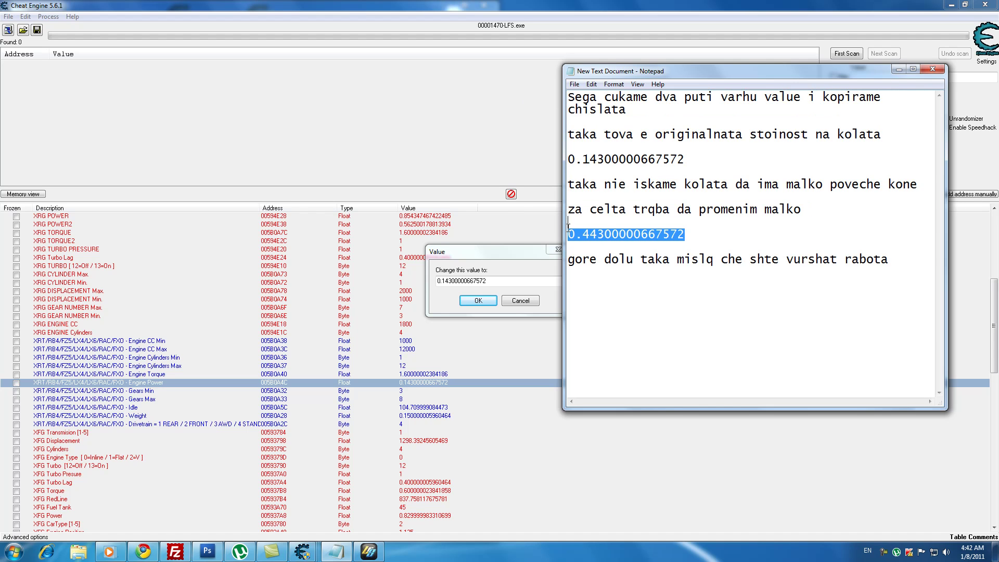
{"action": "left_click", "coordinate": [909, 273]}
{"action": "type", "text": "kopirame adre"}
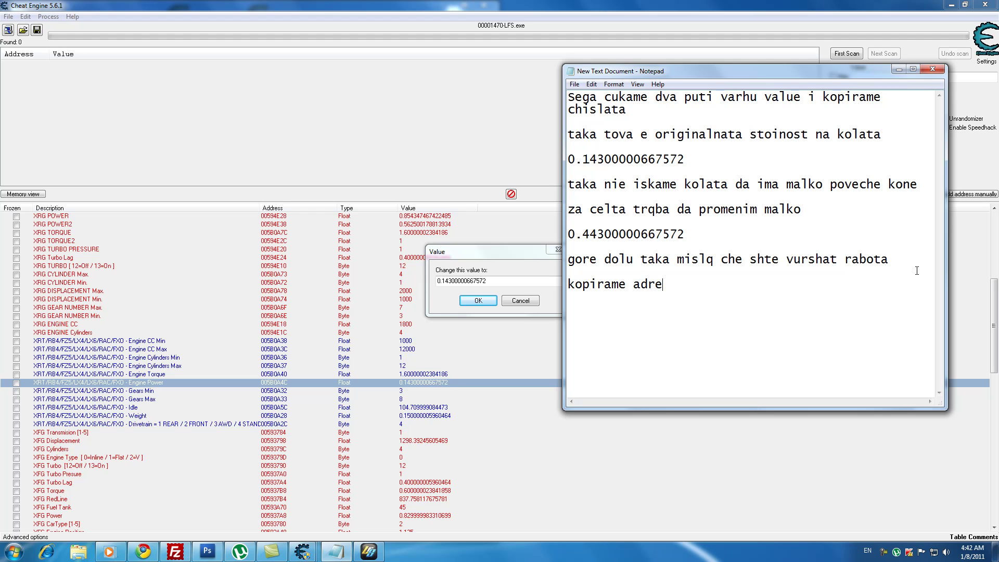
{"action": "type", "text": "sa i otviame v drugiq prozorec"}
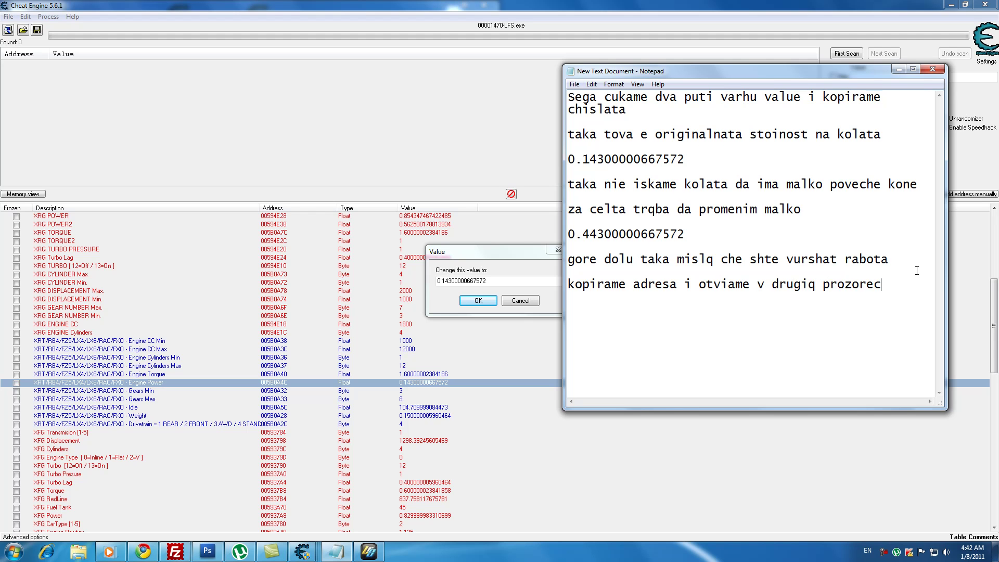
{"action": "left_click", "coordinate": [899, 69]}
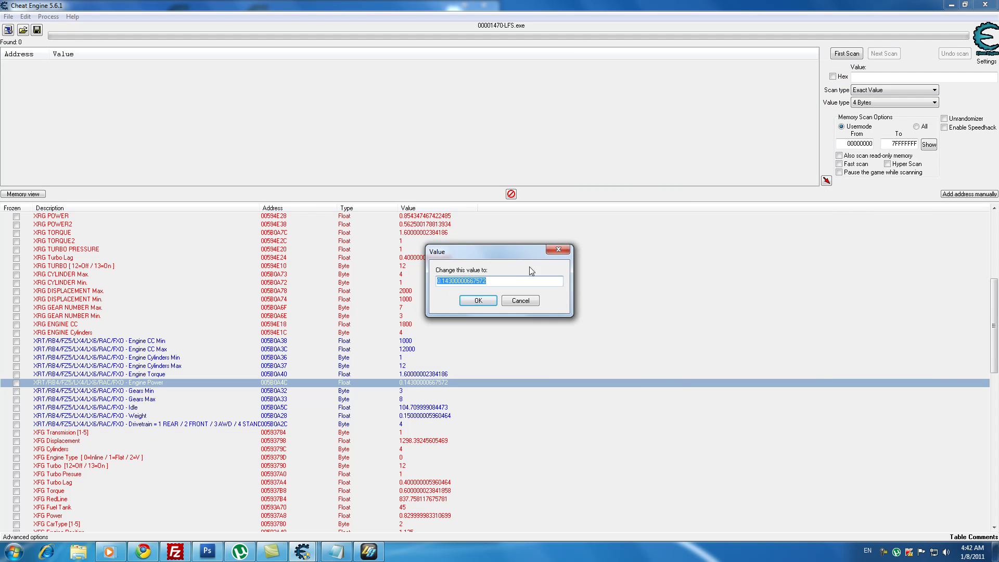
Step: Dismiss the value dialog and rearrange the windows so the whole Add addresses dialog of the trainer maker is accessible
{"action": "left_click", "coordinate": [558, 249]}
{"action": "left_click", "coordinate": [965, 4]}
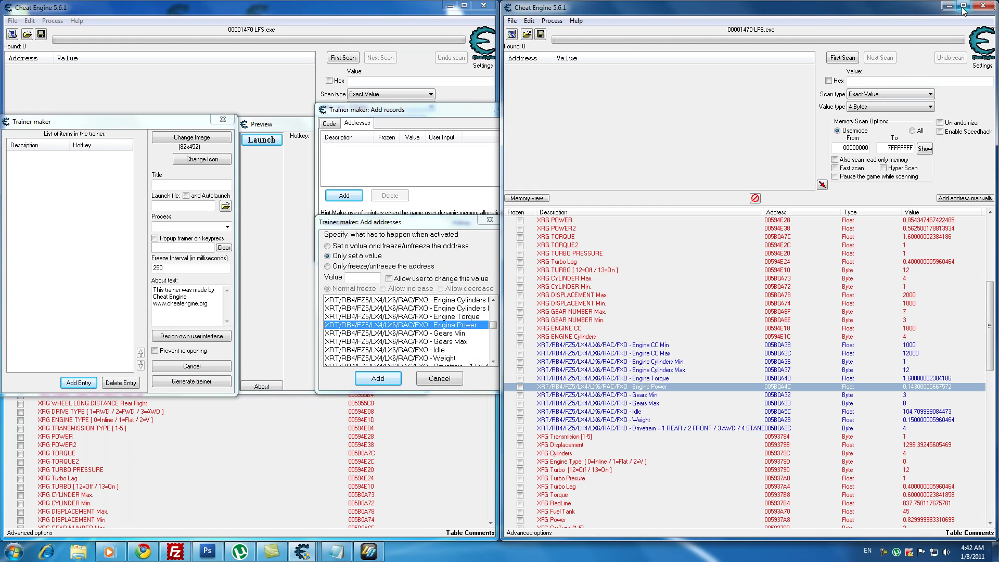
{"action": "left_click_drag", "start_coordinate": [428, 222], "coordinate": [411, 192]}
Step: Reopen the note and replace its whole text with "Na value mqstoto postavqme adresa"
{"action": "left_click", "coordinate": [335, 551]}
{"action": "left_click_drag", "start_coordinate": [787, 284], "coordinate": [568, 246]}
{"action": "left_click_drag", "start_coordinate": [564, 187], "coordinate": [430, 46]}
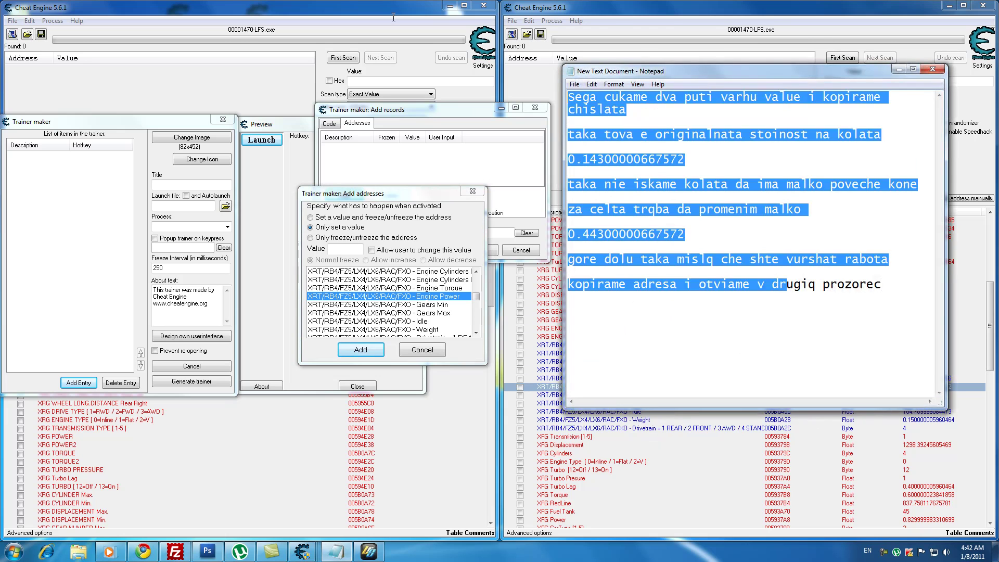
{"action": "key", "text": "ctrl+a"}
{"action": "type", "text": "Na "}
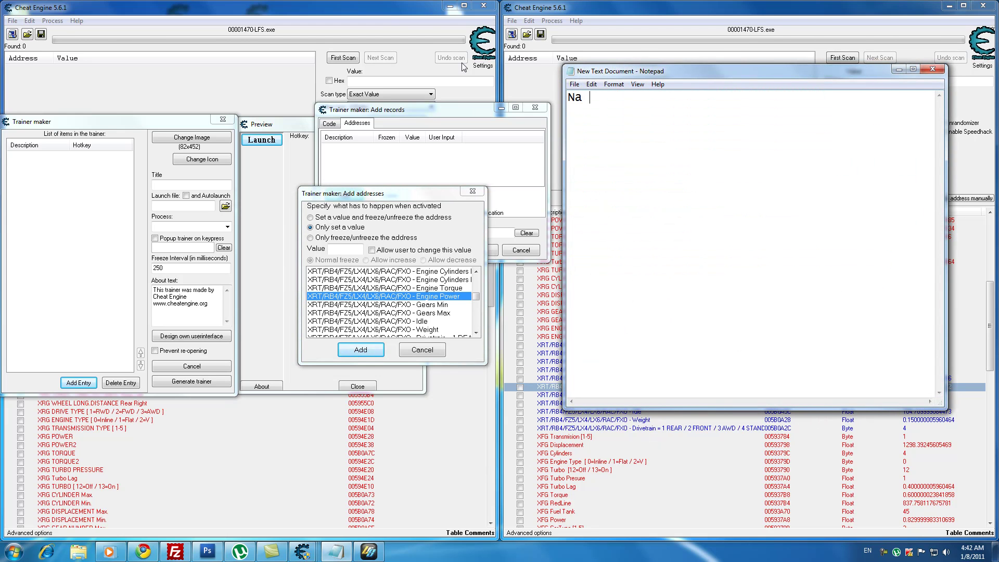
{"action": "type", "text": "value mqstot"}
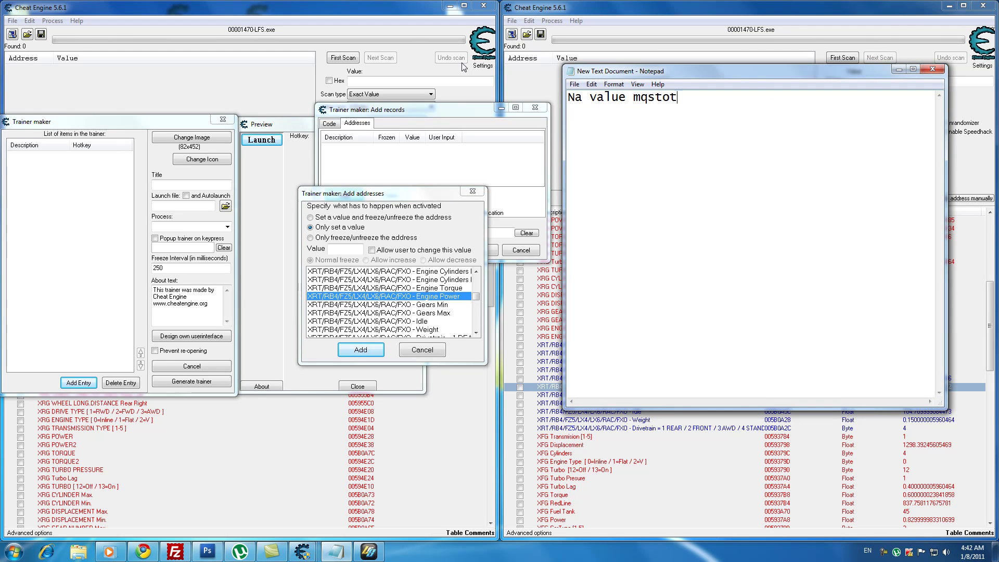
{"action": "type", "text": "o postavqme adresa"}
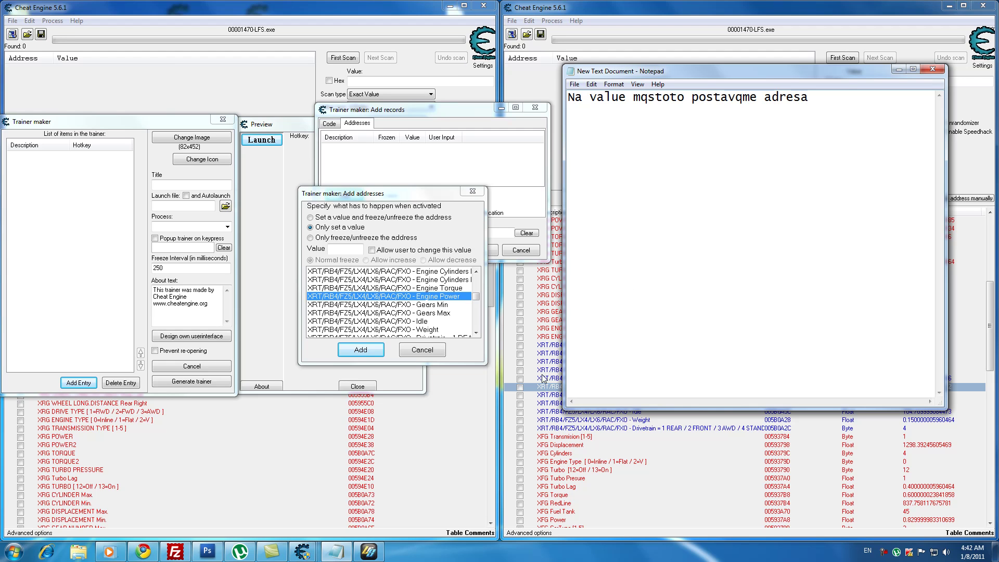
Step: Copy the XRT Engine Power value from the address table into the trainer record's value and change it to 0.44300000667572
{"action": "left_click", "coordinate": [345, 249]}
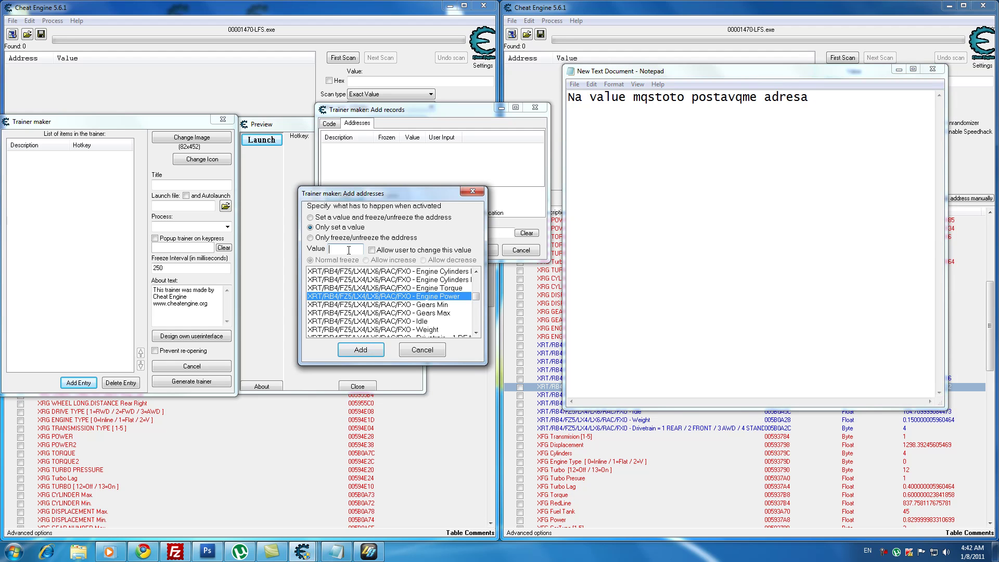
{"action": "left_click", "coordinate": [761, 227]}
{"action": "key", "text": "ctrl+a"}
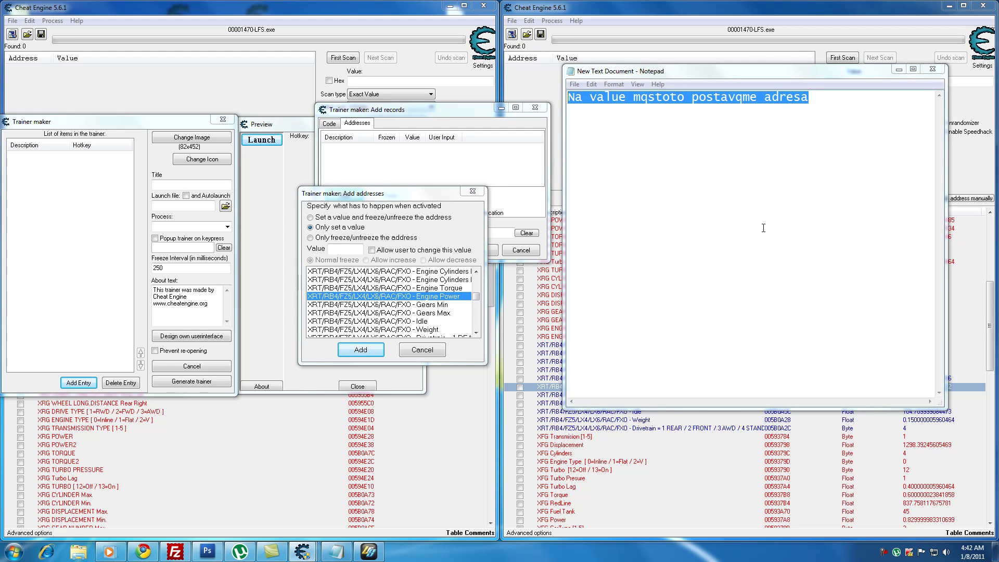
{"action": "left_click", "coordinate": [550, 389]}
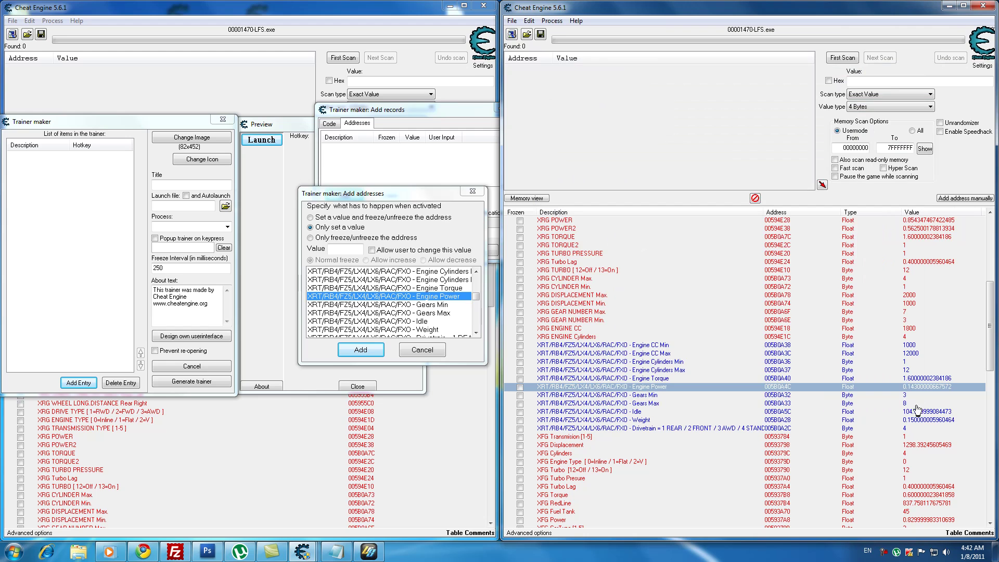
{"action": "double_click", "coordinate": [924, 388]}
{"action": "left_click_drag", "start_coordinate": [523, 247], "coordinate": [506, 277]}
{"action": "key", "text": "ctrl+c"}
{"action": "left_click", "coordinate": [355, 250]}
{"action": "key", "text": "ctrl+v"}
{"action": "left_click", "coordinate": [340, 250]}
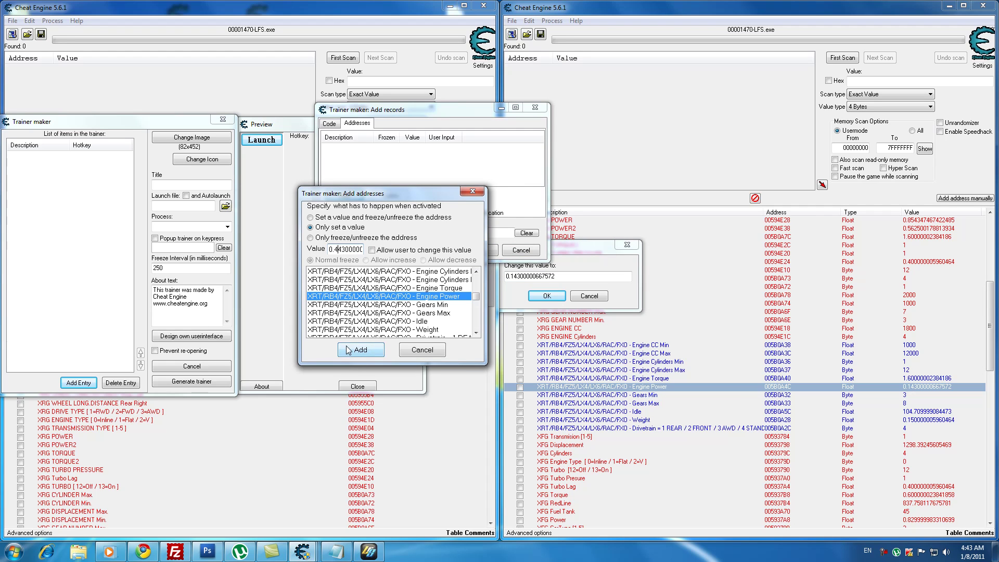
Step: Replace the note with "cukame add" and add the Engine Power address to the trainer record
{"action": "left_click", "coordinate": [337, 551]}
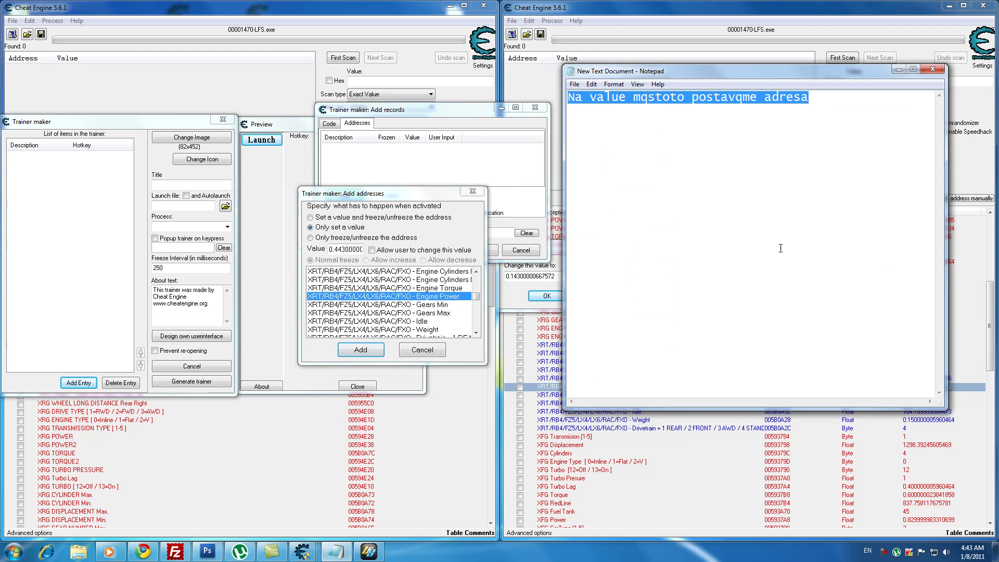
{"action": "type", "text": "cukame add"}
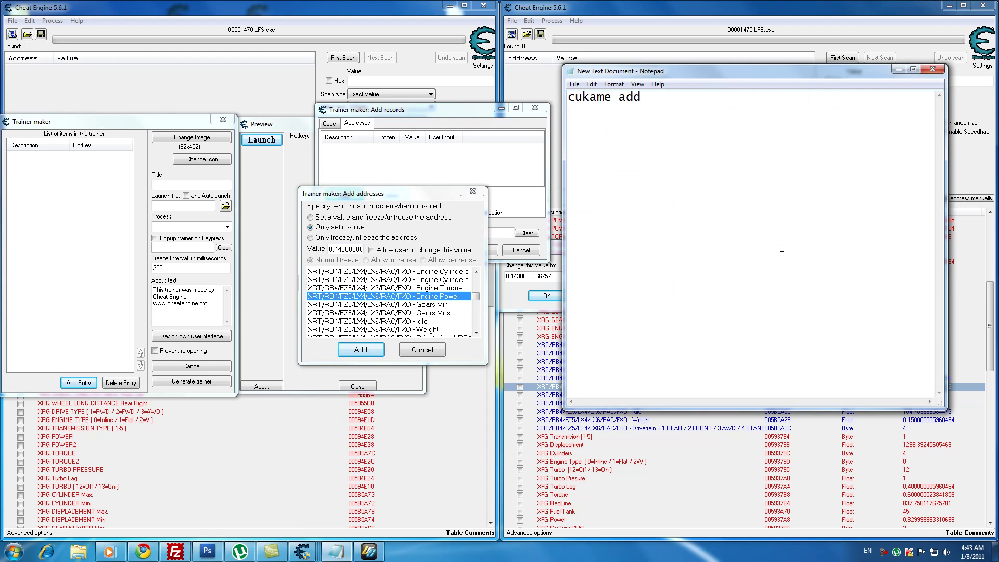
{"action": "left_click", "coordinate": [360, 349]}
Step: Describe the trainer record as "XRT POWER", assign numeric 9 as its hotkey, and save it to the trainer's item list
{"action": "left_click", "coordinate": [408, 230]}
{"action": "type", "text": "XRE"}
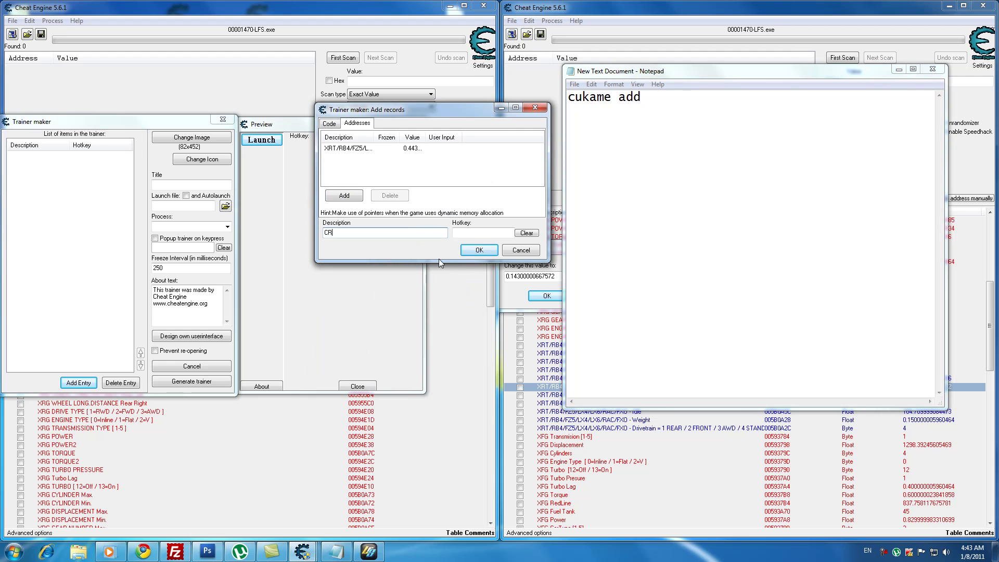
{"action": "key", "text": "BackSpace"}
{"action": "type", "text": "T POWER"}
{"action": "left_click", "coordinate": [467, 232]}
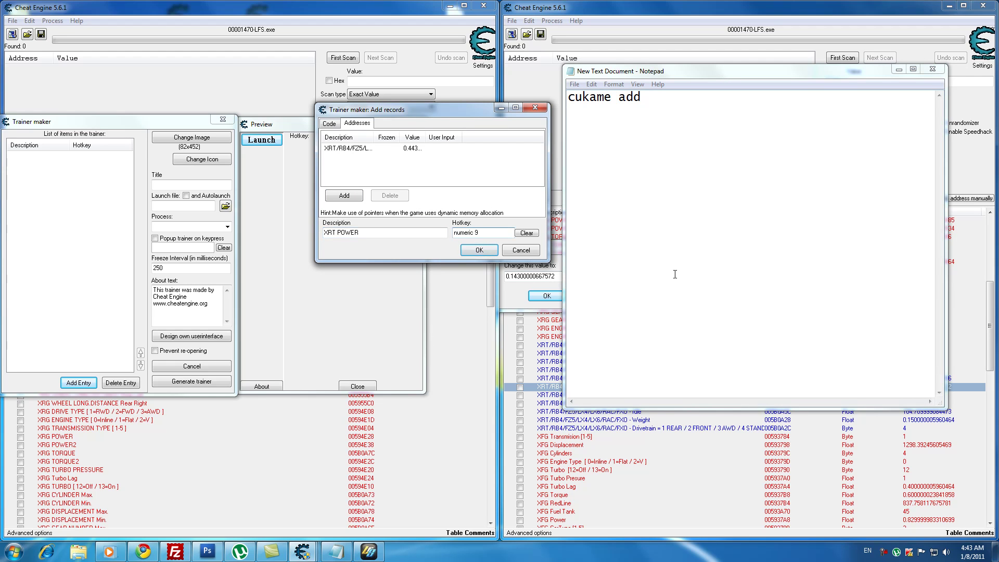
{"action": "left_click", "coordinate": [477, 251]}
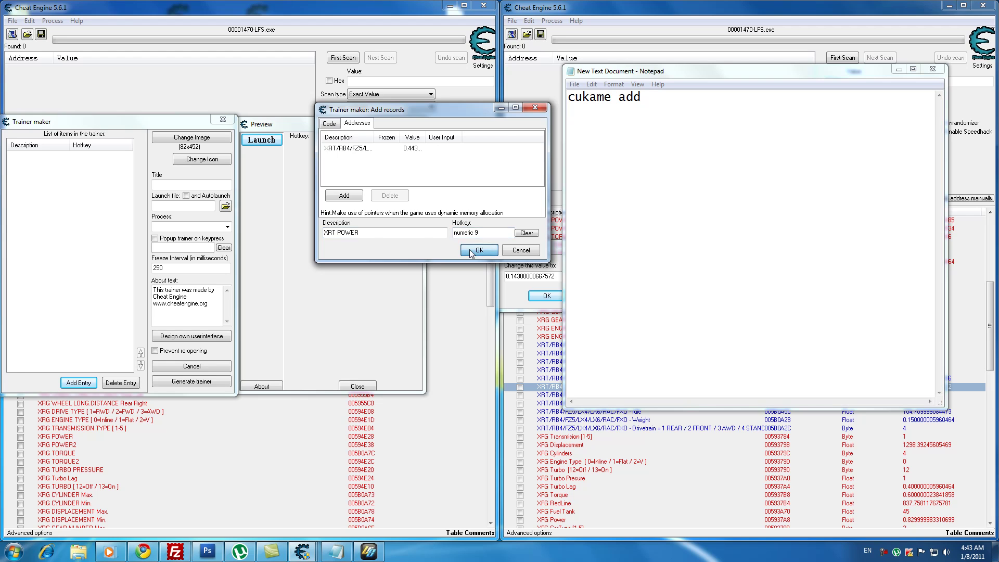
{"action": "left_click", "coordinate": [70, 156]}
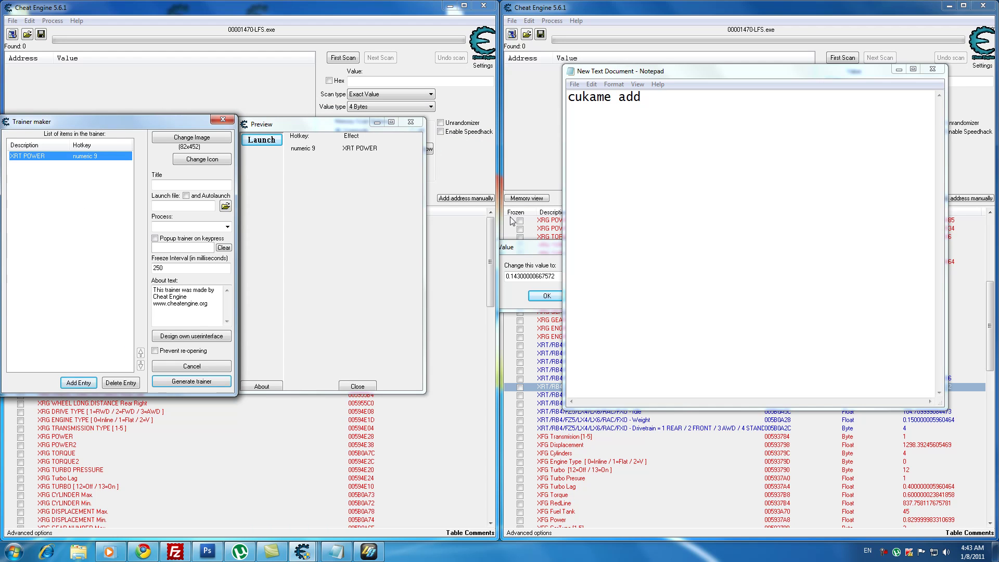
Step: Replace the note with "Taka veche e zadaden sega ostava da po nasharim nashiq tweak za celta cukame na botona desi"
{"action": "left_click", "coordinate": [673, 101]}
{"action": "key", "text": "ctrl+a"}
{"action": "type", "text": "Tak"}
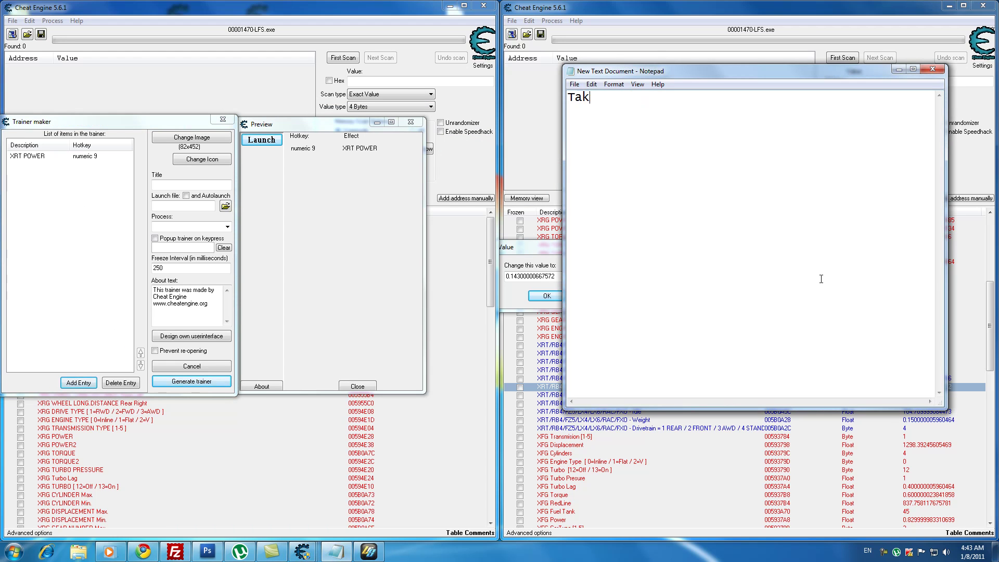
{"action": "type", "text": "a veche e zadade  sega ostava da"}
{"action": "type", "text": "po nasharim "}
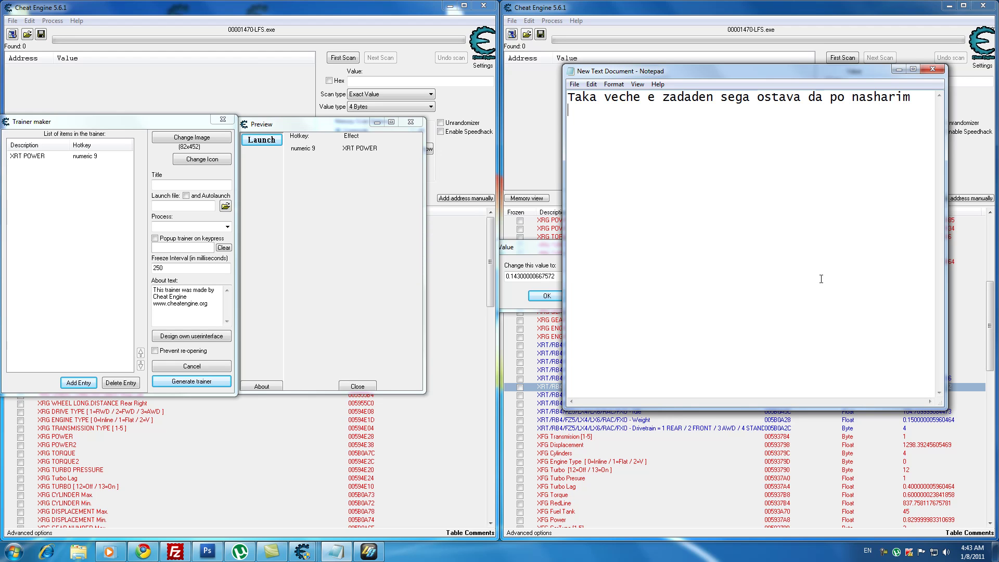
{"action": "type", "text": "nashiq tweak za celta cuk"}
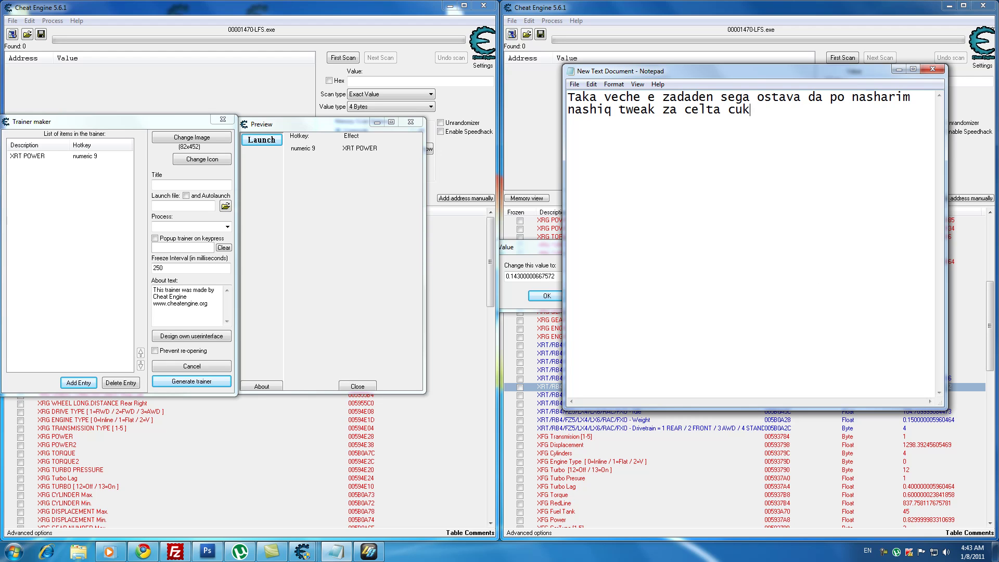
{"action": "type", "text": "ame na botona desi"}
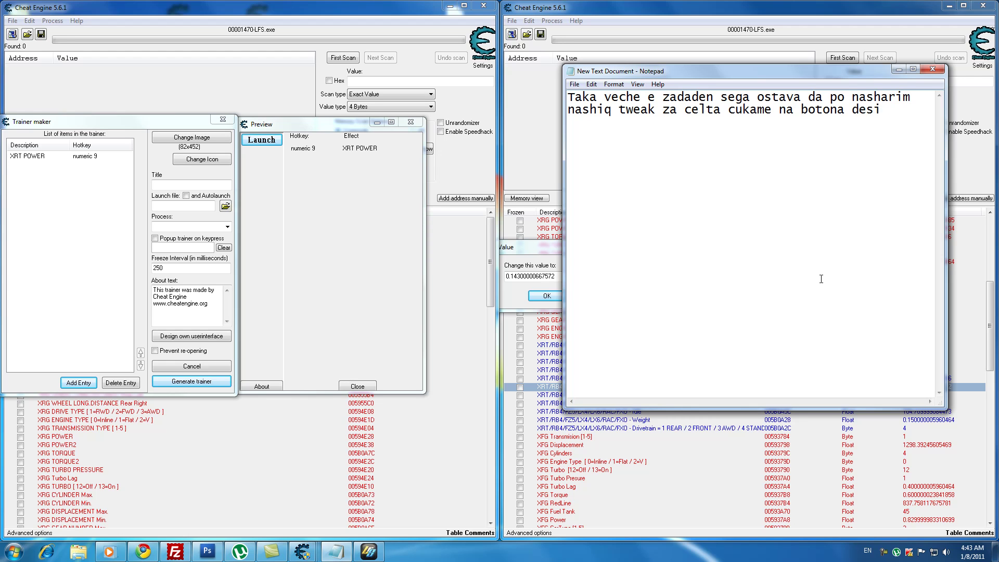
Step: Replace the note with "Ooops predi tova trqbwa da naglasim nqkoi neshta" and a second line "TITLE IMETO NA TRAINERA"
{"action": "left_click_drag", "start_coordinate": [893, 106], "coordinate": [528, 84]}
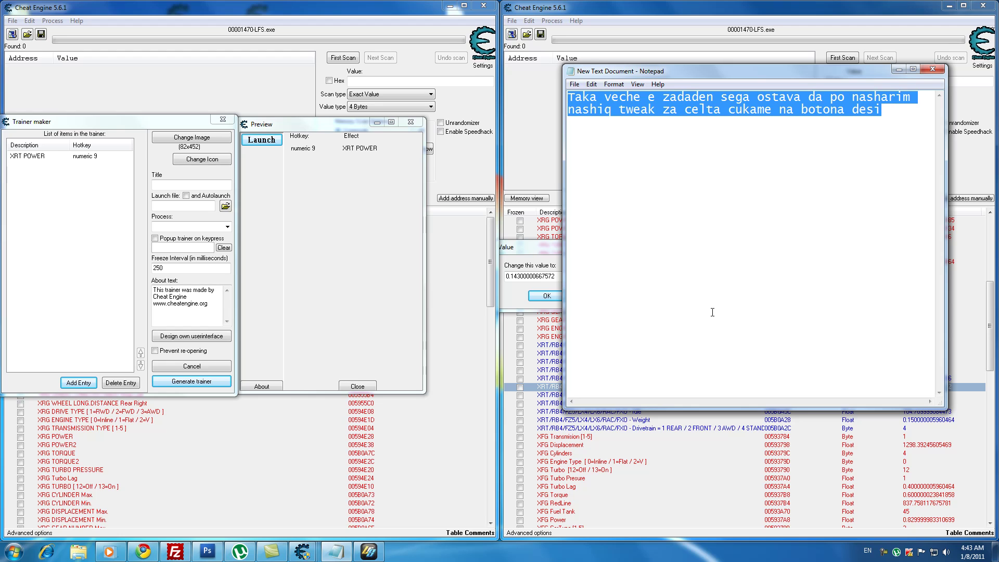
{"action": "type", "text": "Opops"}
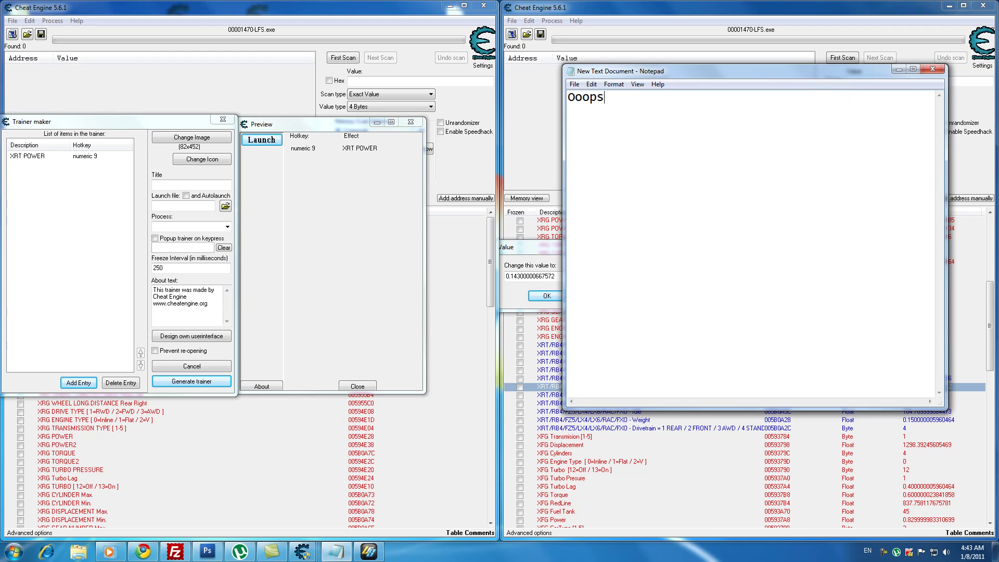
{"action": "type", "text": " predi tova trqbwa da nanaglasiim nqkoi neshta"}
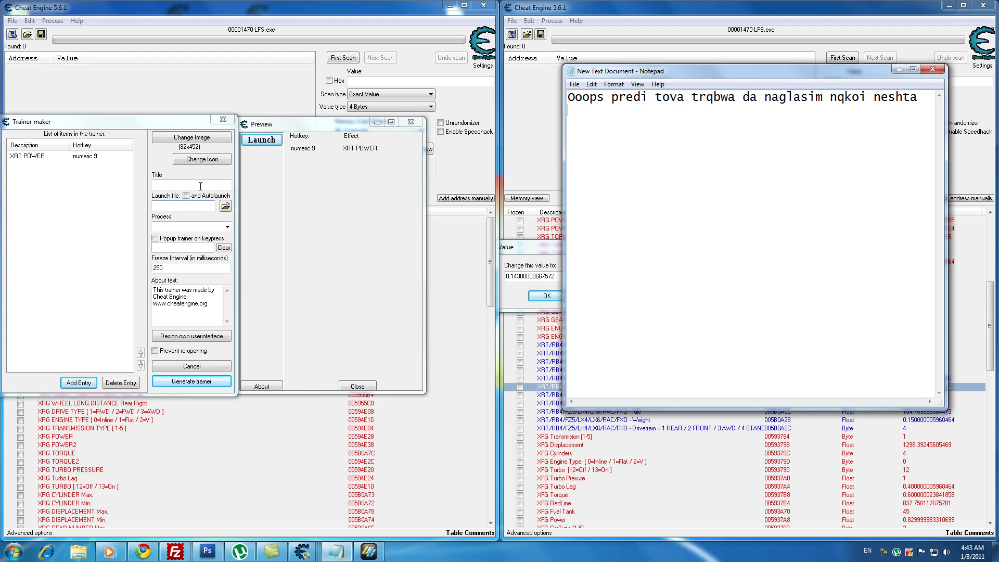
{"action": "key", "text": "Return"}
{"action": "type", "text": "TITLE IMETO NA TRAINERA"}
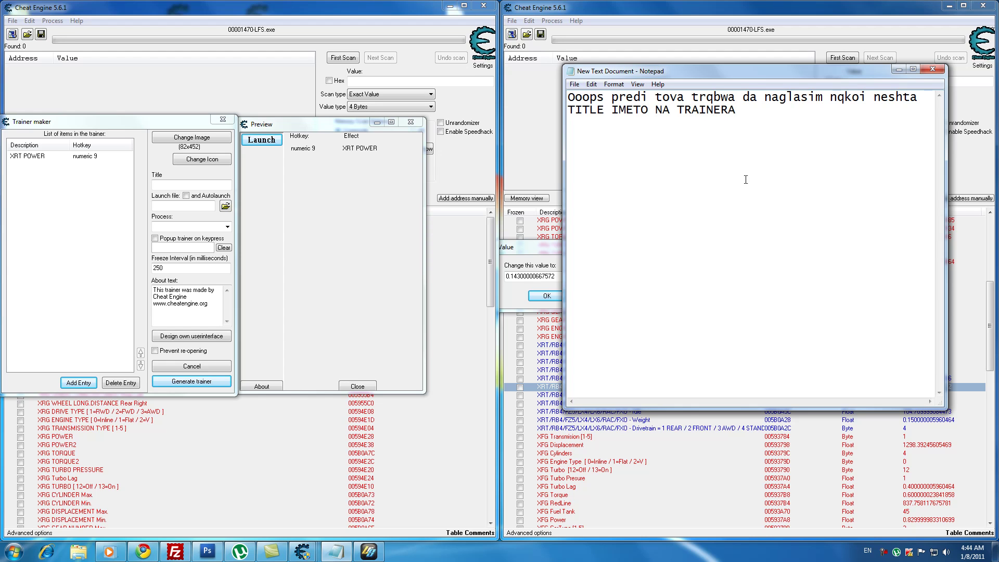
Step: Title the trainer "XRT POWER by" followed by the author's nickname, and move the preview window clear of the trainer maker
{"action": "left_click", "coordinate": [173, 184]}
{"action": "type", "text": "XRT "}
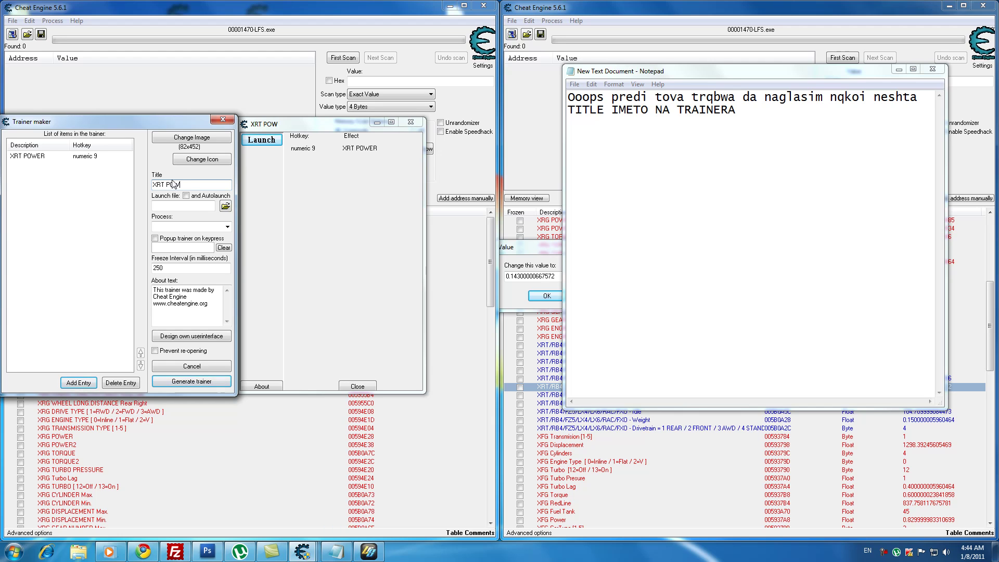
{"action": "type", "text": "POWER by DRT240sx"}
{"action": "left_click_drag", "start_coordinate": [300, 129], "coordinate": [324, 128]}
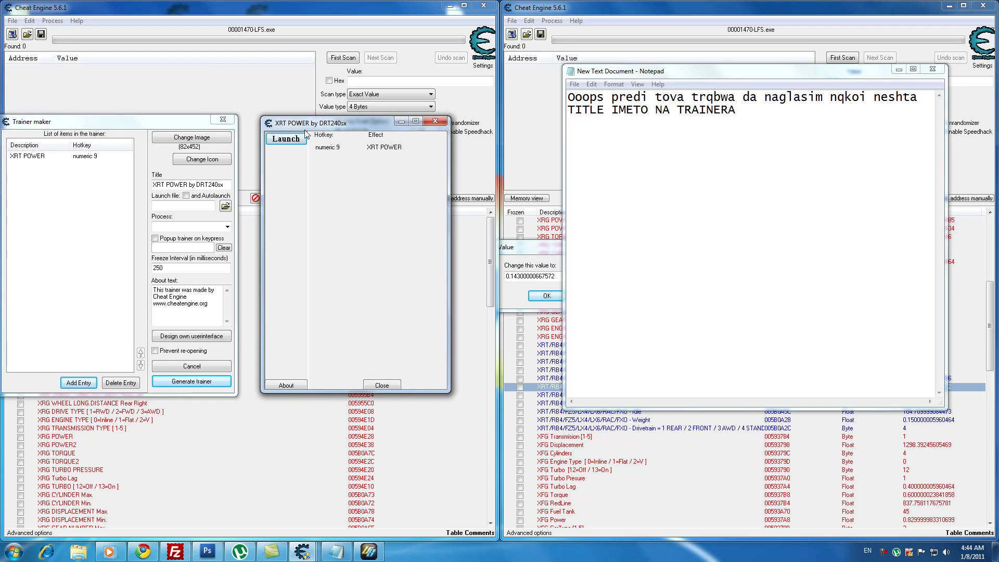
Step: Open the file chooser for the trainer's launch file and replace the note with "Tochniq put do igrata LFS.EXE"
{"action": "left_click", "coordinate": [218, 208]}
{"action": "left_click", "coordinate": [225, 207]}
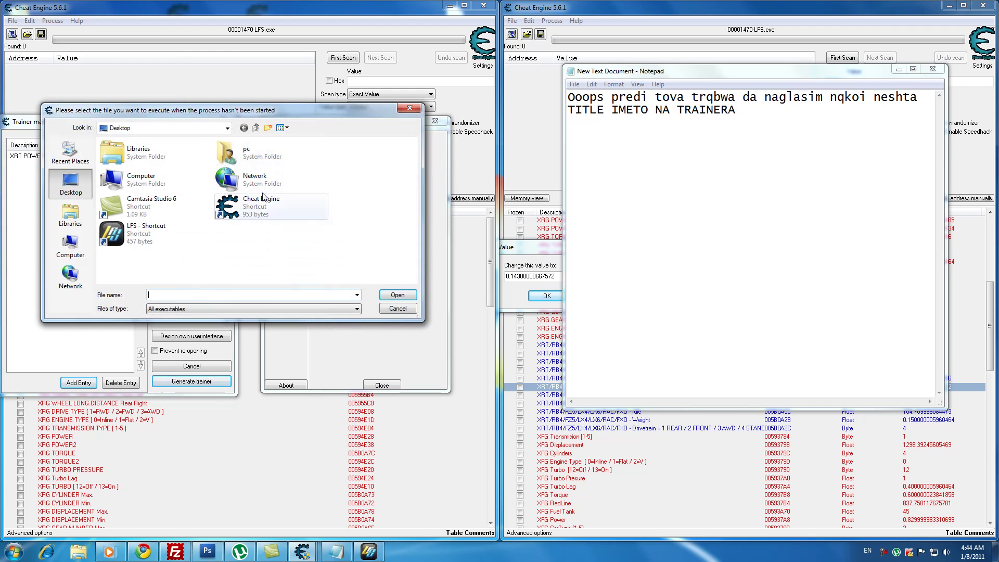
{"action": "left_click", "coordinate": [765, 177]}
{"action": "left_click_drag", "start_coordinate": [765, 177], "coordinate": [463, 93]}
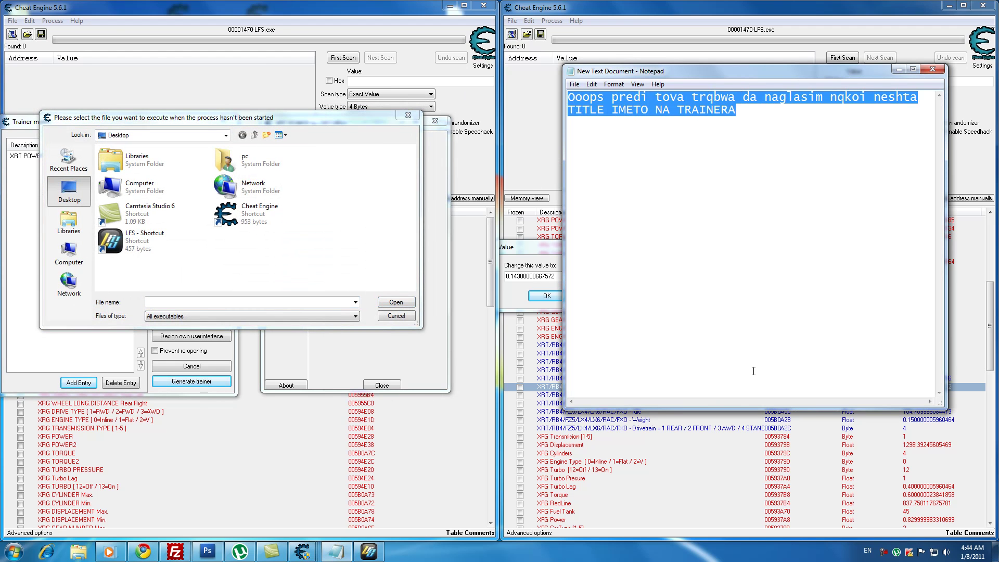
{"action": "type", "text": "Tochniq put"}
{"action": "type", "text": " do igra"}
{"action": "type", "text": "ta "}
{"action": "type", "text": "LFS-e"}
{"action": "key", "text": "BackSpace"}
{"action": "key", "text": "BackSpace"}
{"action": "type", "text": ".EXE"}
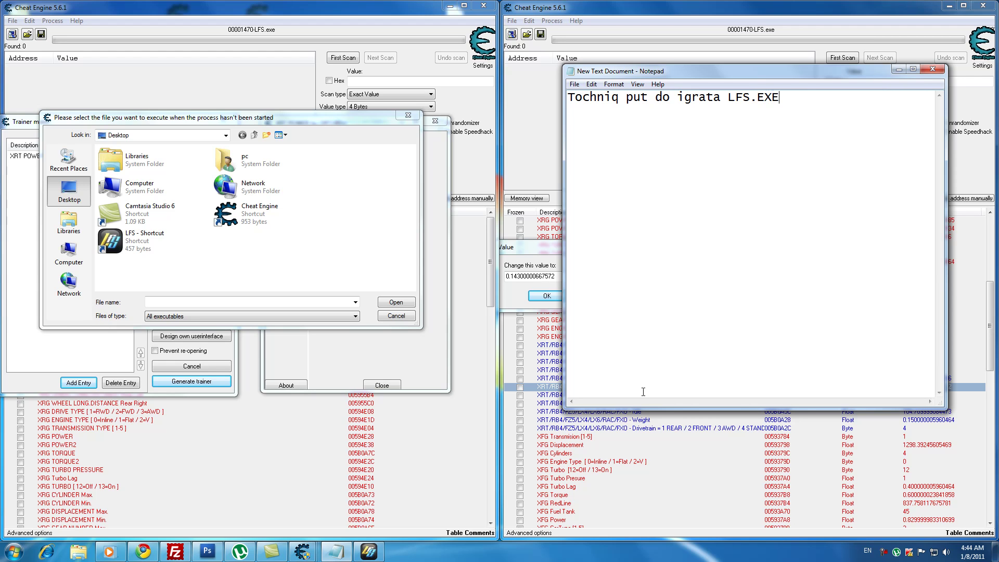
Step: Choose LFS.exe from the LFS folder on the DATOS (E:) drive as the trainer's launch file
{"action": "left_click", "coordinate": [69, 251]}
{"action": "double_click", "coordinate": [143, 198]}
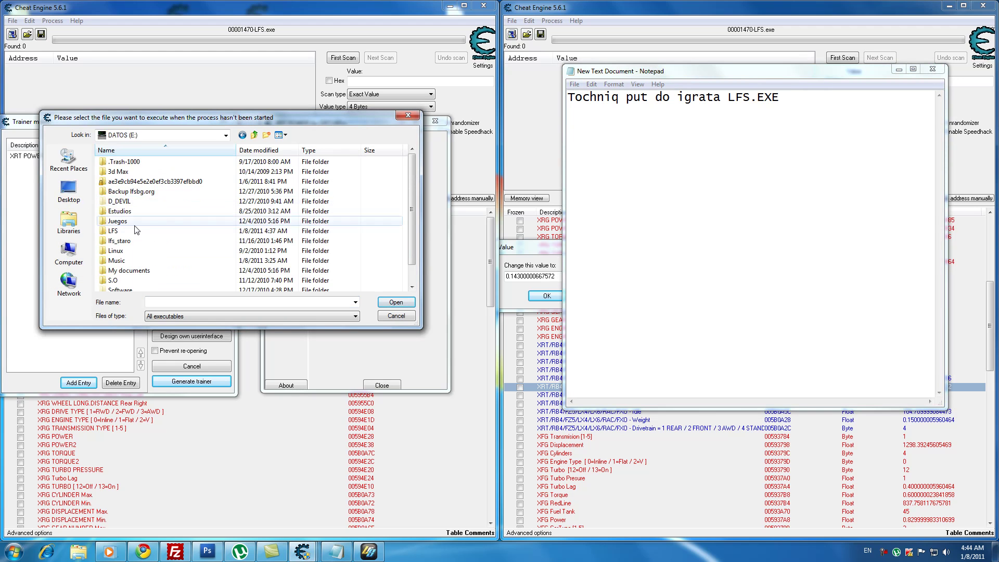
{"action": "double_click", "coordinate": [127, 231]}
{"action": "double_click", "coordinate": [126, 206]}
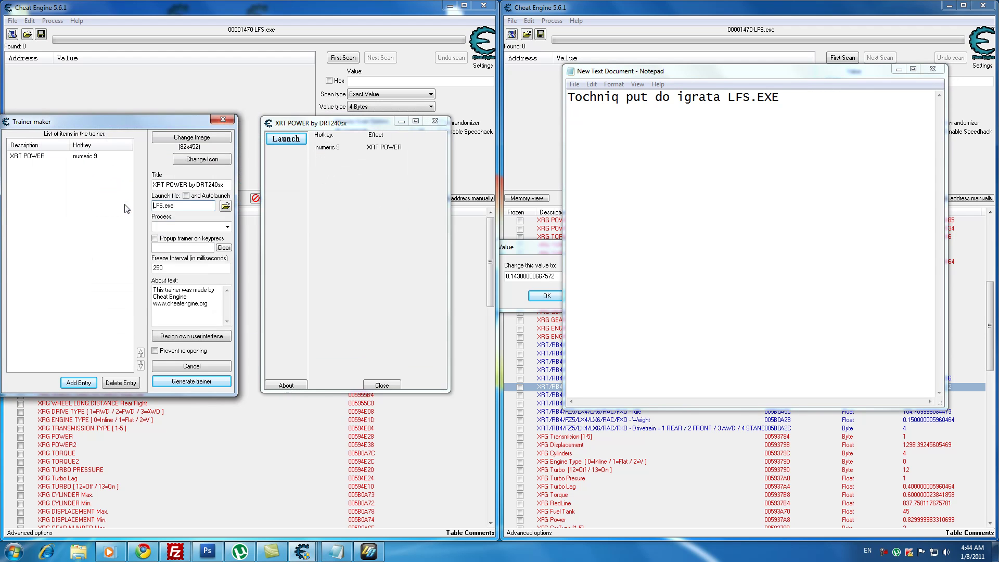
Step: Replace the note with "Na proces izbirame pak Lfs.exe"
{"action": "left_click", "coordinate": [847, 175]}
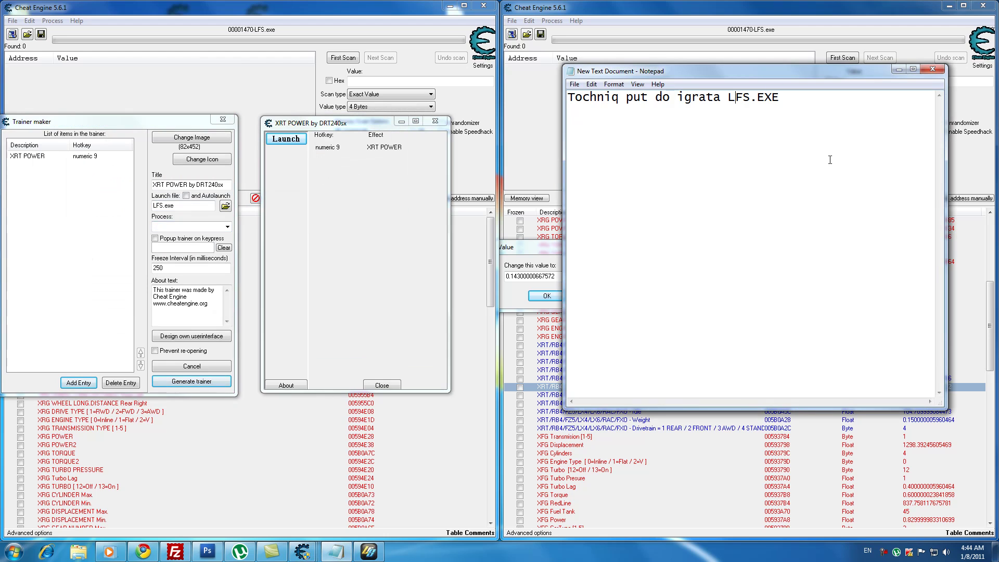
{"action": "key", "text": "ctrl+a"}
{"action": "type", "text": "Na process"}
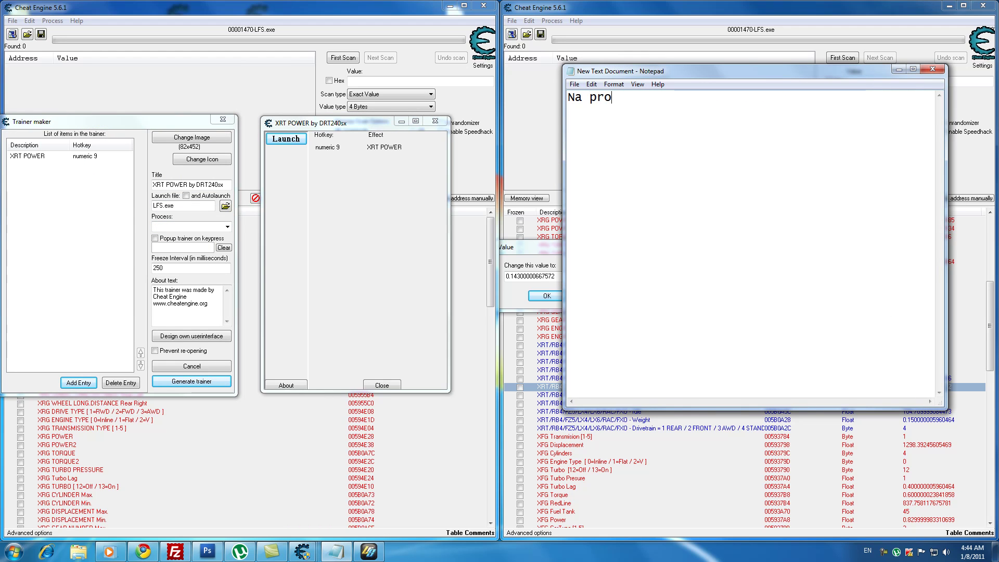
{"action": "key", "text": "BackSpace"}
{"action": "key", "text": "BackSpace"}
{"action": "key", "text": "BackSpace"}
{"action": "type", "text": "x"}
{"action": "key", "text": "BackSpace"}
{"action": "type", "text": "es izbirame L"}
{"action": "key", "text": "BackSpace"}
{"action": "type", "text": "pak Lfs.exe"}
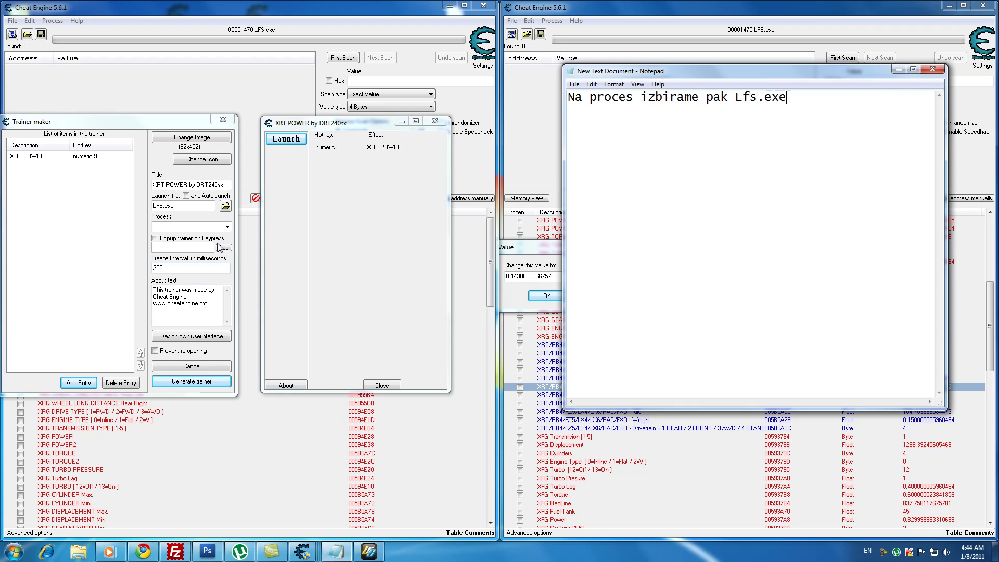
Step: Set the trainer's target process to LFS.exe
{"action": "left_click", "coordinate": [227, 227]}
{"action": "left_click", "coordinate": [228, 226]}
{"action": "left_click_drag", "start_coordinate": [230, 248], "coordinate": [223, 385]}
{"action": "left_click", "coordinate": [165, 412]}
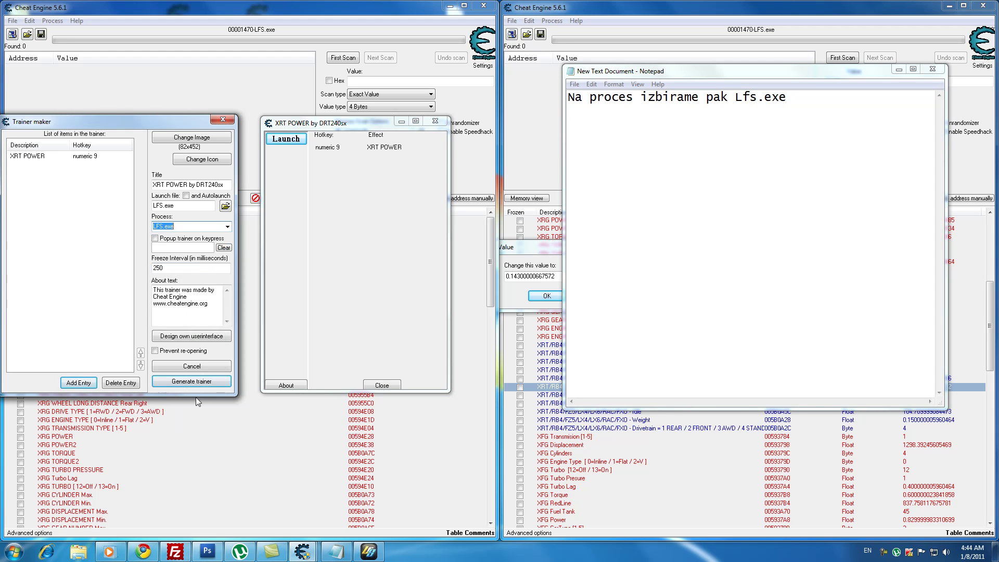
{"action": "left_click", "coordinate": [213, 312]}
{"action": "left_click_drag", "start_coordinate": [212, 312], "coordinate": [160, 297]}
{"action": "left_click", "coordinate": [195, 297]}
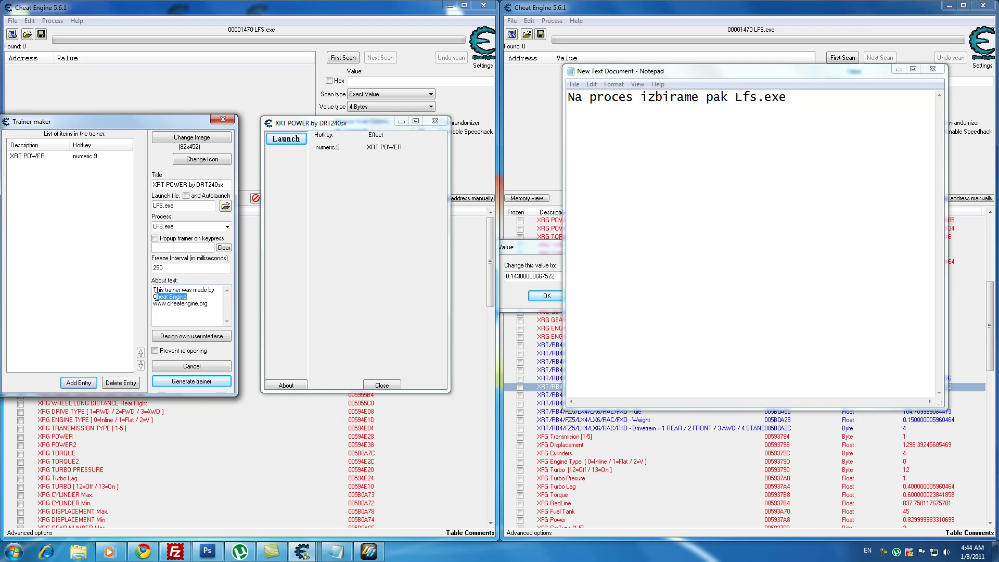
{"action": "type", "text": "DRT240sx"}
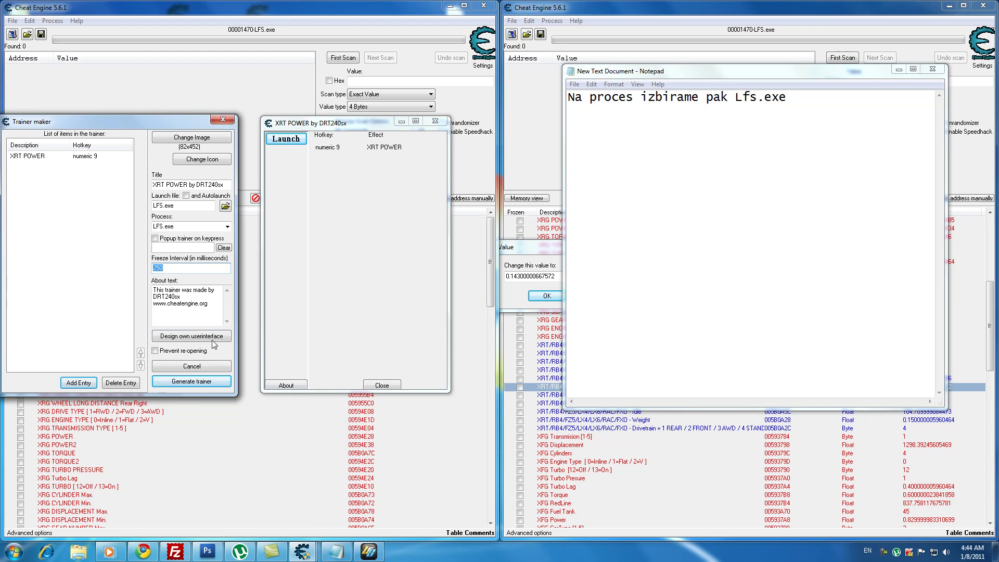
{"action": "left_click_drag", "start_coordinate": [206, 304], "coordinate": [169, 305]}
{"action": "type", "text": "lfsbg.org"}
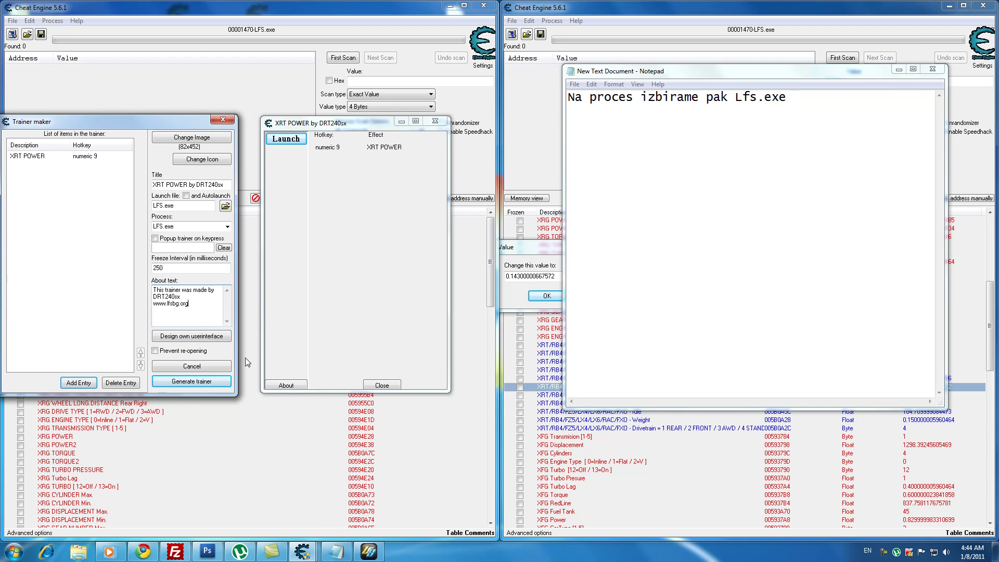
Step: Replace the note with "Sled kato sme svarshili tazi rabota v veche moje da preminem kum dizain za celta cukame na botona DESGIN OWN USERINTERFAce"
{"action": "left_click", "coordinate": [810, 226]}
{"action": "key", "text": "ctrl+a"}
{"action": "type", "text": "Sled kato sme"}
{"action": "type", "text": " sva"}
{"action": "key", "text": "BackSpace"}
{"action": "type", "text": "varshili tazi rabota v "}
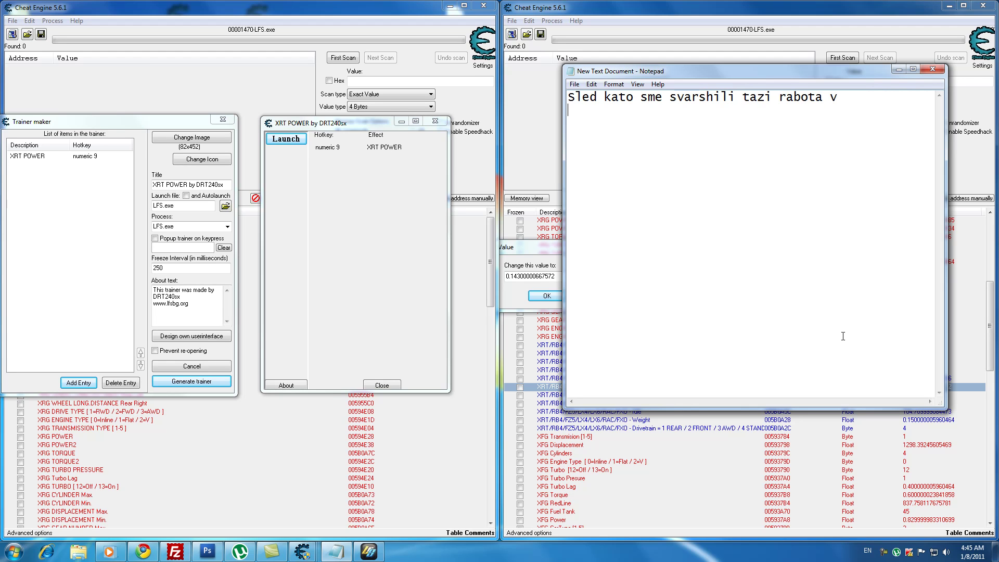
{"action": "type", "text": "veche moje da preminem kum diza"}
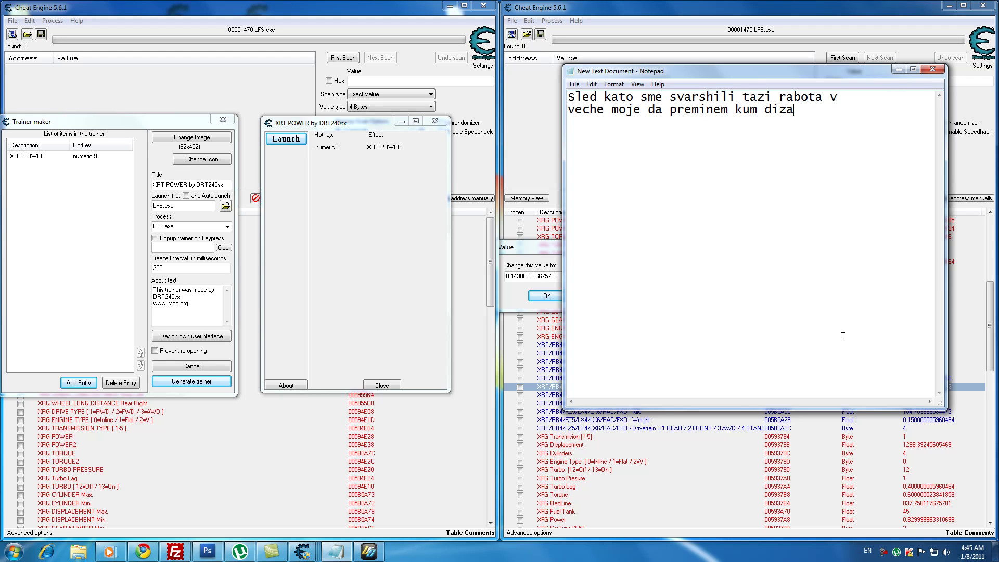
{"action": "type", "text": "in  za celta cukam"}
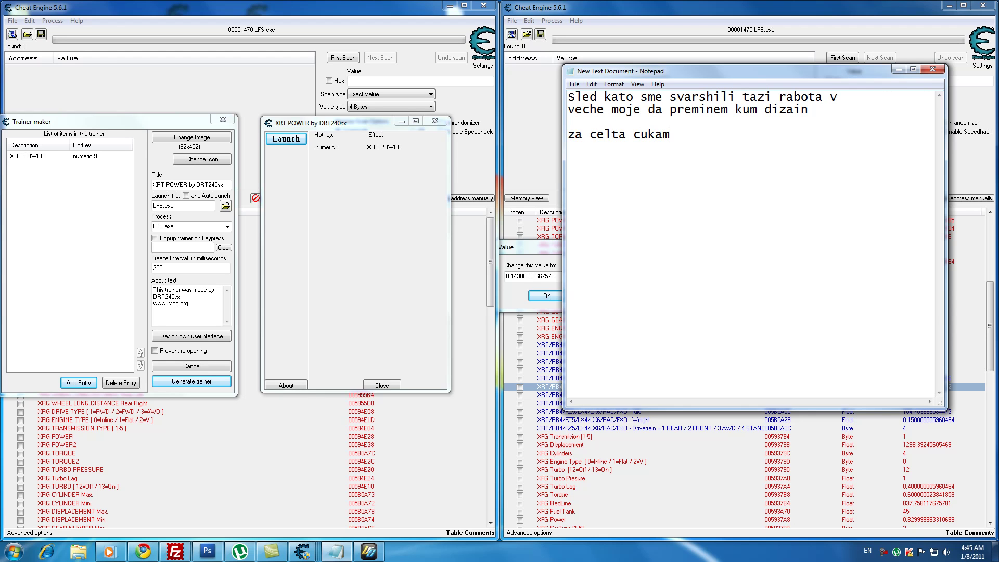
{"action": "type", "text": "e na botona DESGIN "}
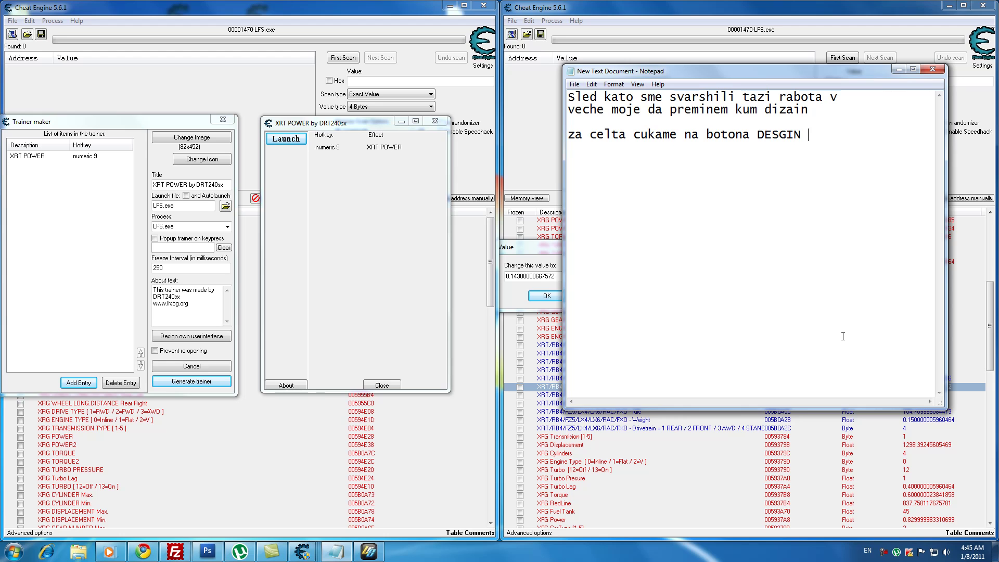
{"action": "type", "text": "OWN USERINTERFACE"}
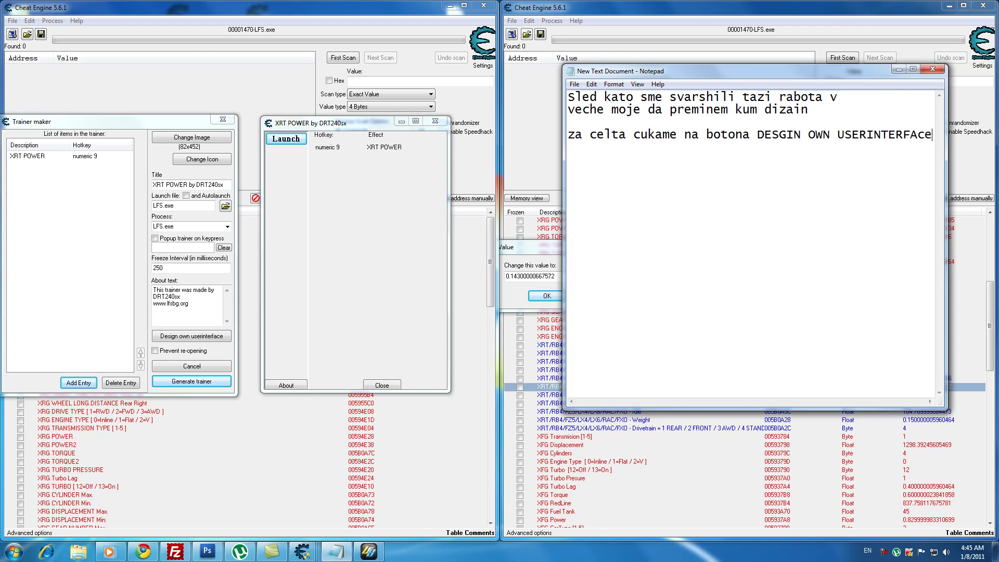
Step: Switch the trainer to a self-designed user interface and draw an image box across the upper half of its window
{"action": "left_click", "coordinate": [222, 341]}
{"action": "left_click_drag", "start_coordinate": [50, 360], "coordinate": [86, 267]}
{"action": "left_click", "coordinate": [85, 93]}
{"action": "left_click_drag", "start_coordinate": [85, 92], "coordinate": [147, 83]}
{"action": "left_click", "coordinate": [118, 87]}
{"action": "left_click_drag", "start_coordinate": [269, 139], "coordinate": [444, 249]}
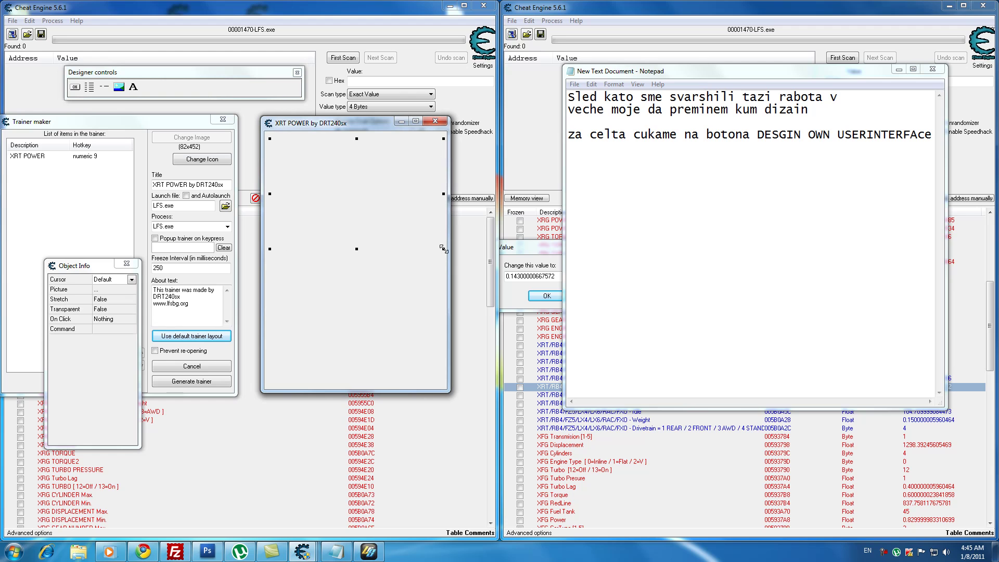
Step: Load the white race car photo from the Mis imágenes folder in My documents on DATOS (E:) into the image box
{"action": "left_click", "coordinate": [131, 280]}
{"action": "left_click", "coordinate": [132, 286]}
{"action": "left_click", "coordinate": [132, 290]}
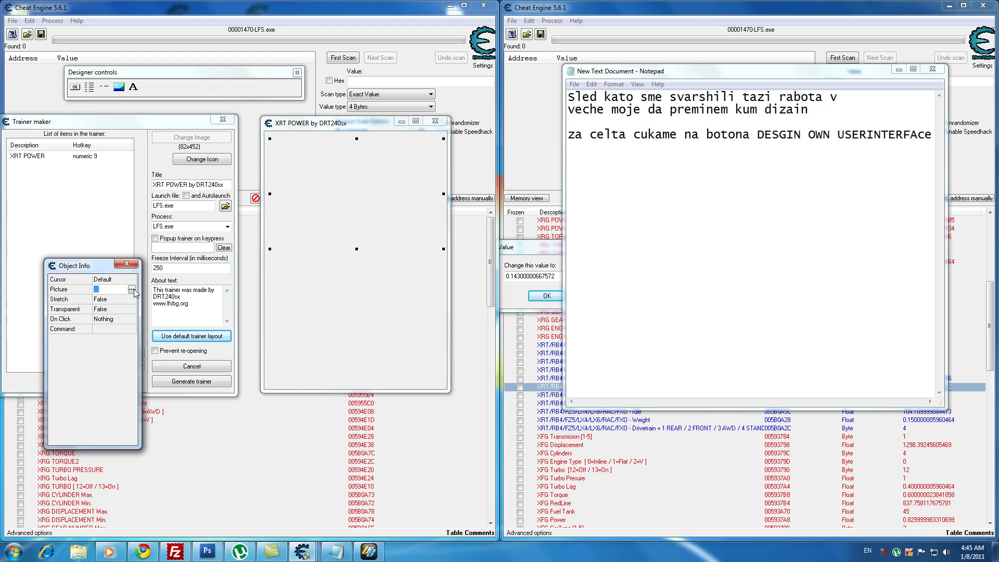
{"action": "left_click", "coordinate": [132, 289]}
{"action": "left_click", "coordinate": [69, 253]}
{"action": "double_click", "coordinate": [139, 222]}
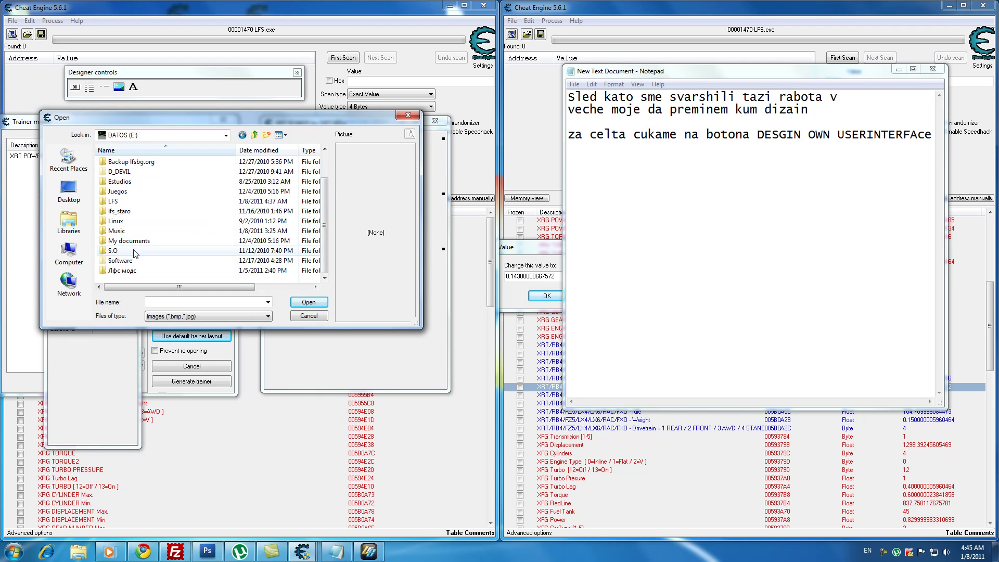
{"action": "double_click", "coordinate": [128, 240]}
{"action": "double_click", "coordinate": [128, 211]}
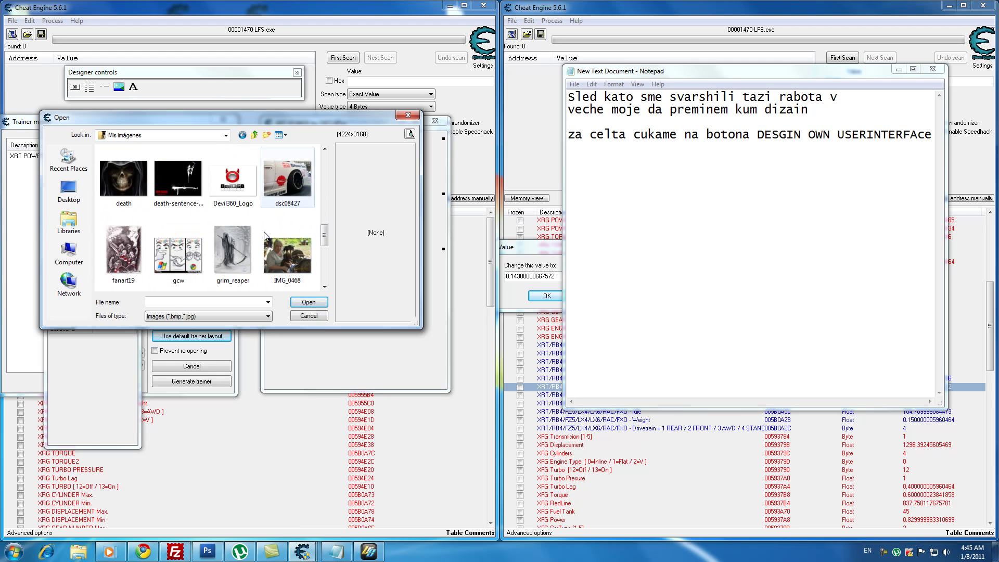
{"action": "double_click", "coordinate": [232, 249]}
Step: Set the picture's Stretch property to True and widen the picture to span the full width of the trainer window
{"action": "left_click", "coordinate": [126, 300]}
{"action": "left_click", "coordinate": [131, 299]}
{"action": "left_click", "coordinate": [130, 309]}
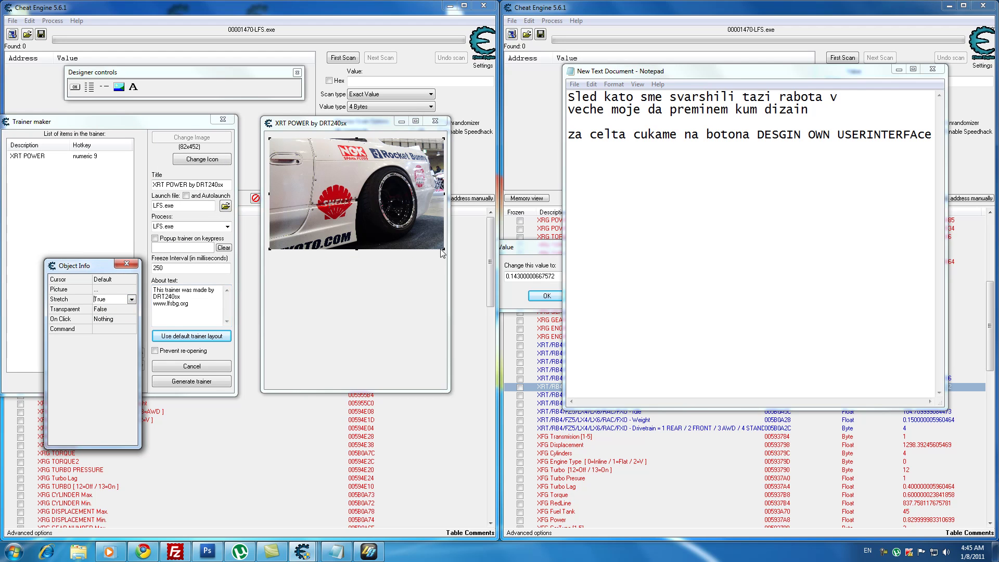
{"action": "left_click_drag", "start_coordinate": [443, 249], "coordinate": [448, 249]}
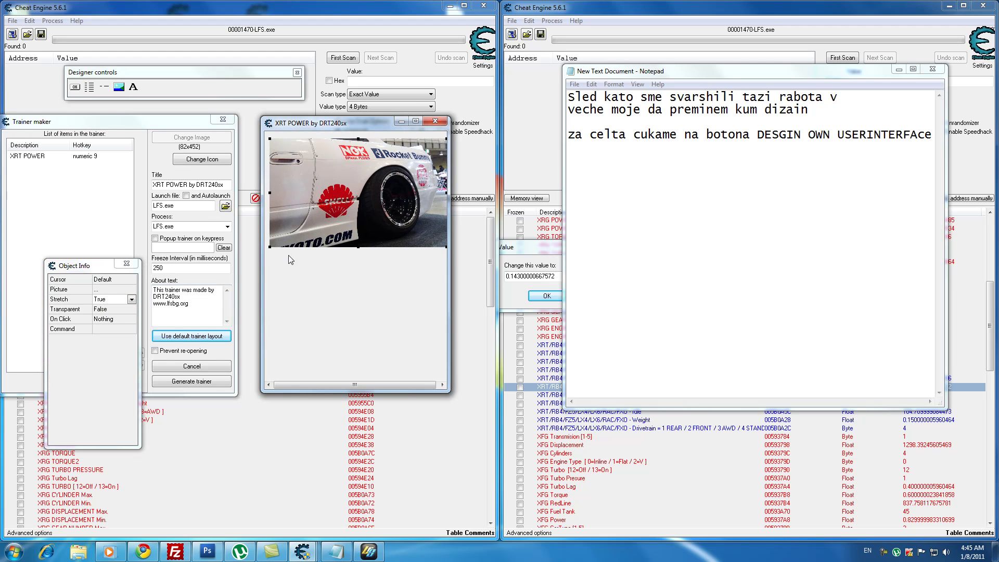
{"action": "left_click_drag", "start_coordinate": [269, 248], "coordinate": [264, 247]}
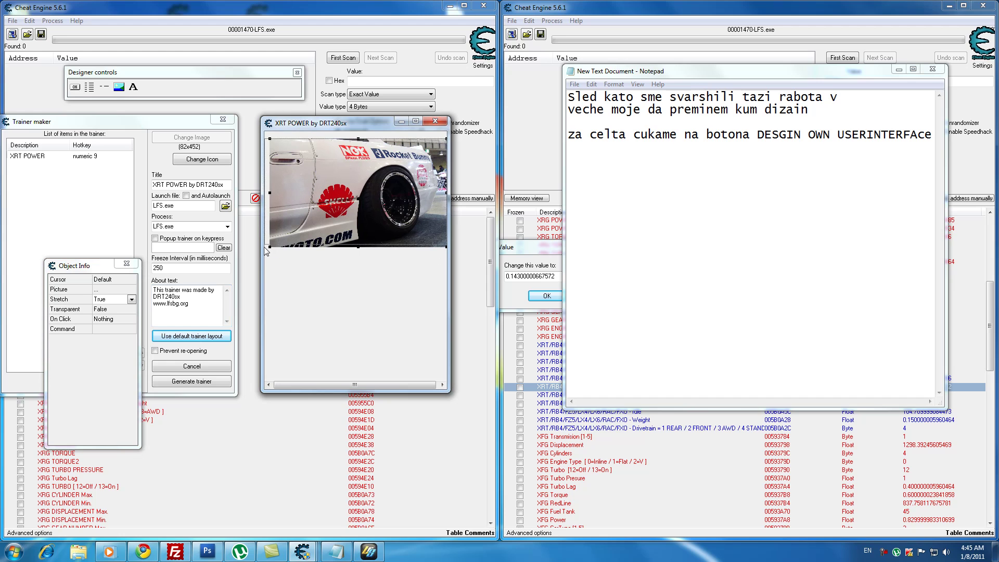
{"action": "left_click", "coordinate": [290, 279]}
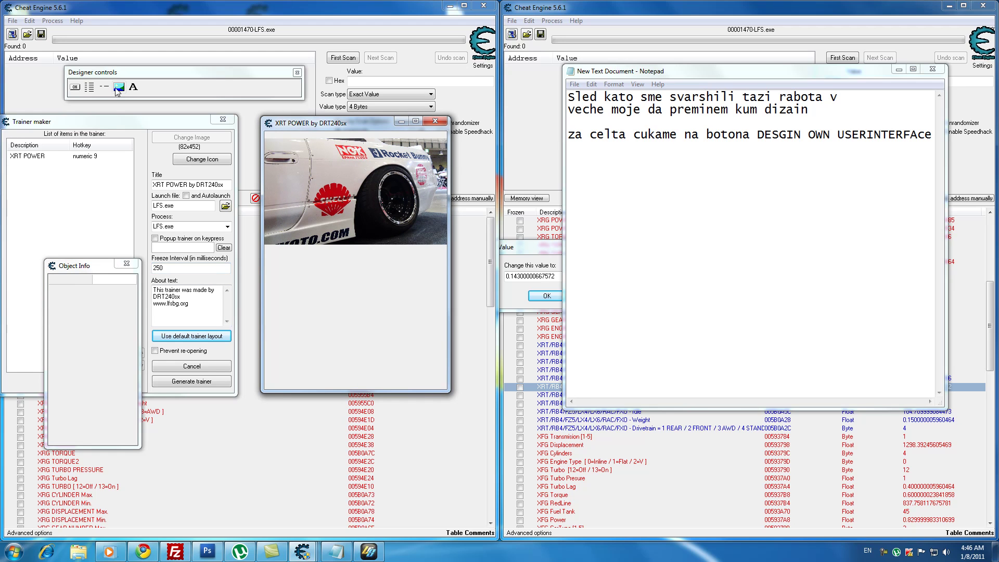
Step: Draw a button in the empty area just below the picture in the trainer window
{"action": "left_click", "coordinate": [74, 87]}
{"action": "mouse_move", "coordinate": [272, 256]}
{"action": "left_mouse_down"}
{"action": "mouse_move", "coordinate": [276, 273]}
{"action": "mouse_move", "coordinate": [353, 291]}
{"action": "left_mouse_up"}
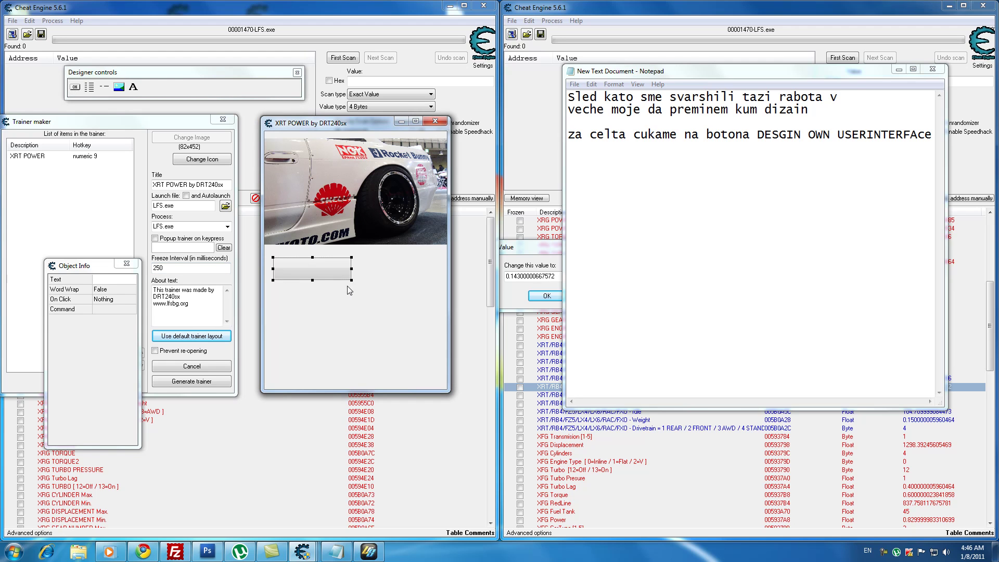
Step: Replace the note with "Sled kato sme narisuvali botona za puskane" and add the line "e mnogo vajno da se sloji ime"
{"action": "left_click", "coordinate": [774, 239]}
{"action": "type", "text": "SAS"}
{"action": "key", "text": "ctrl+a"}
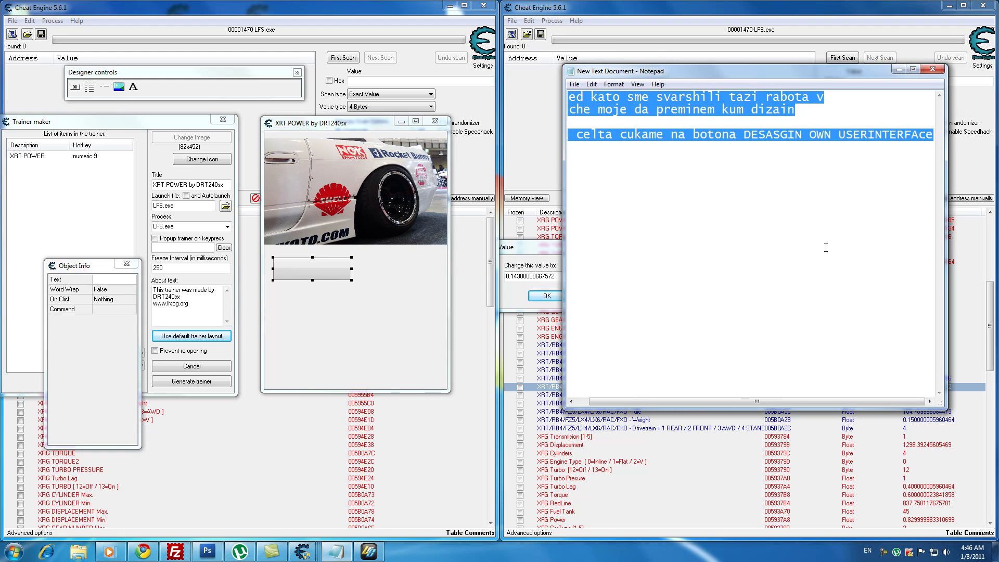
{"action": "type", "text": "Sled kato sme narisuvali"}
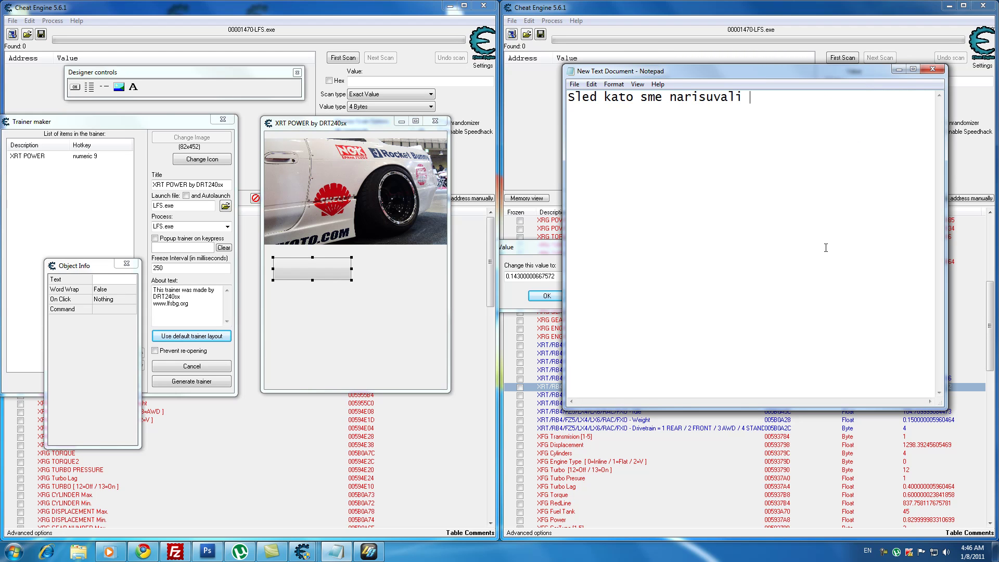
{"action": "type", "text": "botona za puskam"}
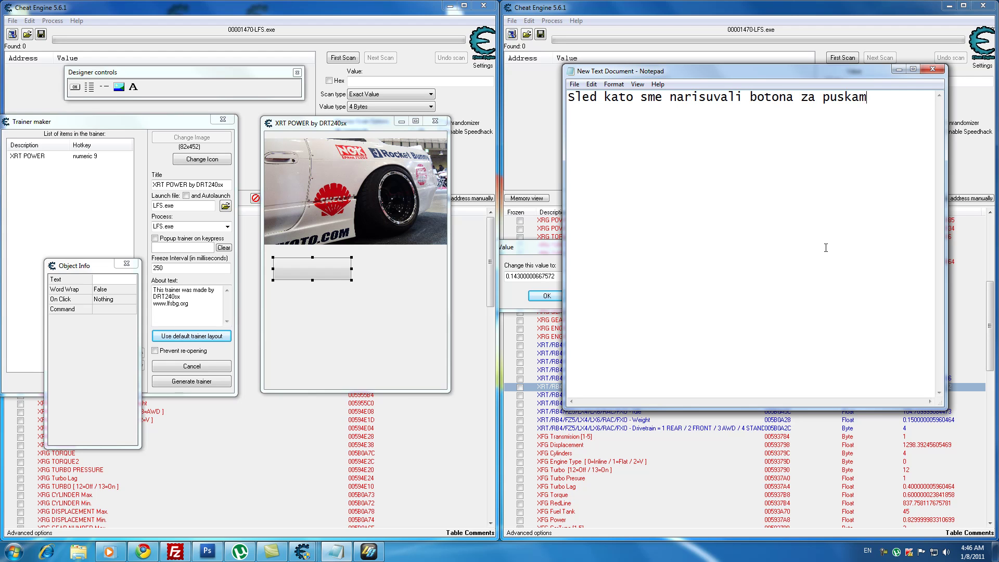
{"action": "key", "text": "BackSpace"}
{"action": "type", "text": "ne  "}
{"action": "type", "text": "e mnogo vajno da"}
{"action": "type", "text": " se sloji ime"}
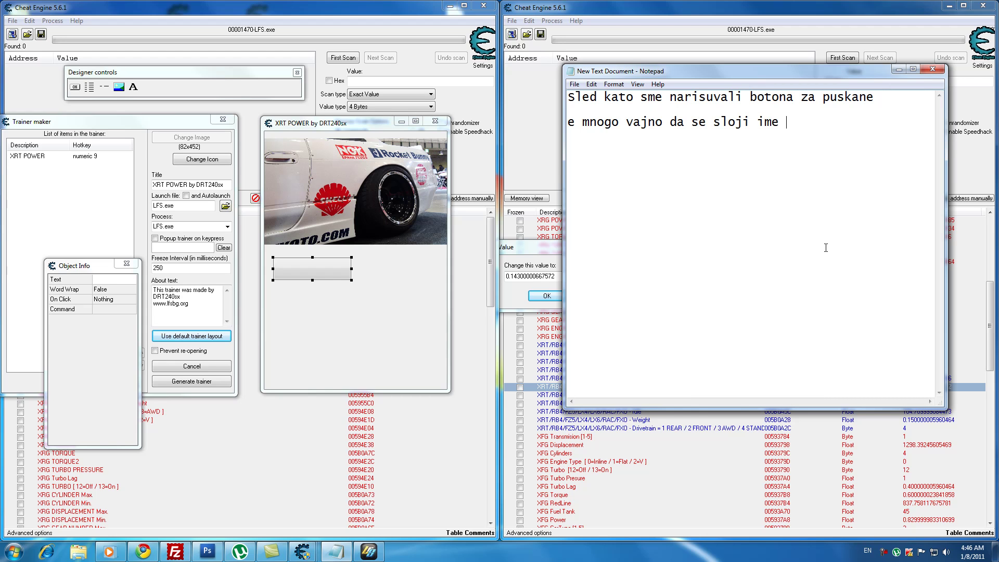
Step: Set the new button's text to "POIWER ON"
{"action": "left_click", "coordinate": [115, 279]}
{"action": "type", "text": "POIWER ON"}
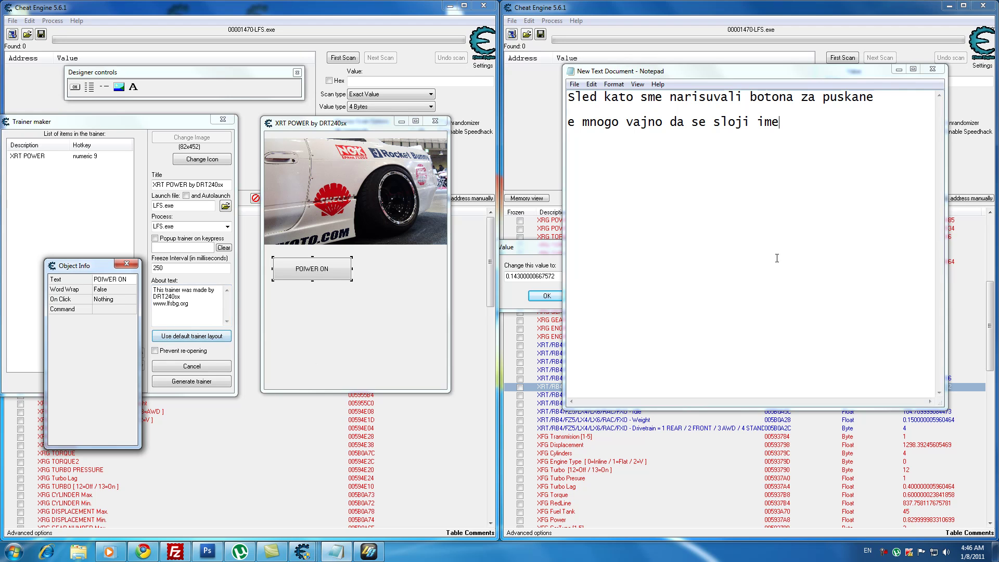
Step: Replace the note with "I na ON CLICK DA SLOJIM"
{"action": "left_click", "coordinate": [751, 185]}
{"action": "key", "text": "ctrl+a"}
{"action": "key", "text": "BackSpace"}
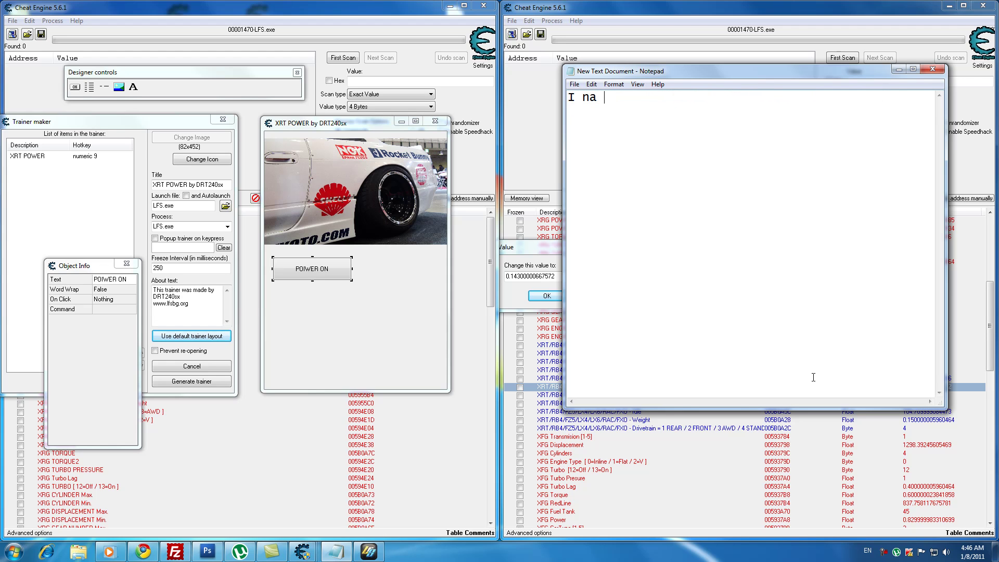
{"action": "type", "text": "I na ON CLICK DA SLOJIM"}
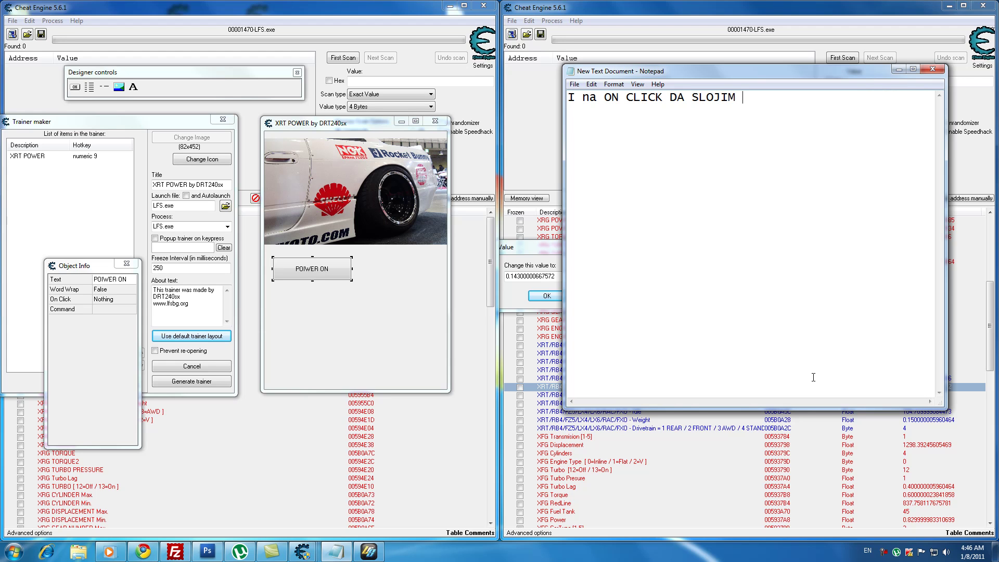
Step: Set the button's On Click action to execute the XRT POWER cheat
{"action": "left_click", "coordinate": [123, 299]}
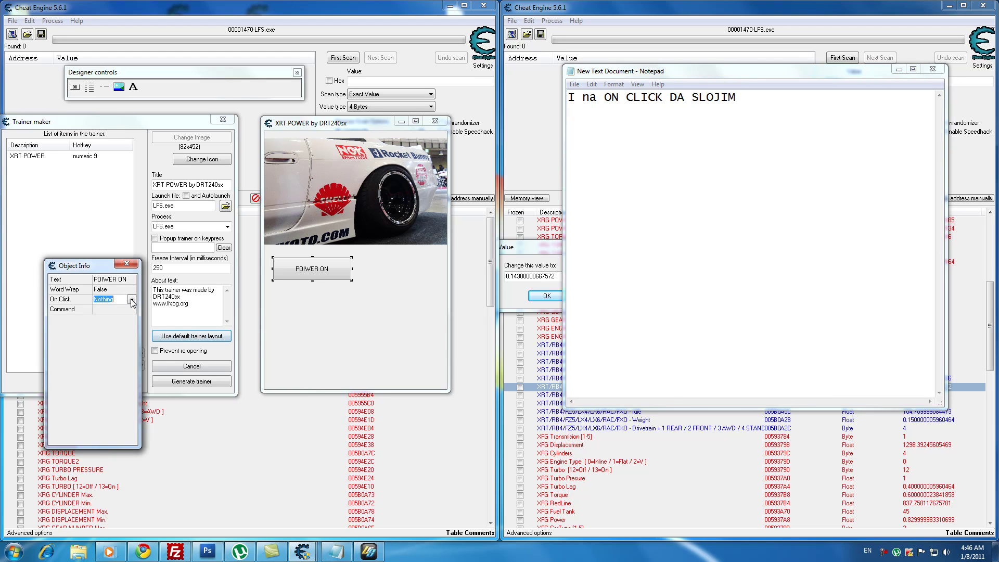
{"action": "left_click", "coordinate": [131, 300]}
{"action": "left_click", "coordinate": [126, 342]}
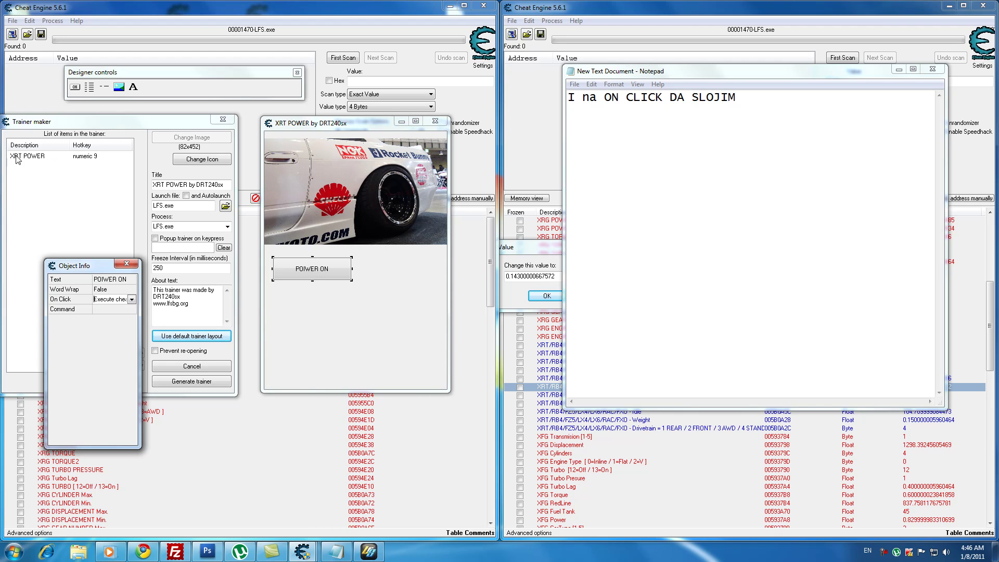
Step: Replace the note with "EXECUTE CHEAT 0 - koeto otgovarq na XRT POWER"
{"action": "left_click", "coordinate": [751, 221]}
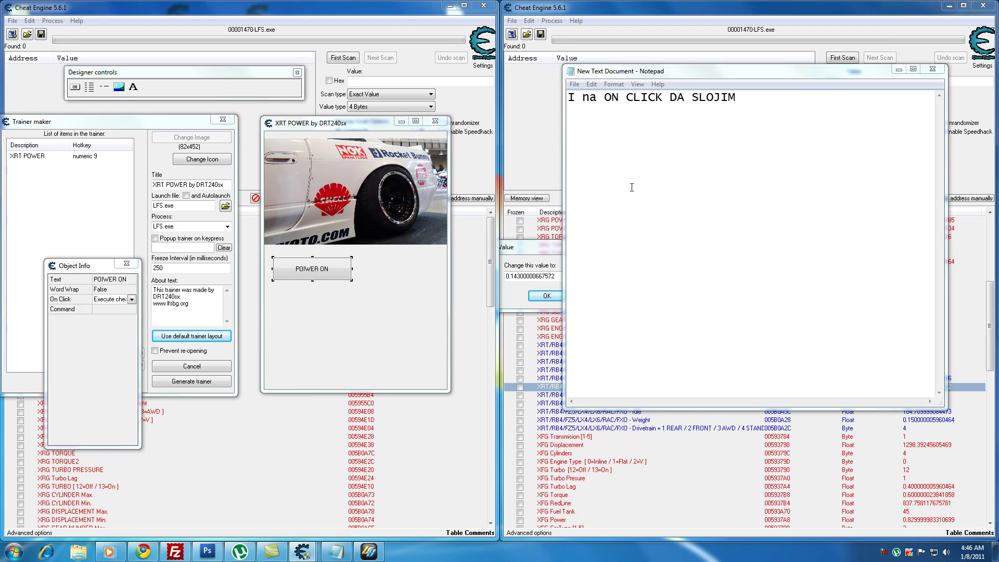
{"action": "key", "text": "ctrl+a"}
{"action": "type", "text": "EXexsdfsdfdssdfsdasdas"}
{"action": "key", "text": "ctrl+a"}
{"action": "key", "text": "Delete"}
{"action": "type", "text": "EXEXC"}
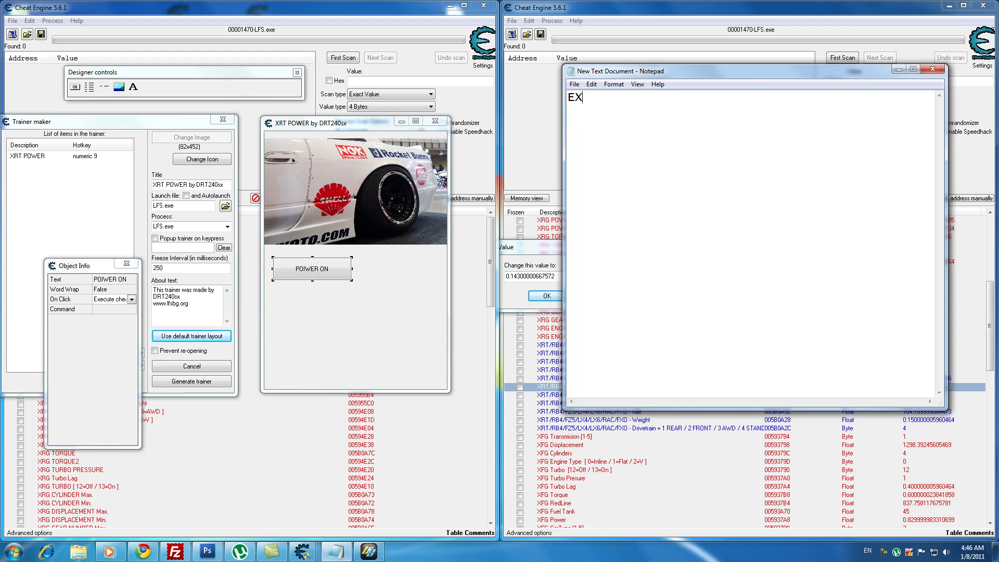
{"action": "key", "text": "BackSpace"}
{"action": "key", "text": "BackSpace"}
{"action": "type", "text": "CUTE  CHEAT"}
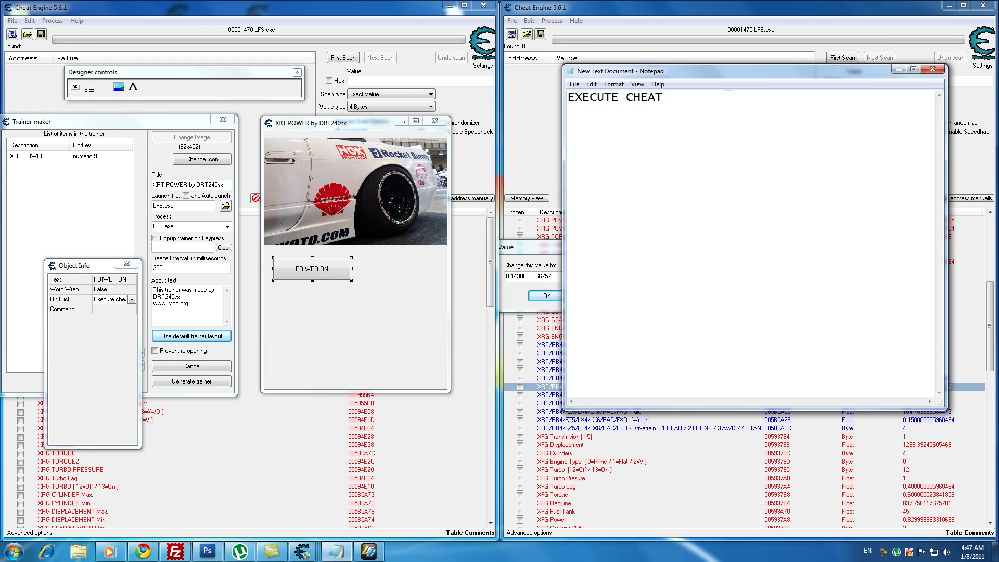
{"action": "type", "text": " 0 - koeto otgovor"}
{"action": "key", "text": "BackSpace"}
{"action": "key", "text": "BackSpace"}
{"action": "type", "text": "arq na"}
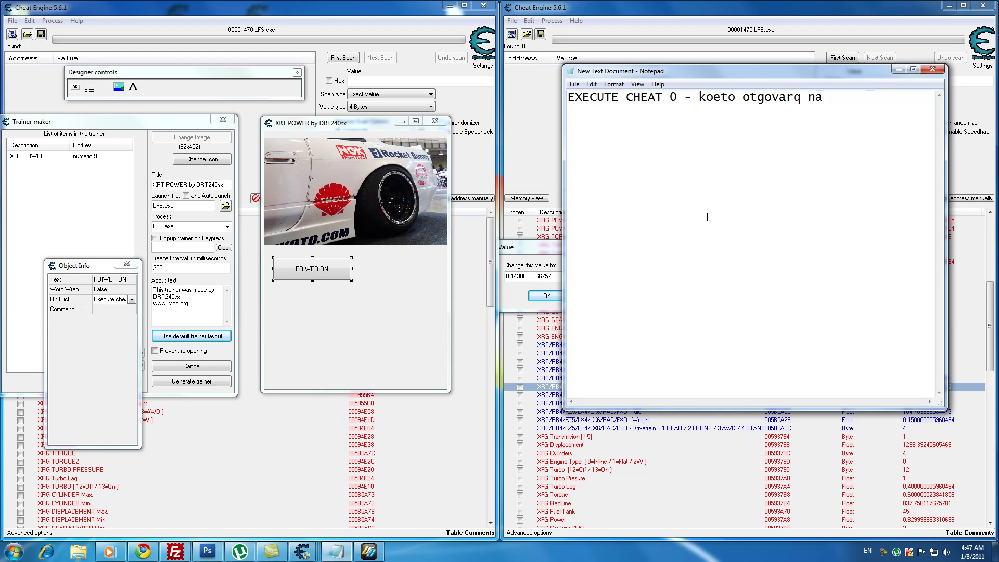
{"action": "type", "text": " XRT POWER"}
Step: Replace the note with "SLed kato prikluchim s dizaina cukame na GENERATE TRAINER"
{"action": "key", "text": "ctrl+a"}
{"action": "type", "text": "SLed kato prikluchim "}
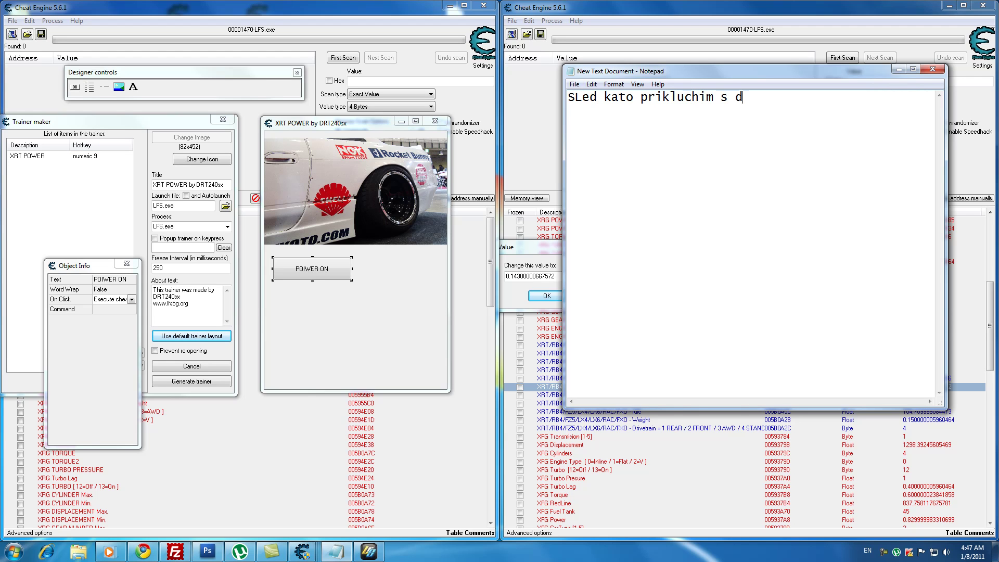
{"action": "type", "text": "s dizaina cukame na"}
{"action": "key", "text": "Return"}
{"action": "type", "text": "GENERATE TRAINER"}
Step: Move the POIWER ON button onto the upper part of the picture and shrink the trainer window to fit the picture
{"action": "left_click_drag", "start_coordinate": [329, 281], "coordinate": [358, 233]}
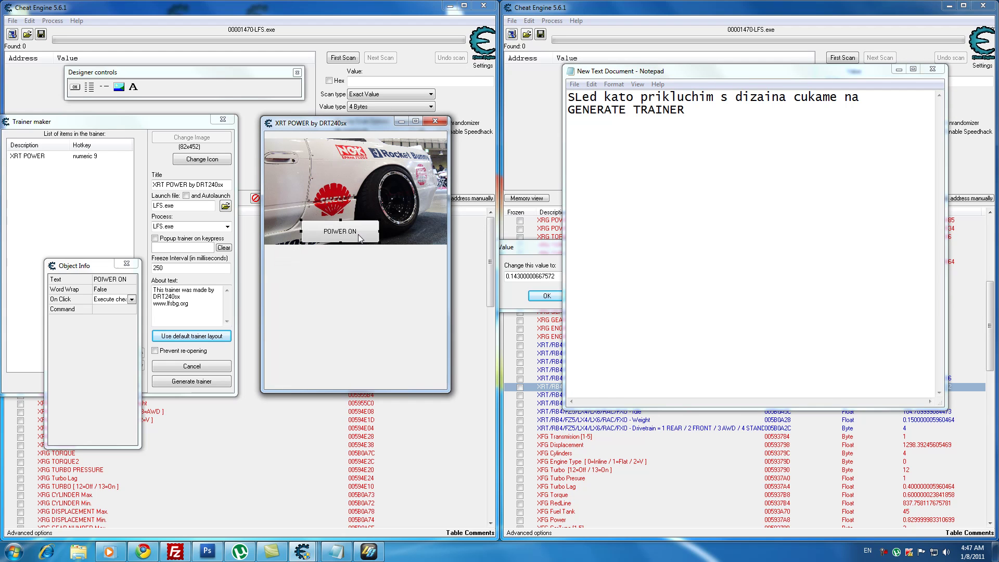
{"action": "left_click_drag", "start_coordinate": [365, 391], "coordinate": [357, 159]}
{"action": "mouse_move", "coordinate": [445, 250]}
{"action": "left_mouse_down"}
{"action": "mouse_move", "coordinate": [460, 285]}
{"action": "mouse_move", "coordinate": [441, 243]}
{"action": "left_mouse_up"}
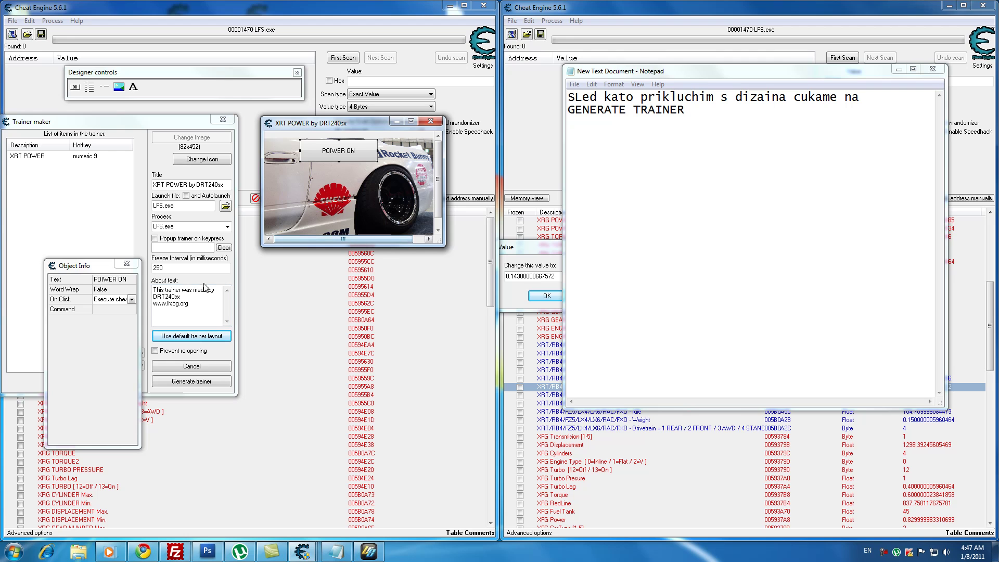
{"action": "left_click", "coordinate": [308, 201]}
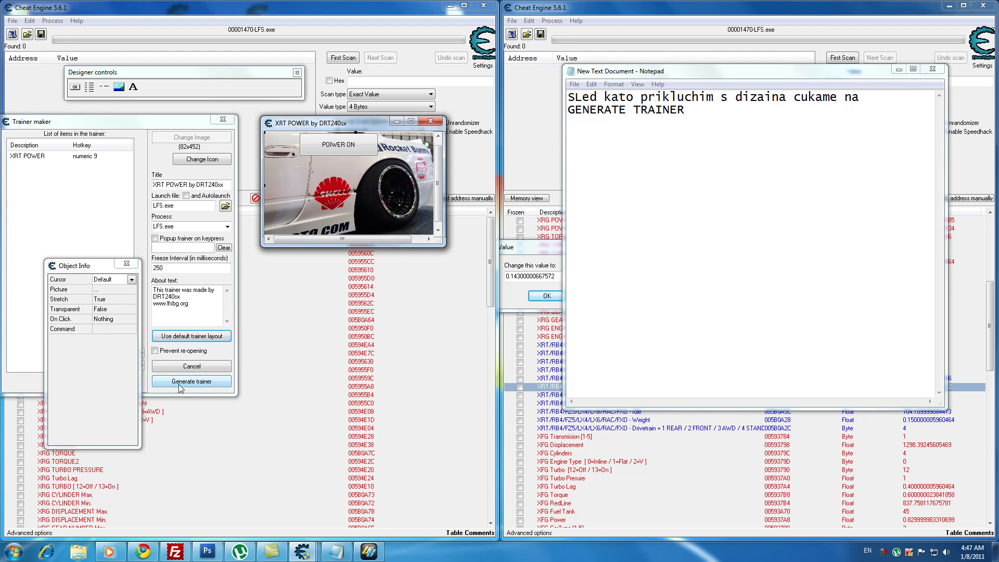
Step: Generate the trainer and save it on the desktop as XRT POWER
{"action": "left_click", "coordinate": [196, 386]}
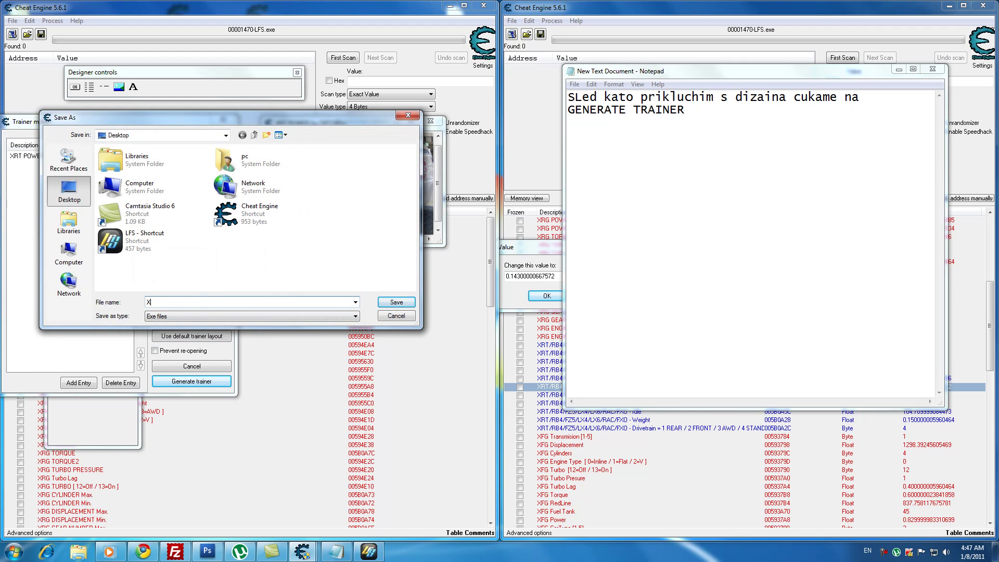
{"action": "type", "text": "XRT POWER"}
{"action": "left_click_drag", "start_coordinate": [273, 121], "coordinate": [269, 129]}
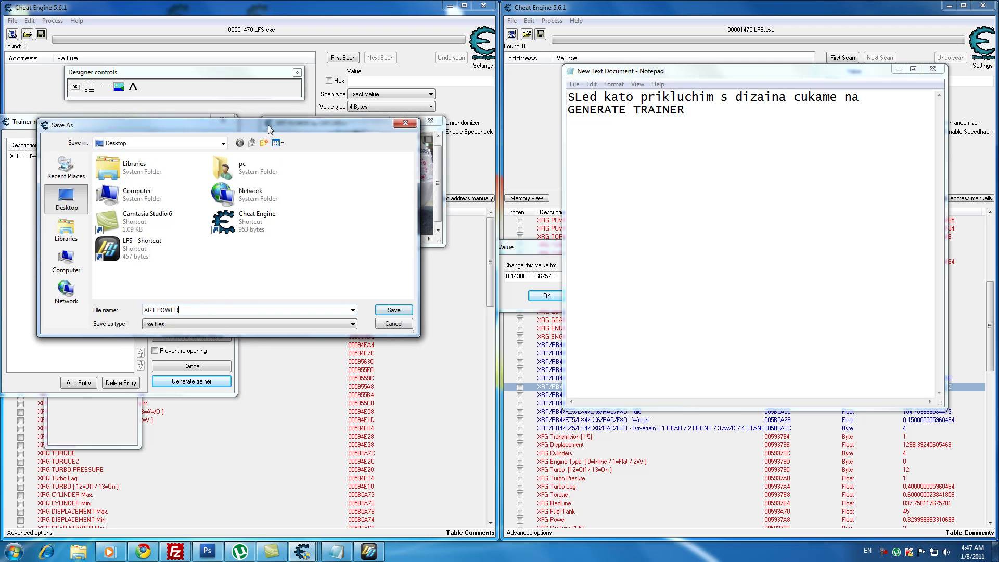
{"action": "left_click", "coordinate": [396, 311]}
{"action": "left_click", "coordinate": [499, 296]}
Step: Replace the note in Notepad with "DRUGO NESHTO koeto sushto moje da dobavite tova e ikona na samiq trainer"
{"action": "key", "text": "alt+Tab"}
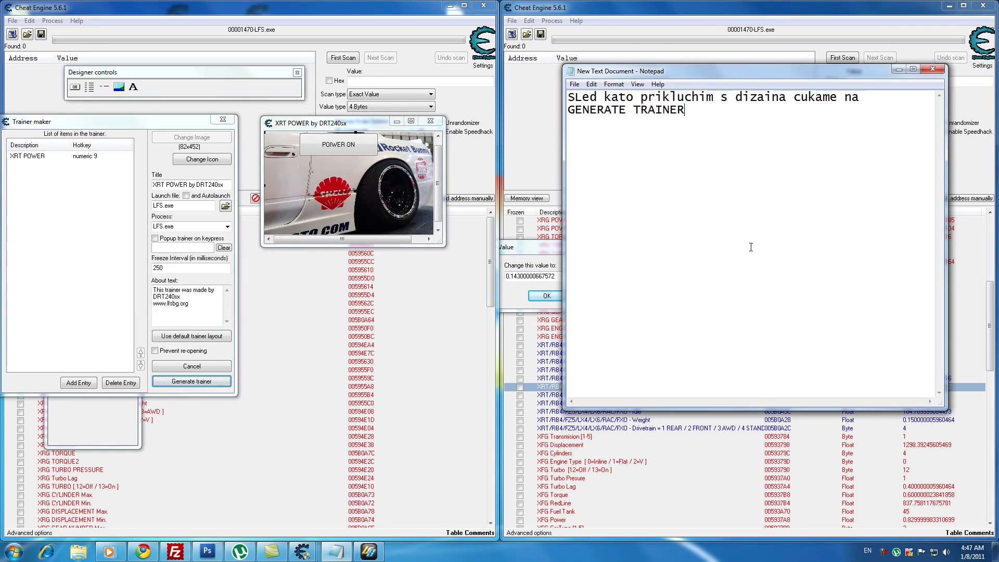
{"action": "key", "text": "ctrl+a"}
{"action": "type", "text": "DRGU"}
{"action": "key", "text": "BackSpace"}
{"action": "key", "text": "BackSpace"}
{"action": "type", "text": "UGO NESHTO koeto sushto mj"}
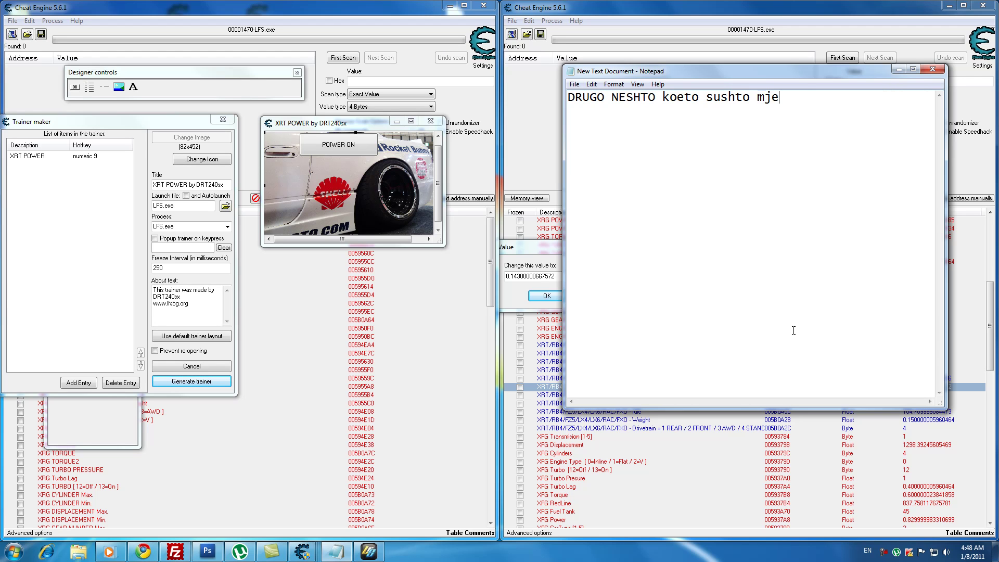
{"action": "key", "text": "BackSpace"}
{"action": "type", "text": "oje da dobavite tova"}
{"action": "key", "text": "Return"}
{"action": "type", "text": "e eco"}
{"action": "key", "text": "BackSpace"}
{"action": "key", "text": "BackSpace"}
{"action": "type", "text": "kona na samiq trainer"}
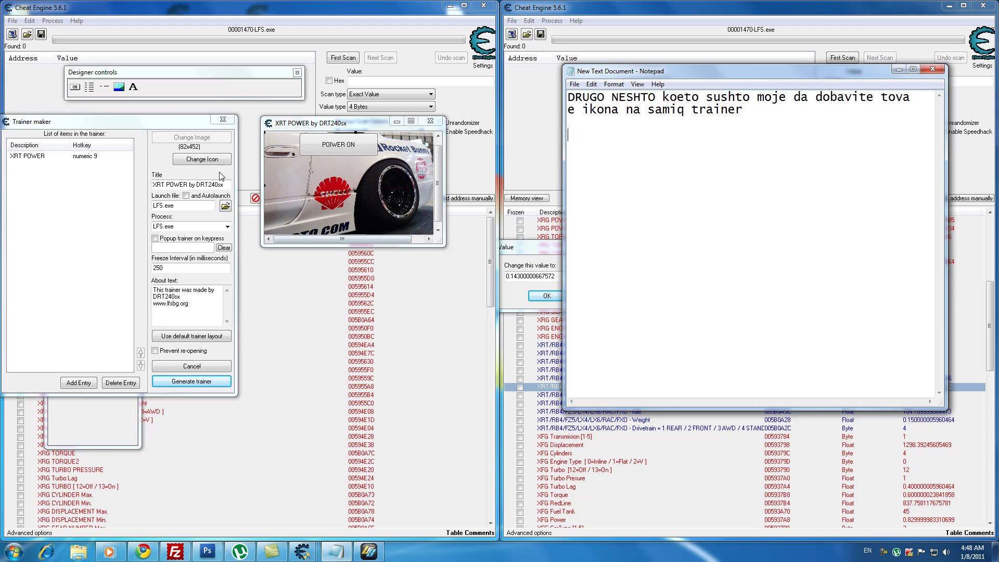
Step: Change the trainer's icon to that of the LFS - Shortcut on the desktop
{"action": "left_click", "coordinate": [198, 159]}
{"action": "left_click", "coordinate": [134, 245]}
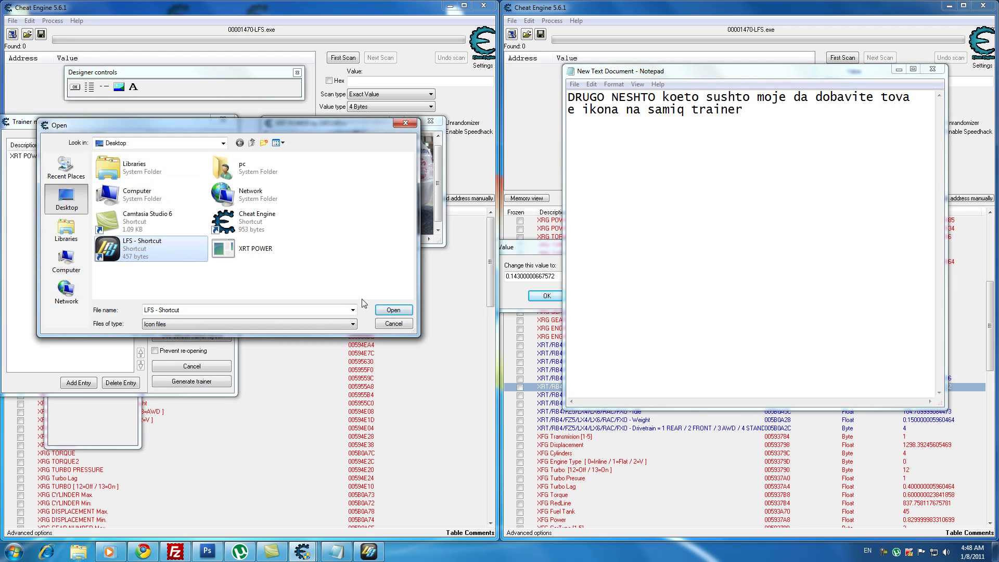
{"action": "left_click", "coordinate": [393, 309]}
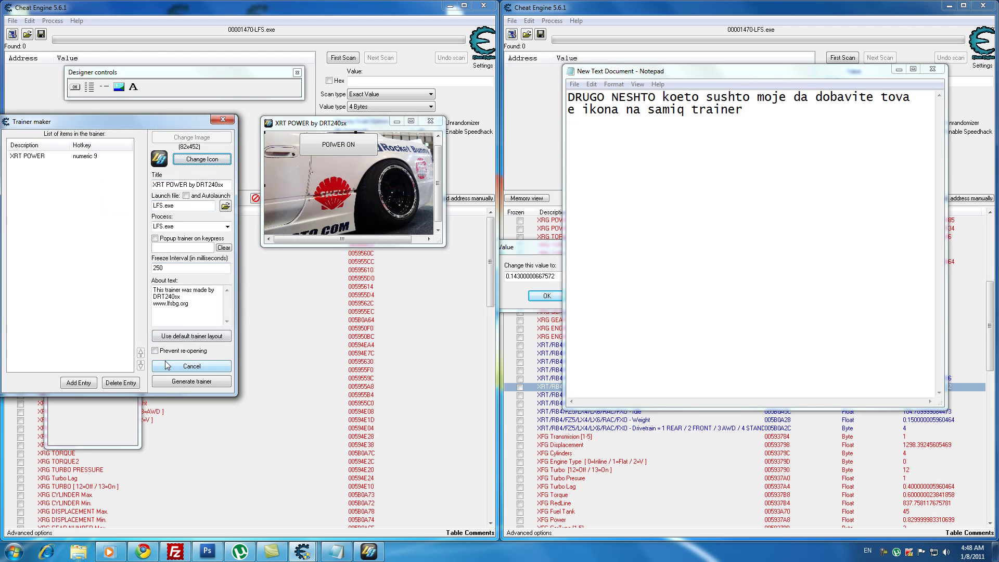
Step: Generate the trainer again and save it on the desktop as XRT POWER 2
{"action": "left_click", "coordinate": [171, 382]}
{"action": "type", "text": "X"}
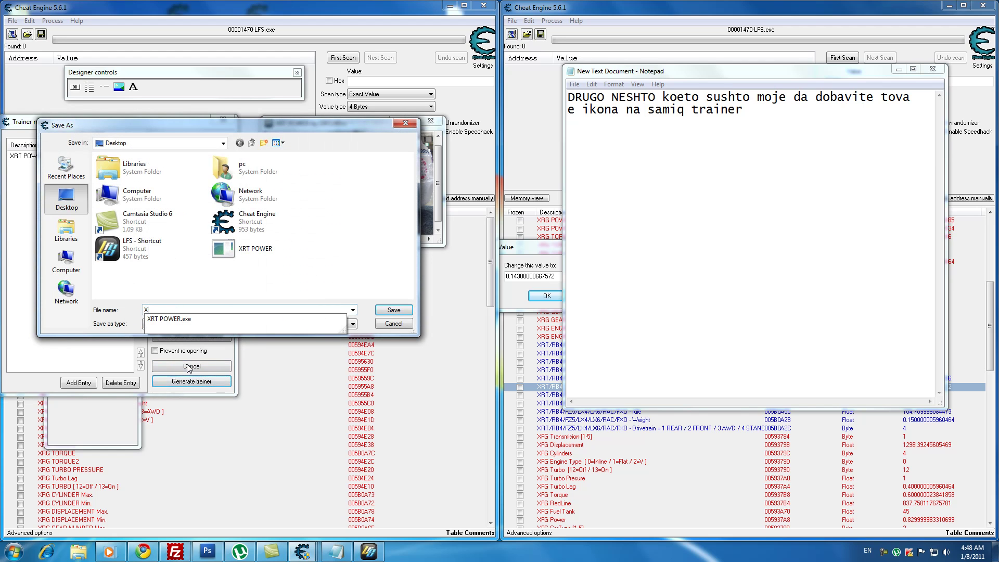
{"action": "type", "text": "RT POWER @"}
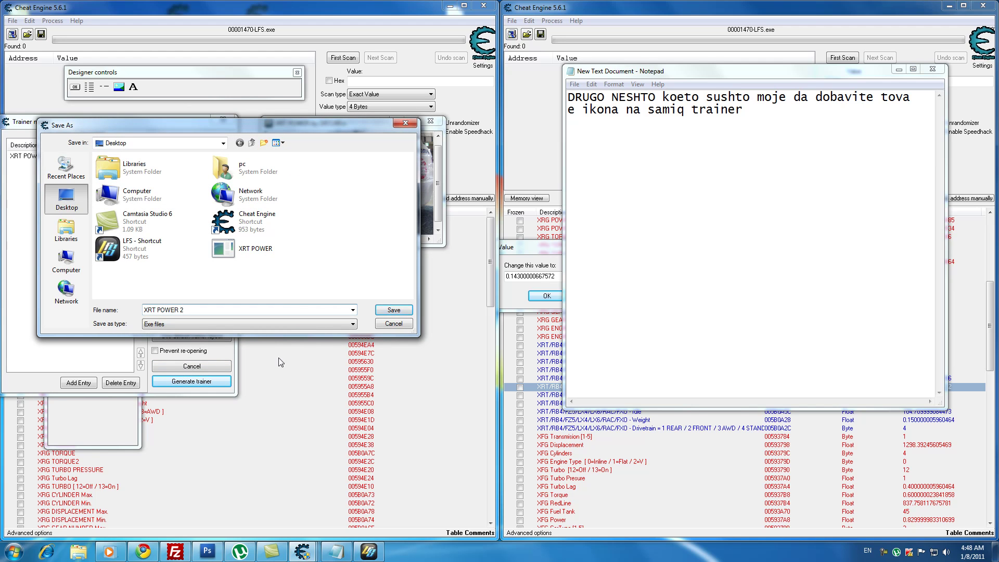
{"action": "left_click", "coordinate": [398, 310]}
{"action": "left_click", "coordinate": [498, 296]}
Step: Add the line "i da probvame dali raboti xD" to the end of the note
{"action": "left_click", "coordinate": [806, 178]}
{"action": "type", "text": "i da "}
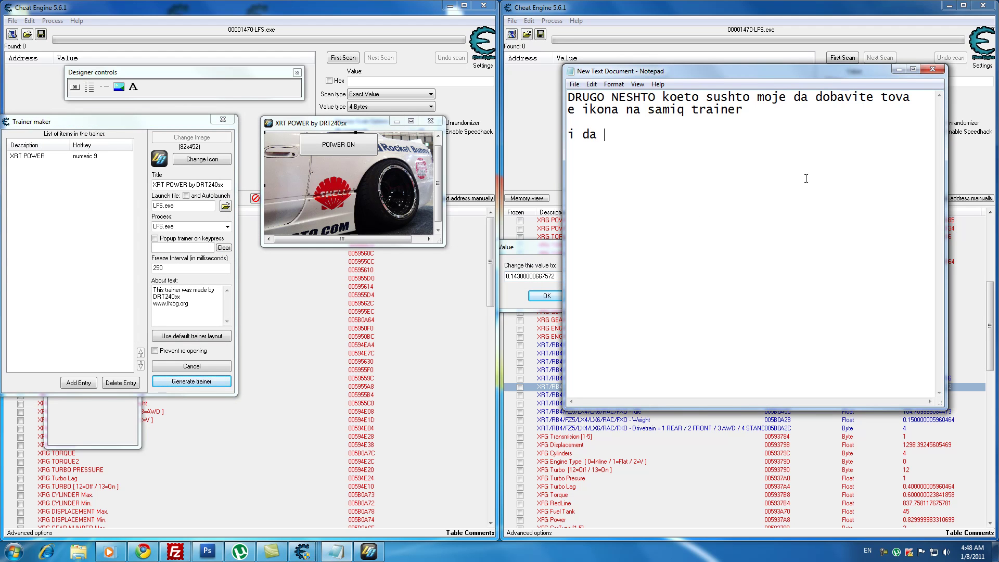
{"action": "type", "text": "probvame dali rab"}
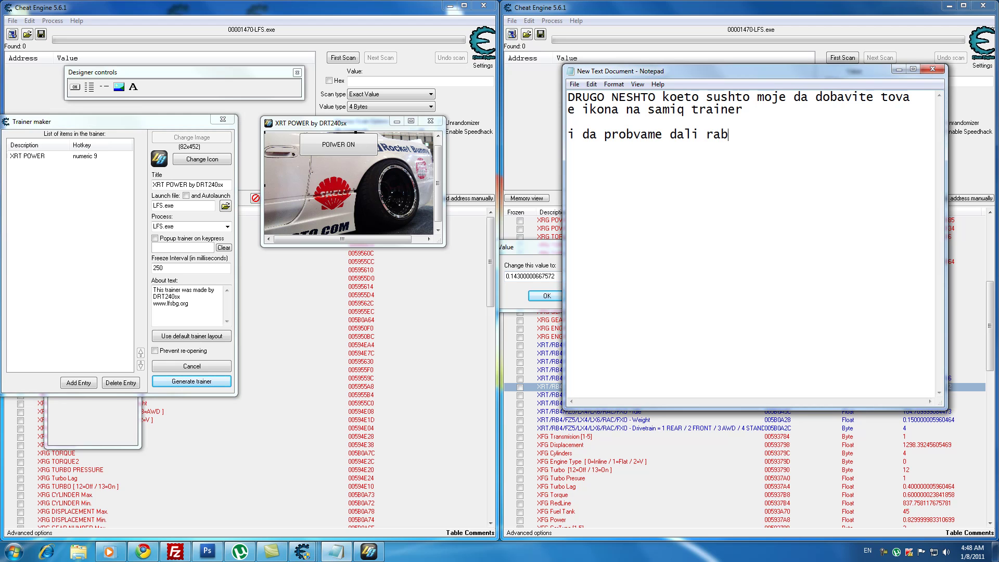
{"action": "type", "text": "oti X"}
{"action": "key", "text": "BackSpace"}
{"action": "type", "text": "xD"}
Step: Cancel the pending value change, close the trainer design, and minimise Notepad and both Cheat Engine windows
{"action": "left_click", "coordinate": [899, 69]}
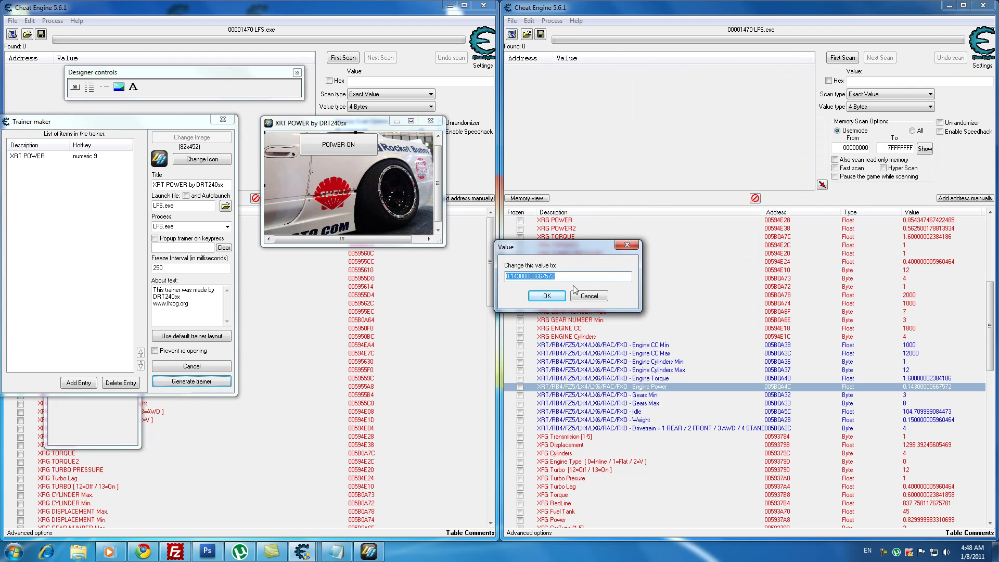
{"action": "left_click", "coordinate": [603, 300]}
{"action": "left_click", "coordinate": [949, 5]}
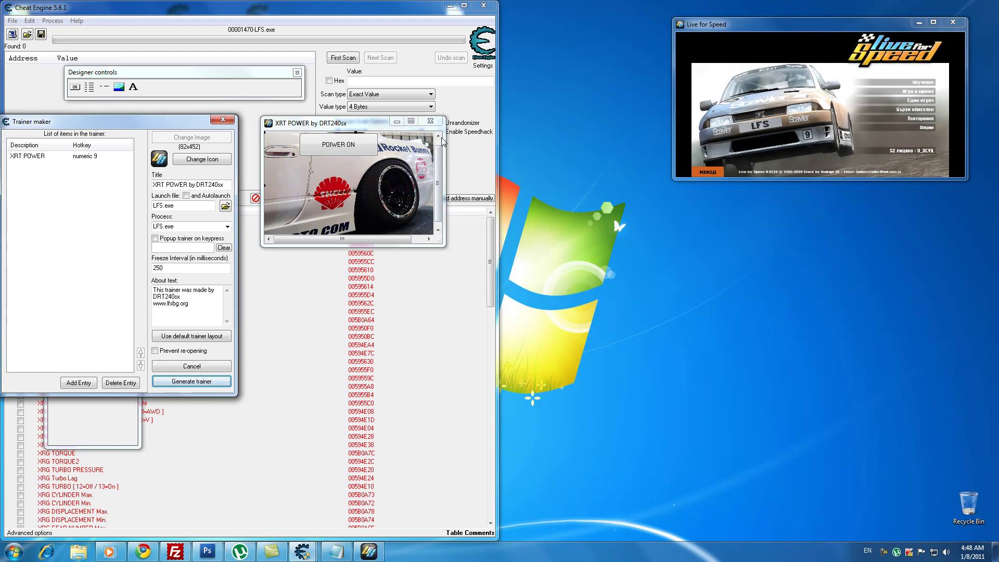
{"action": "left_click", "coordinate": [432, 122]}
{"action": "left_click", "coordinate": [471, 297]}
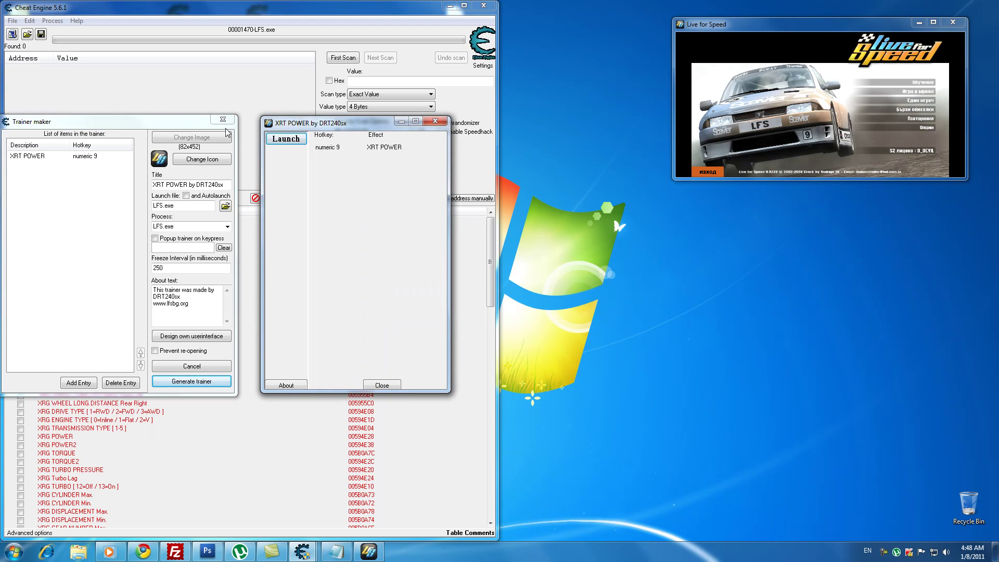
{"action": "left_click", "coordinate": [449, 6]}
Step: Move the Live for Speed window toward the middle of the desktop and enlarge it
{"action": "left_click_drag", "start_coordinate": [769, 24], "coordinate": [481, 124]}
{"action": "left_click_drag", "start_coordinate": [427, 257], "coordinate": [42, 508]}
{"action": "left_click_drag", "start_coordinate": [405, 105], "coordinate": [636, 27]}
Step: Start a single-player Autocross race with the XR GT TURBO and go to its garage information page
{"action": "left_click", "coordinate": [833, 218]}
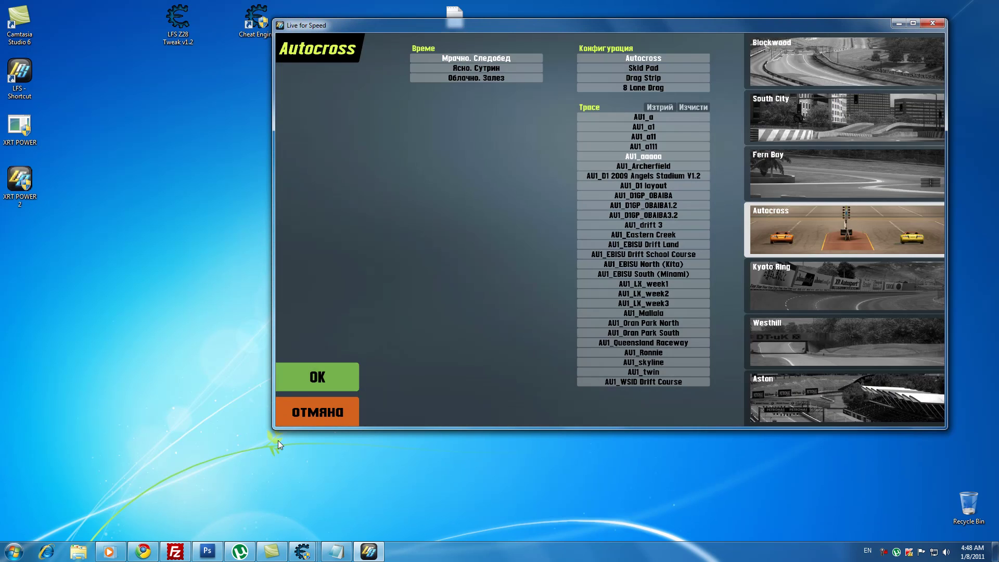
{"action": "left_click_drag", "start_coordinate": [275, 426], "coordinate": [179, 504]}
{"action": "left_click", "coordinate": [219, 447]}
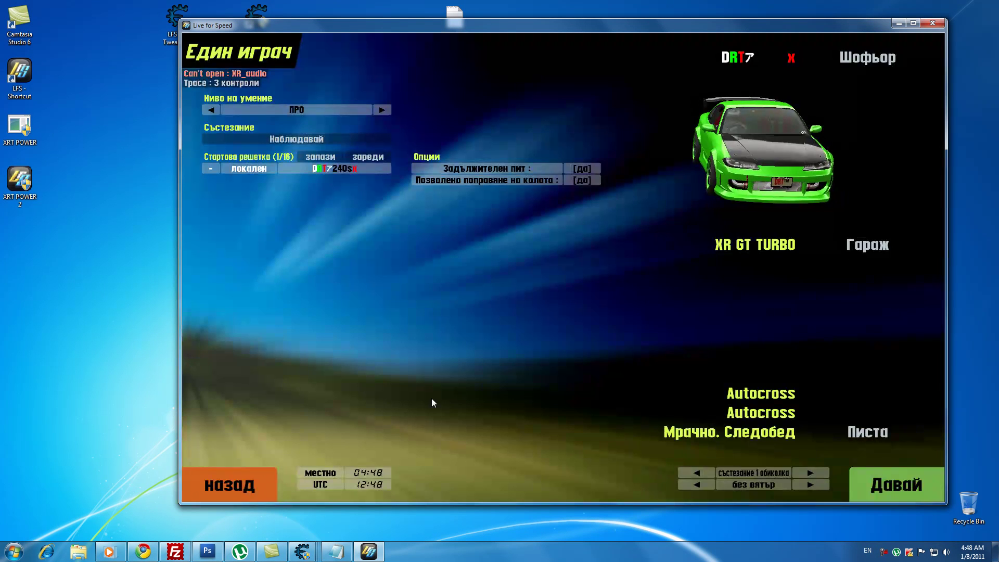
{"action": "left_click", "coordinate": [891, 479]}
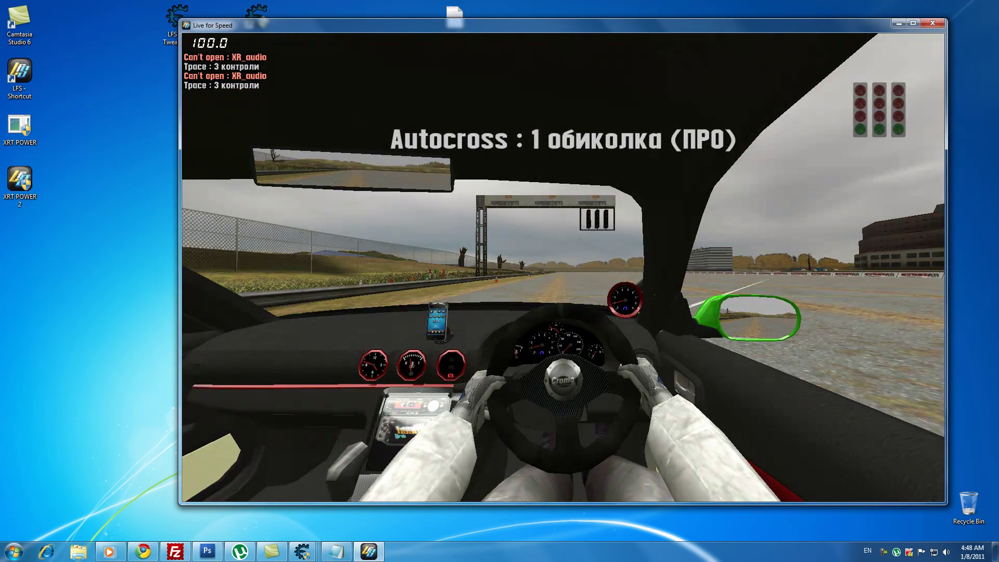
{"action": "key", "text": "shift+p"}
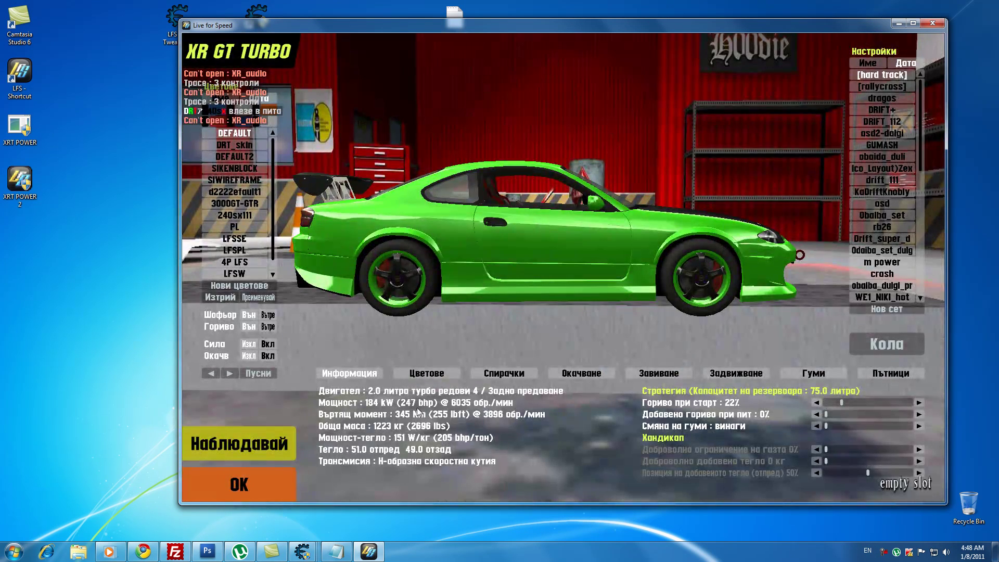
Step: Replace the note in Notepad with the base power reading "Bazovo 247hp"
{"action": "left_click", "coordinate": [346, 550]}
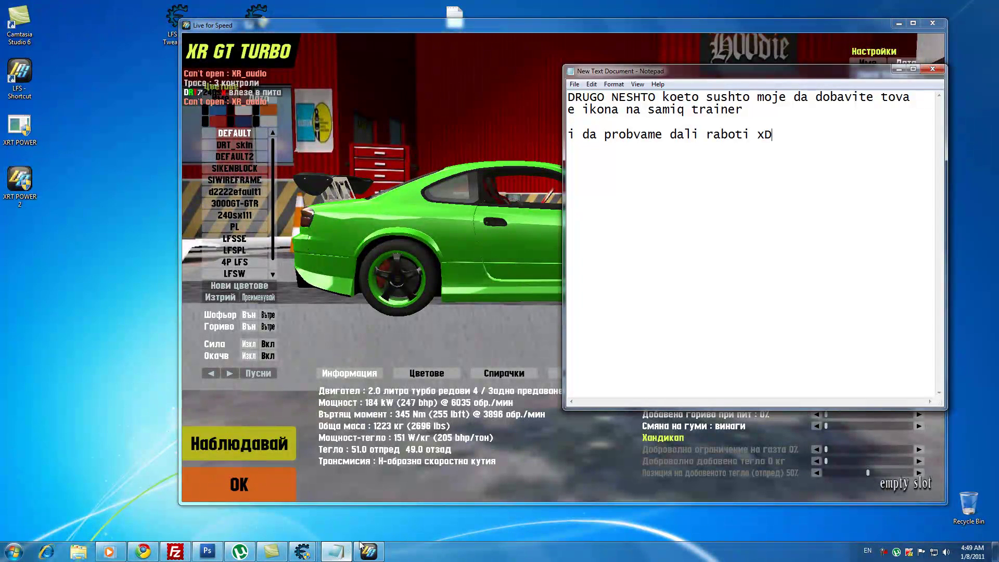
{"action": "key", "text": "ctrl+a"}
{"action": "type", "text": "Bazovo 247"}
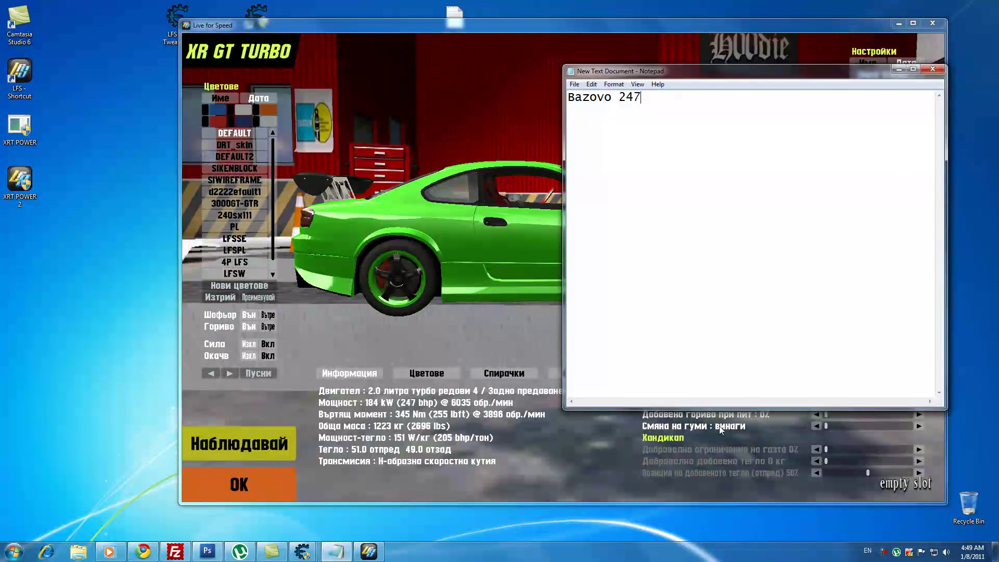
{"action": "type", "text": "hp"}
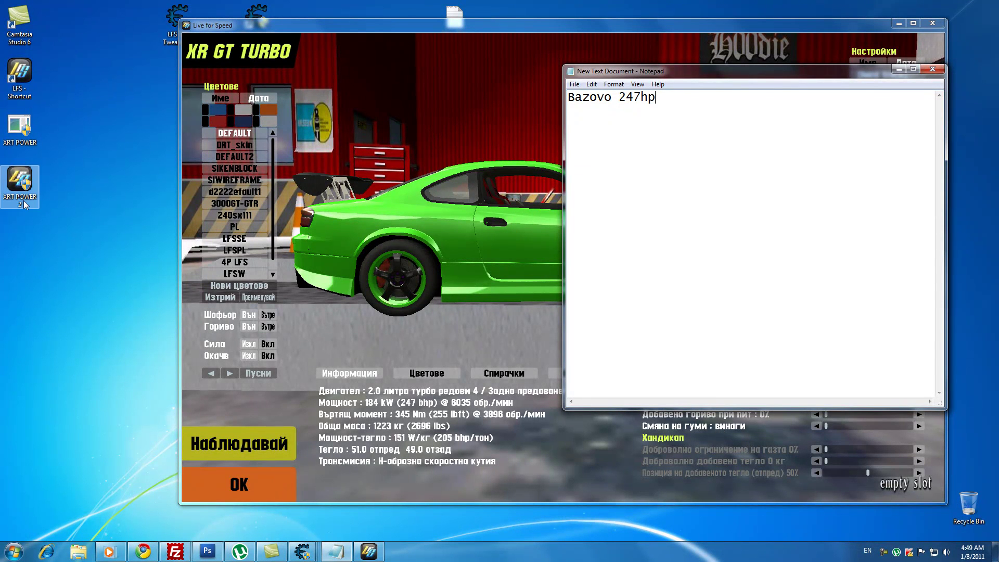
Step: Run XRT POWER 2 as a trusted application beside the game, then leave the garage to reload the car's power
{"action": "left_click", "coordinate": [15, 183]}
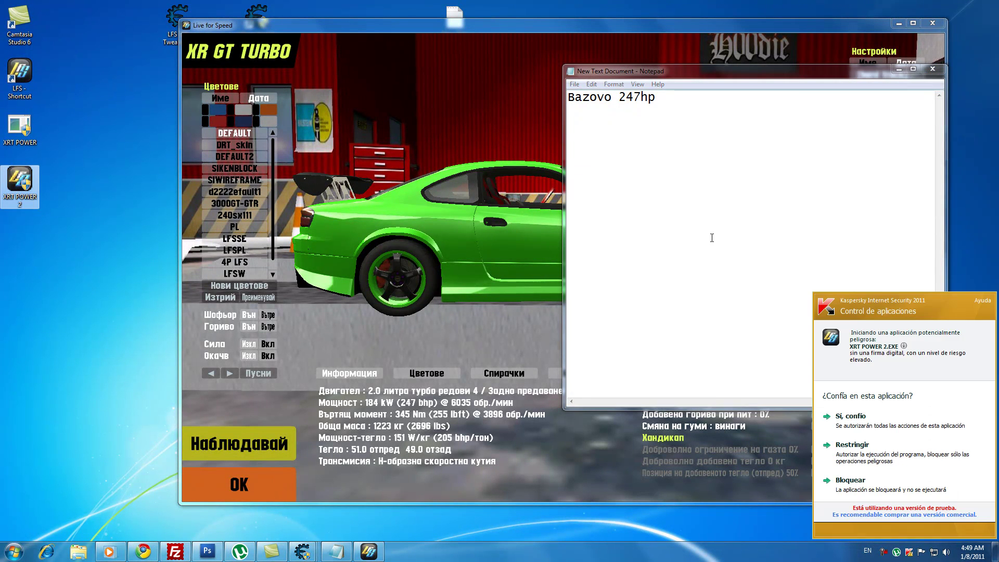
{"action": "left_click", "coordinate": [878, 422]}
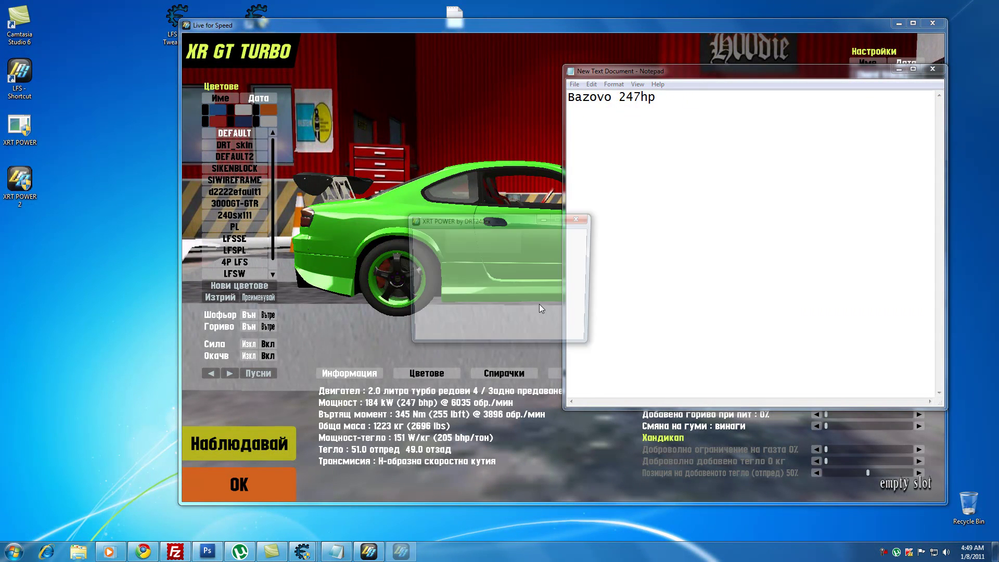
{"action": "left_click_drag", "start_coordinate": [516, 227], "coordinate": [109, 241]}
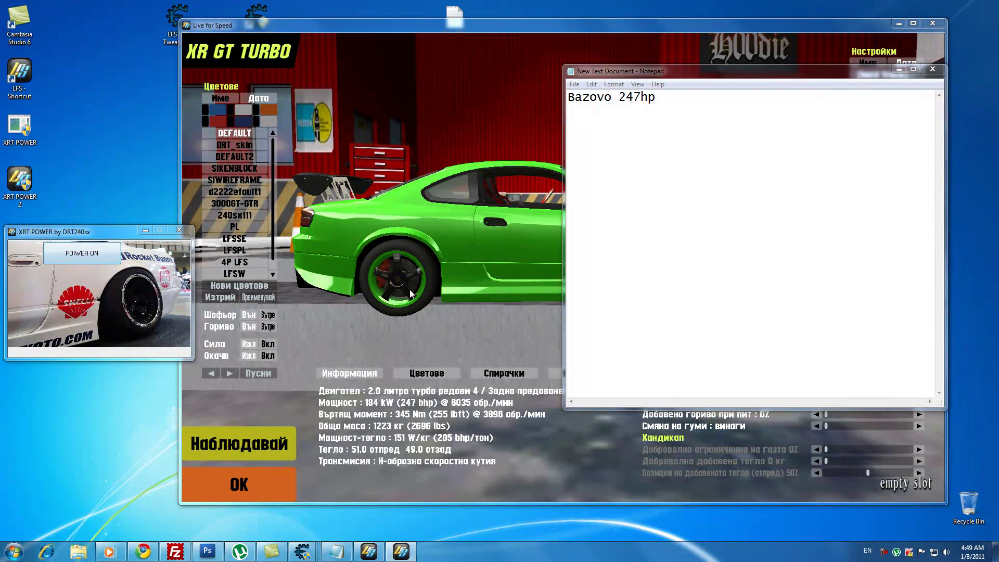
{"action": "left_click", "coordinate": [457, 411]}
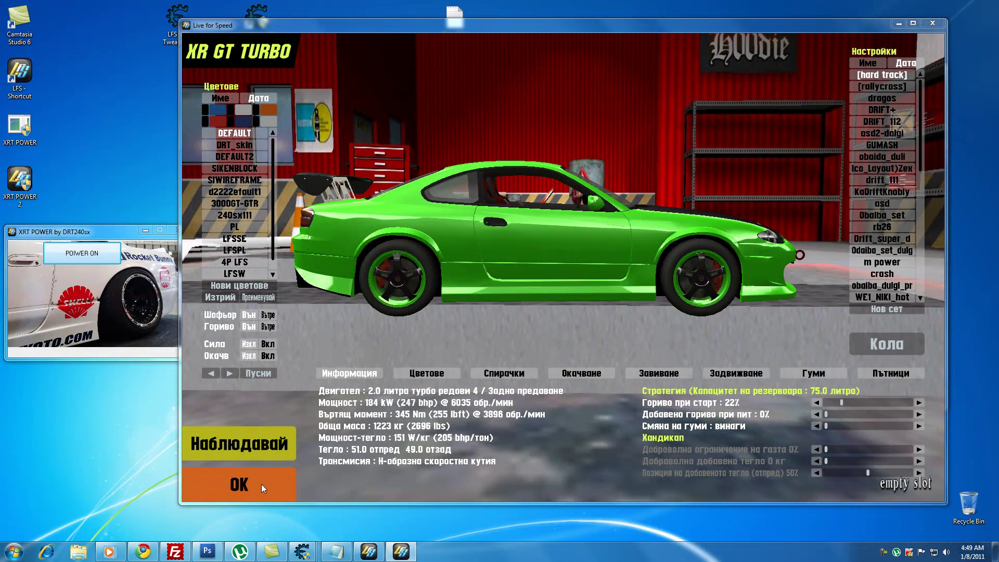
{"action": "left_click", "coordinate": [270, 484]}
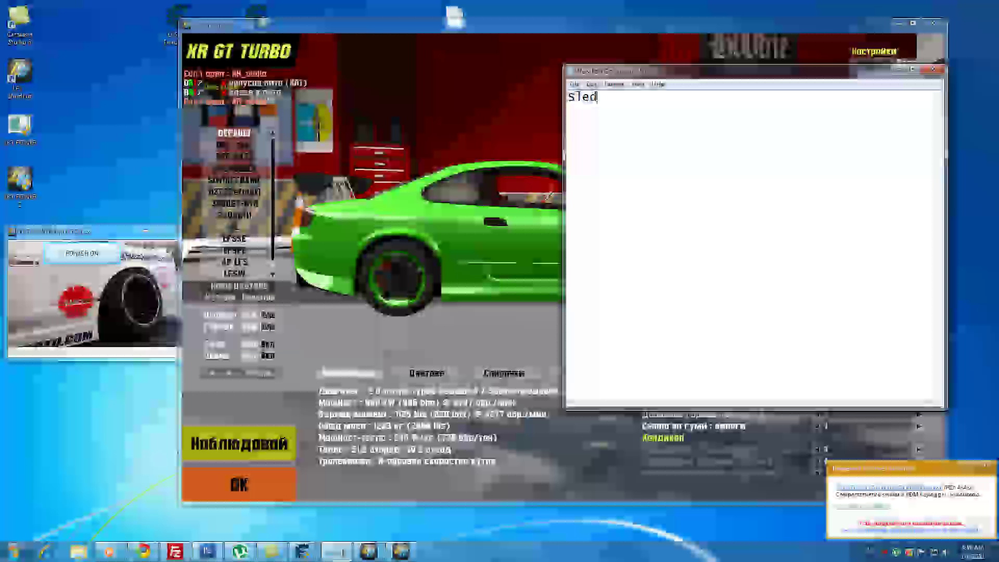
Step: Replace the note with "Sled tuninga xD" and "886hp :D malko prekalih :D" on a second line
{"action": "type", "text": "tun"}
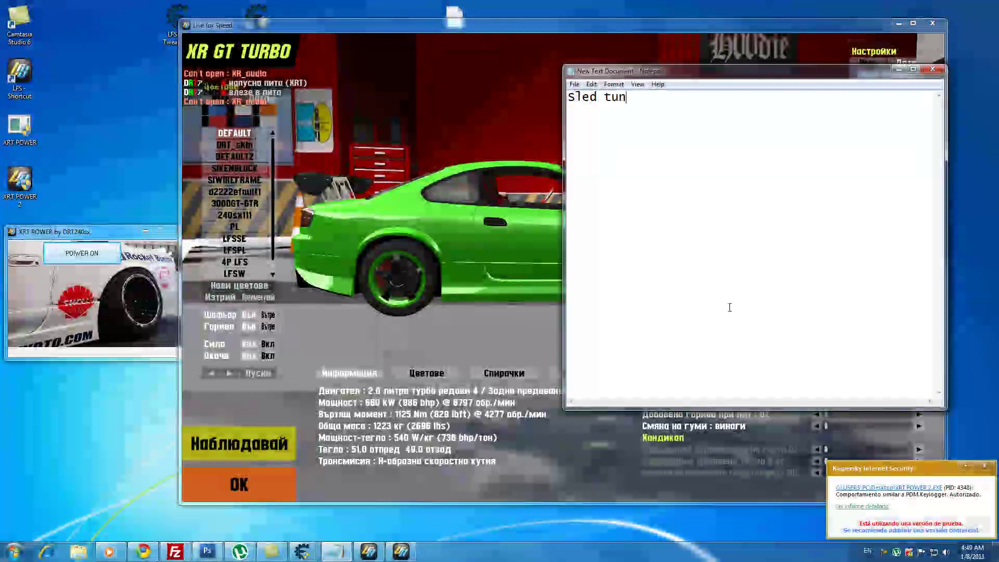
{"action": "type", "text": "ing  xD"}
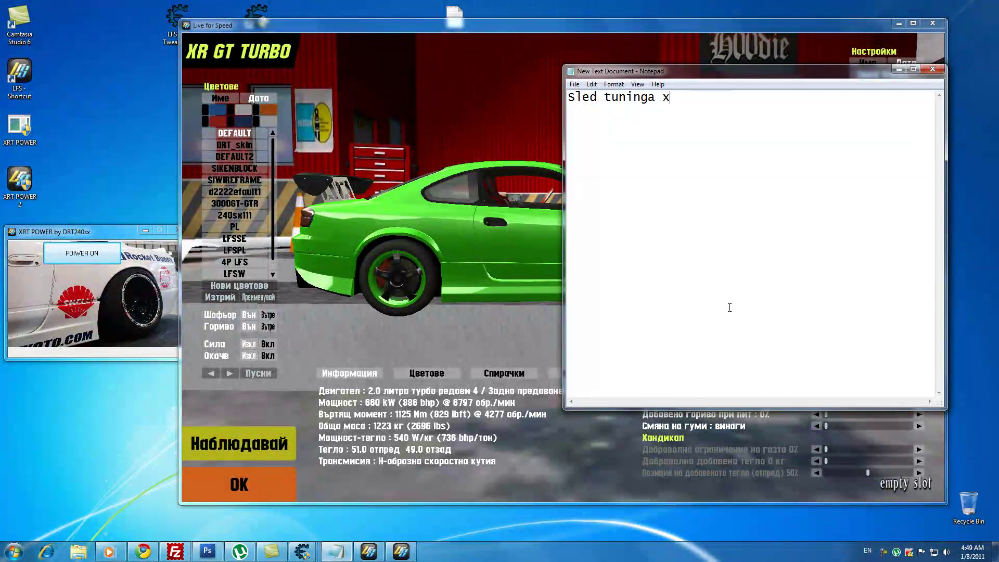
{"action": "key", "text": "Return"}
{"action": "type", "text": "886hp :D malko prekalih >"}
{"action": "key", "text": "BackSpace"}
{"action": "type", "text": ":D"}
Step: Return to Live for Speed and take the tuned XR GT TURBO out onto the track
{"action": "key", "text": "alt+Tab"}
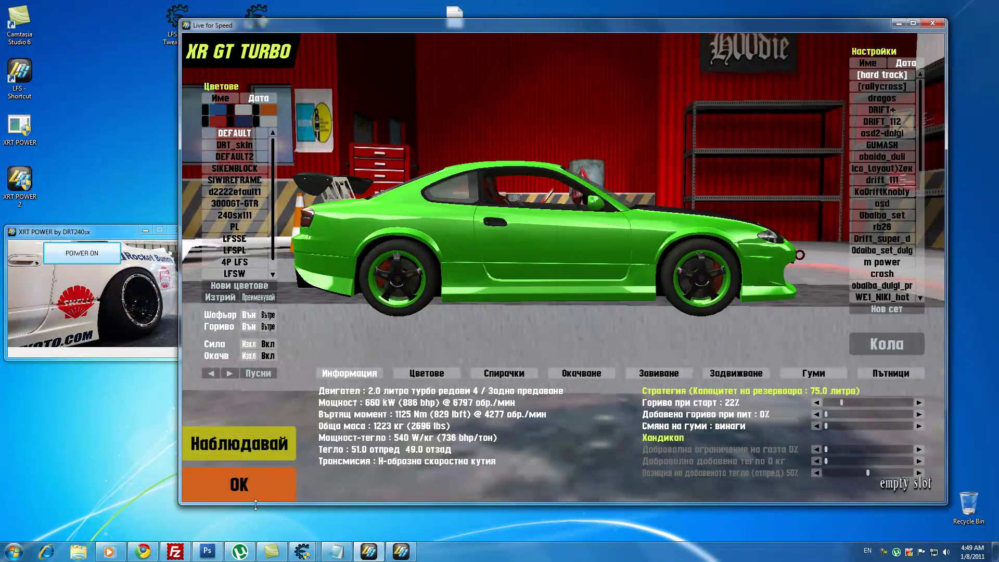
{"action": "left_click", "coordinate": [252, 480]}
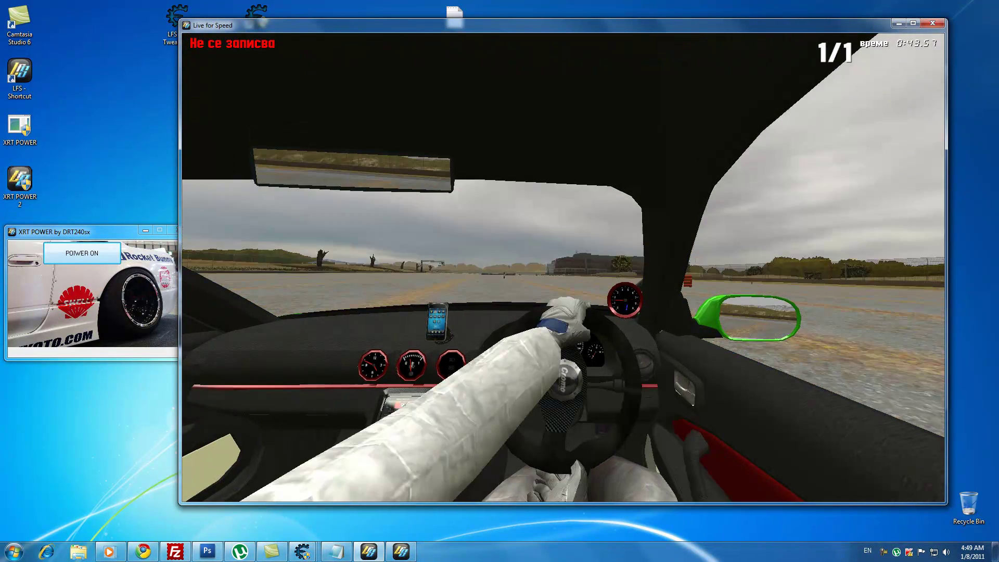
Step: Shrink the Live for Speed window and move the Notepad window clear of it
{"action": "left_click_drag", "start_coordinate": [179, 503], "coordinate": [636, 250]}
{"action": "left_click", "coordinate": [586, 345]}
{"action": "left_click_drag", "start_coordinate": [666, 67], "coordinate": [304, 197]}
{"action": "key", "text": "ctrl+a"}
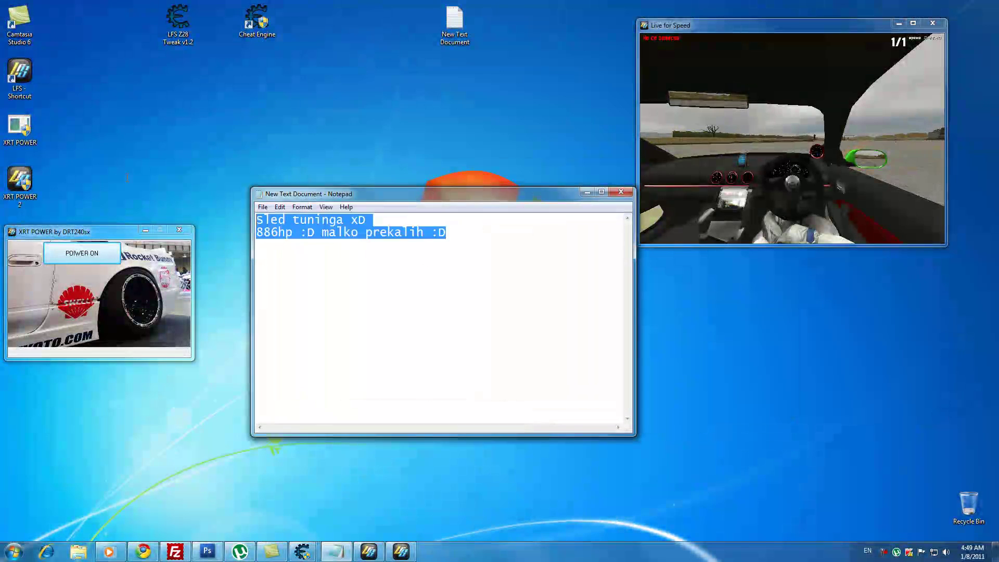
{"action": "type", "text": "Tova beshe ot men nadqvam se d"}
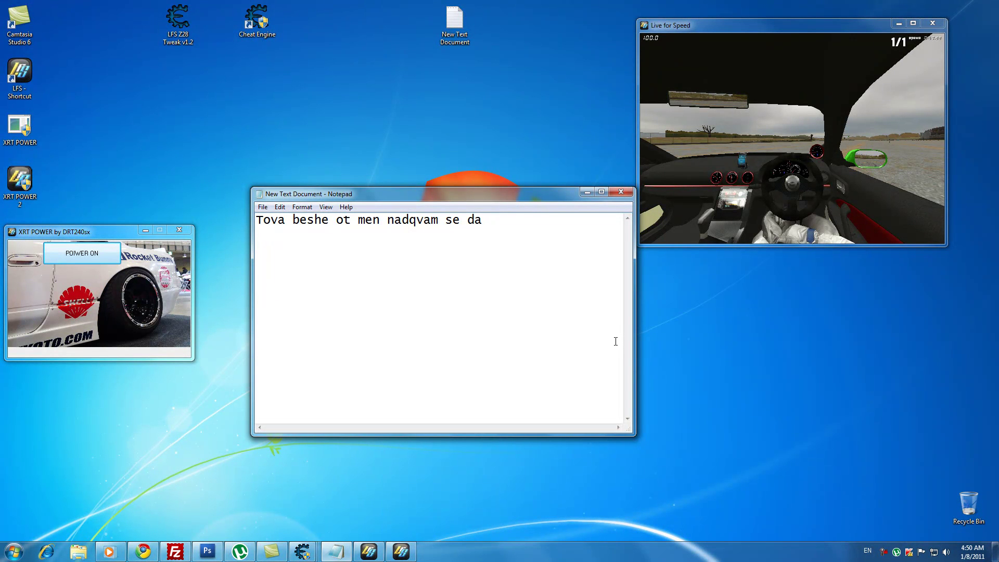
{"action": "type", "text": "a sum vi pomognal"}
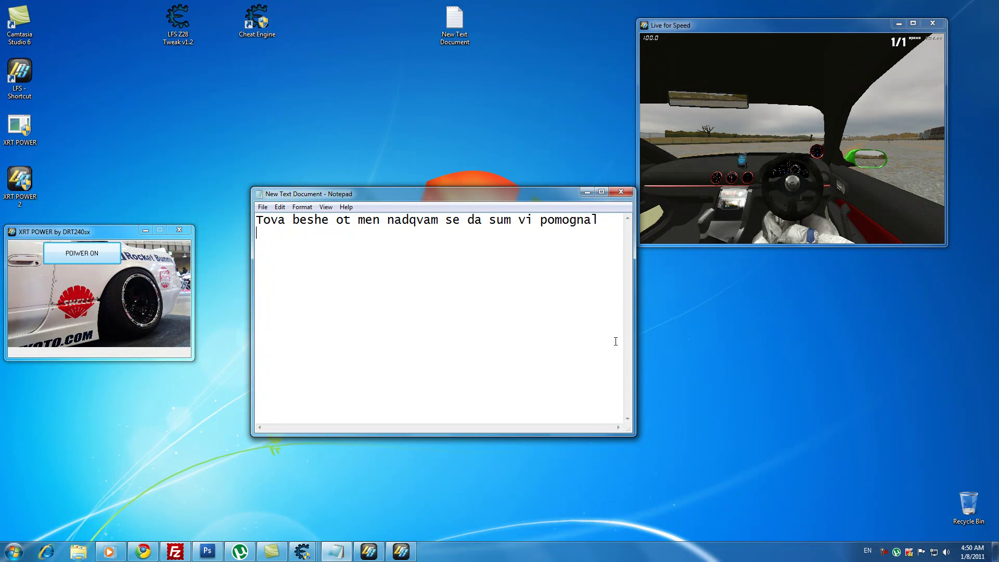
{"action": "type", "text": "Pri problm"}
{"action": "key", "text": "BackSpace"}
{"action": "key", "text": "BackSpace"}
{"action": "type", "text": "lemi posetete www.lfsbg.org "}
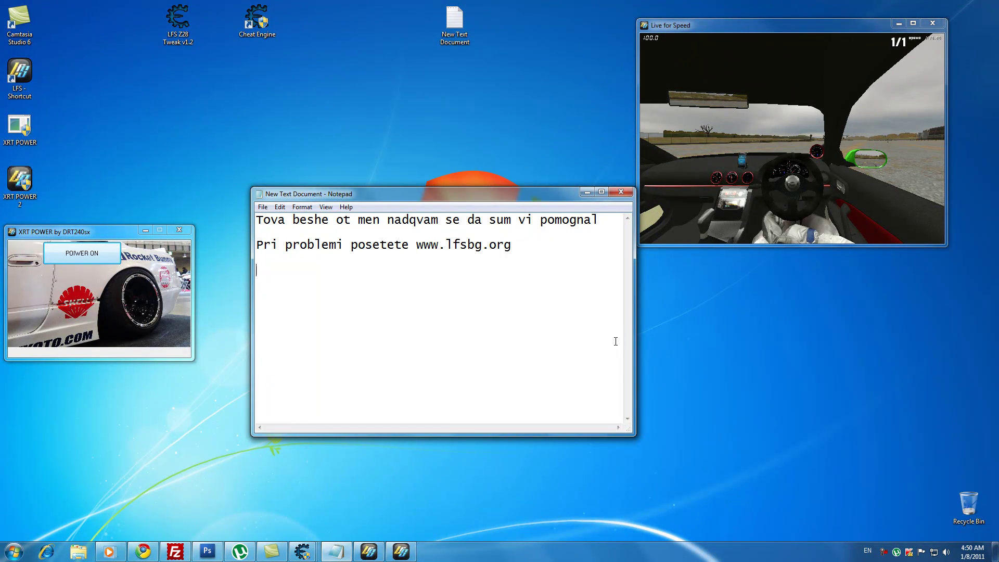
{"action": "type", "text": "BChaooo."}
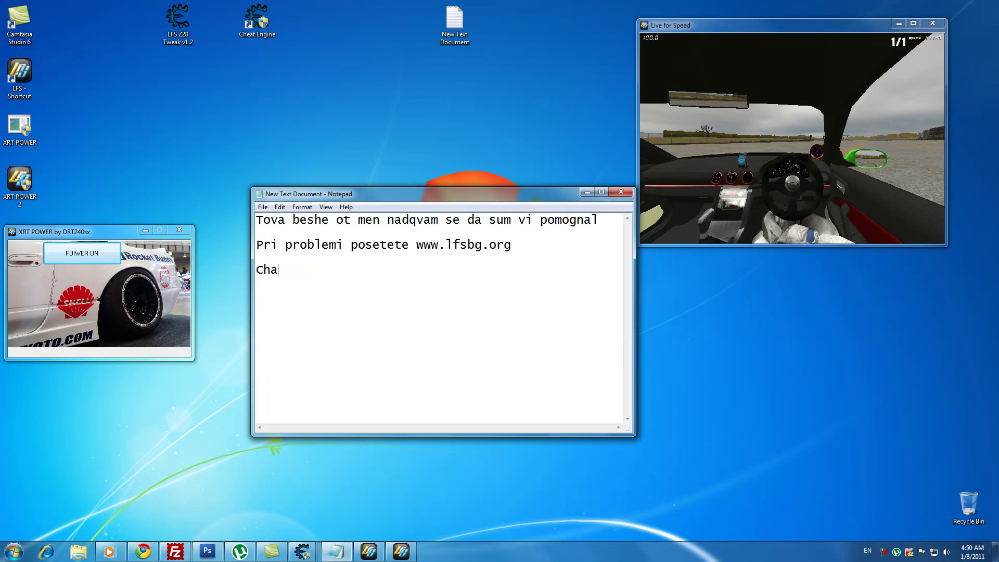